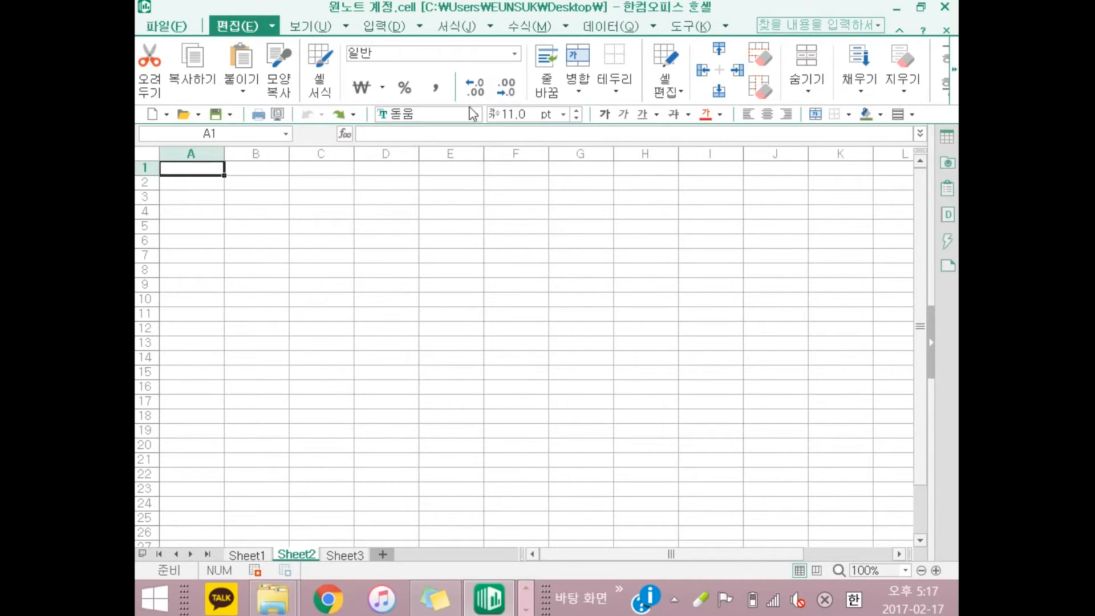
pyautogui.click(235, 185)
pyautogui.moveTo(238, 185); pyautogui.dragTo(642, 508)
pyautogui.click(282, 181)
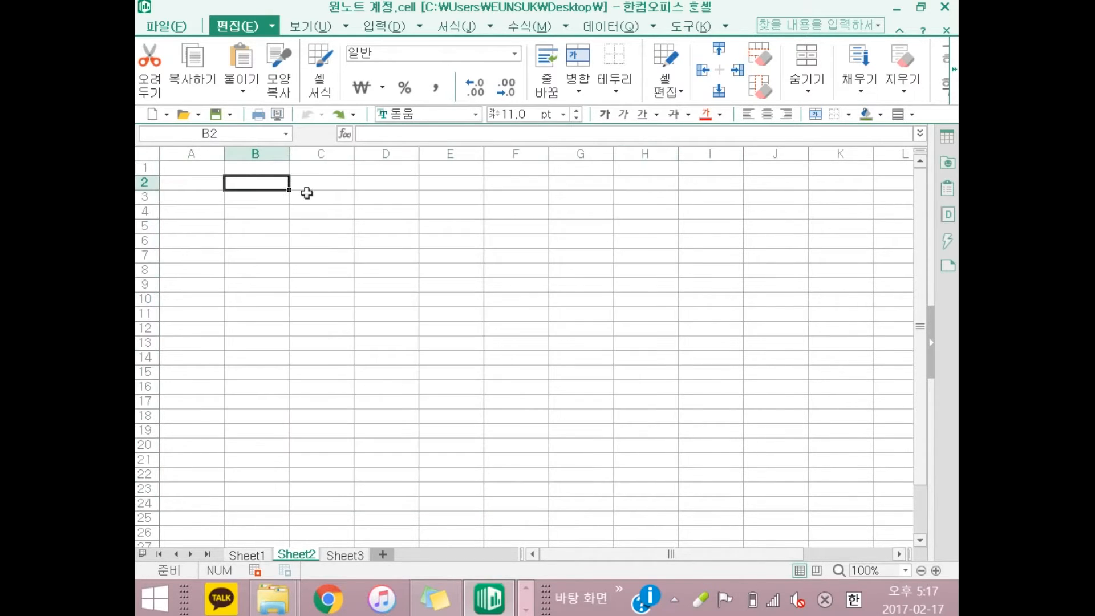
pyautogui.click(307, 192)
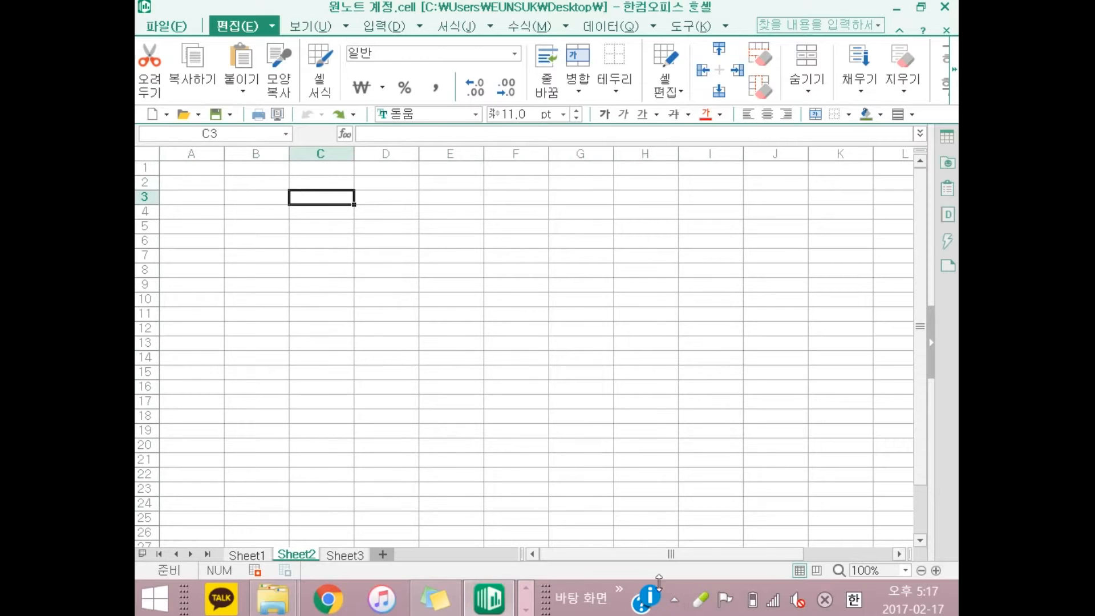
# - Switch to the Hancom Hangul word processor and insert a 12-row by 6-column table in a new blank document
pyautogui.click(526, 610)
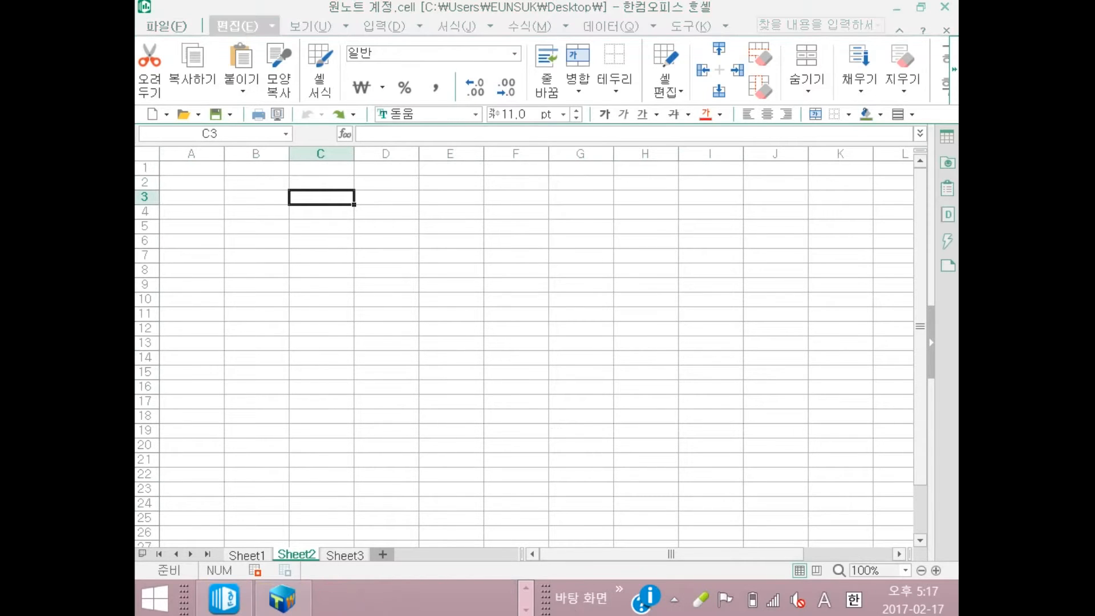
pyautogui.click(223, 599)
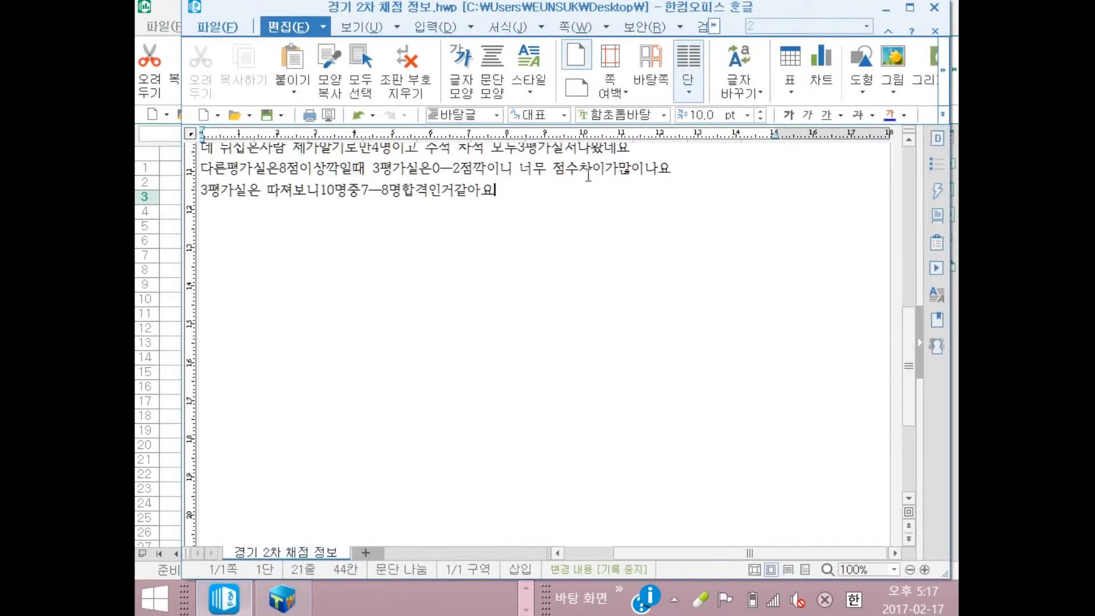
pyautogui.click(204, 115)
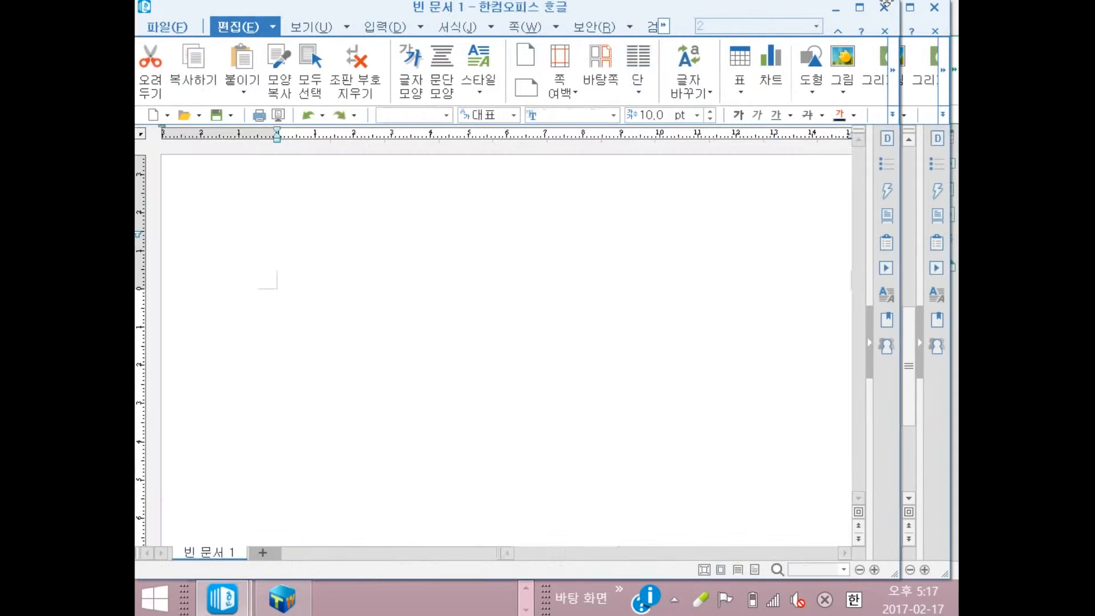
pyautogui.click(740, 90)
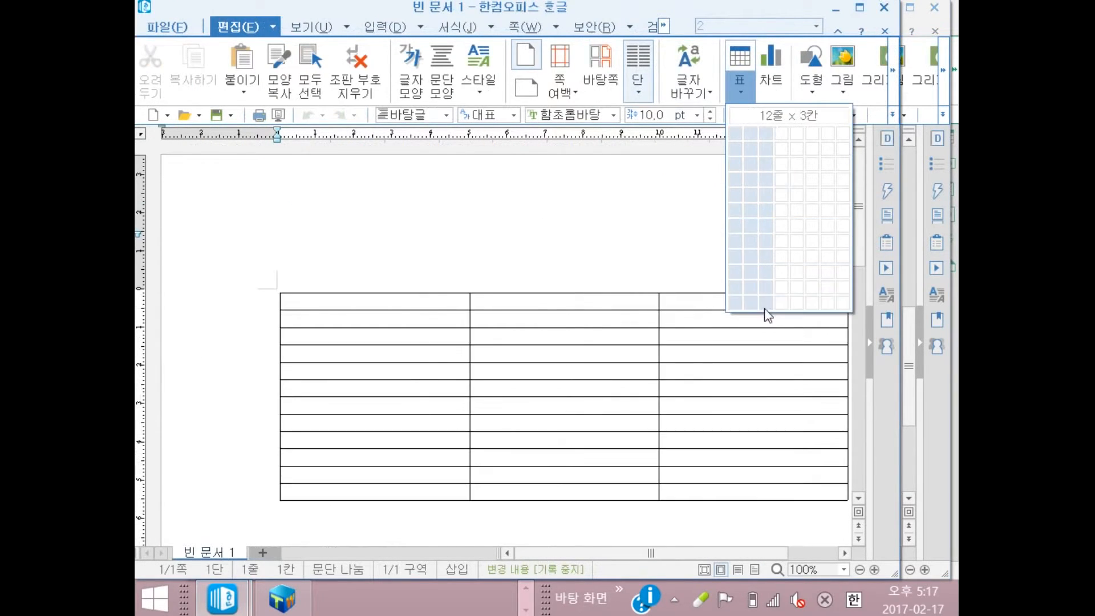
pyautogui.click(818, 314)
# - Enter the mark ㆍ in cell B4 of the table and place the text cursor in the cell below it
pyautogui.click(399, 354)
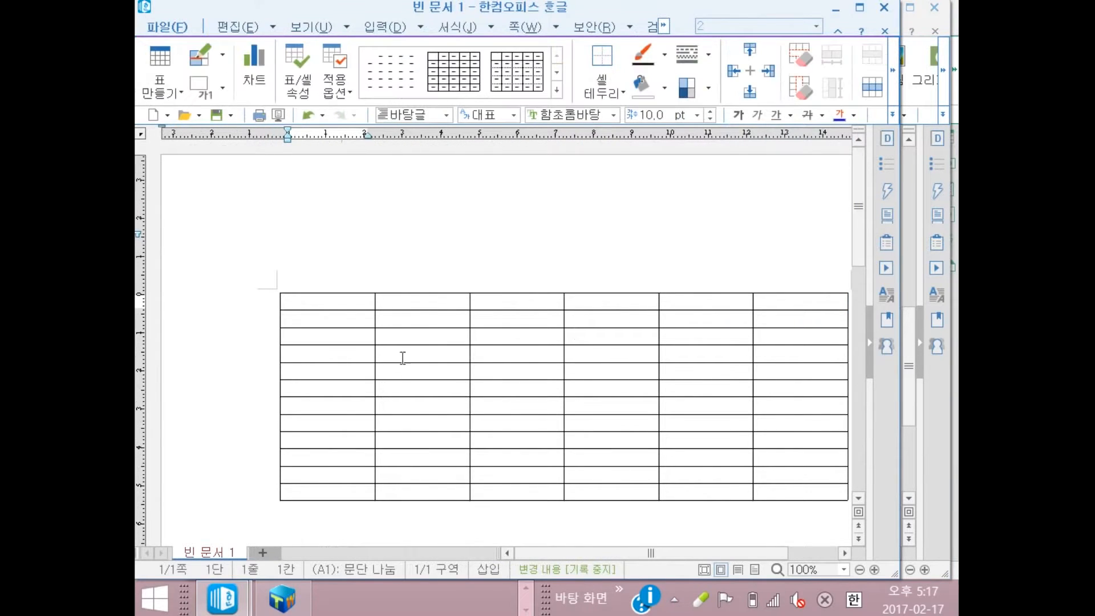
pyautogui.write('ㆍ')
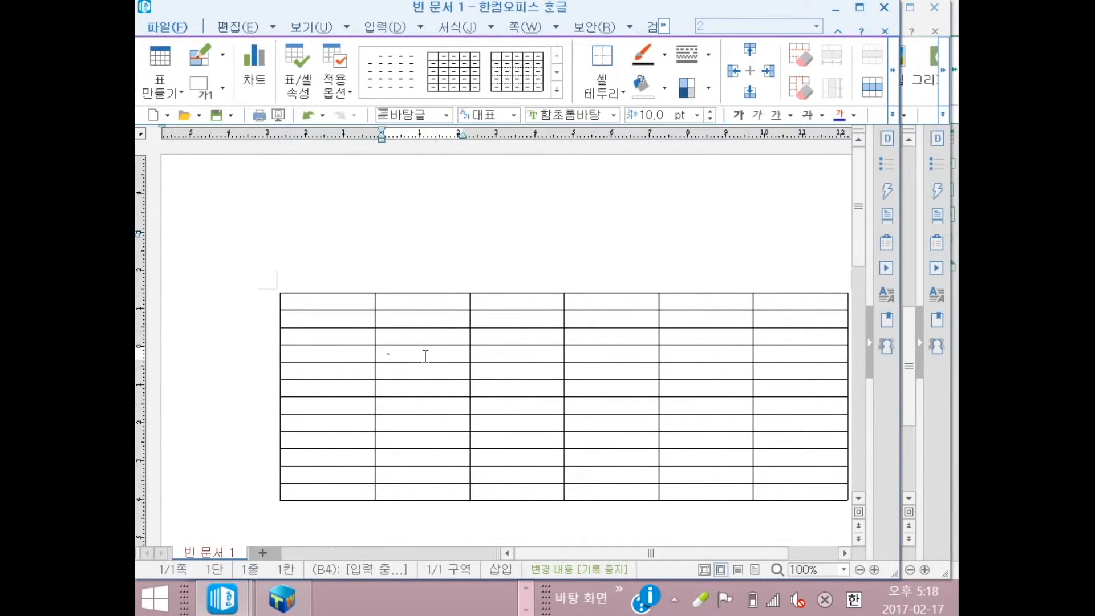
pyautogui.click(425, 363)
pyautogui.click(425, 367)
pyautogui.click(433, 345)
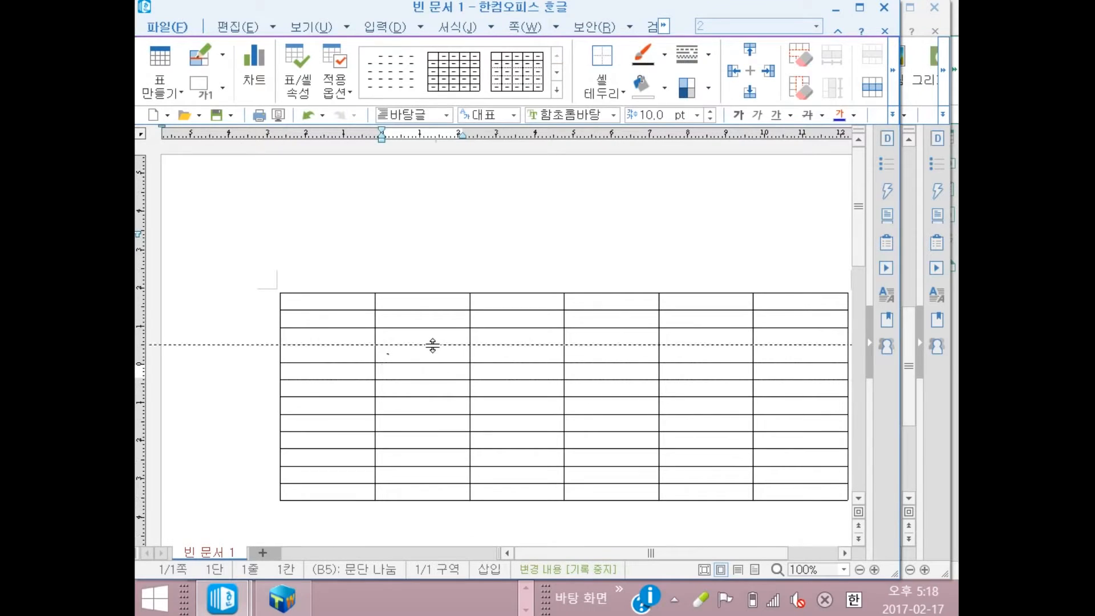
pyautogui.click(435, 352)
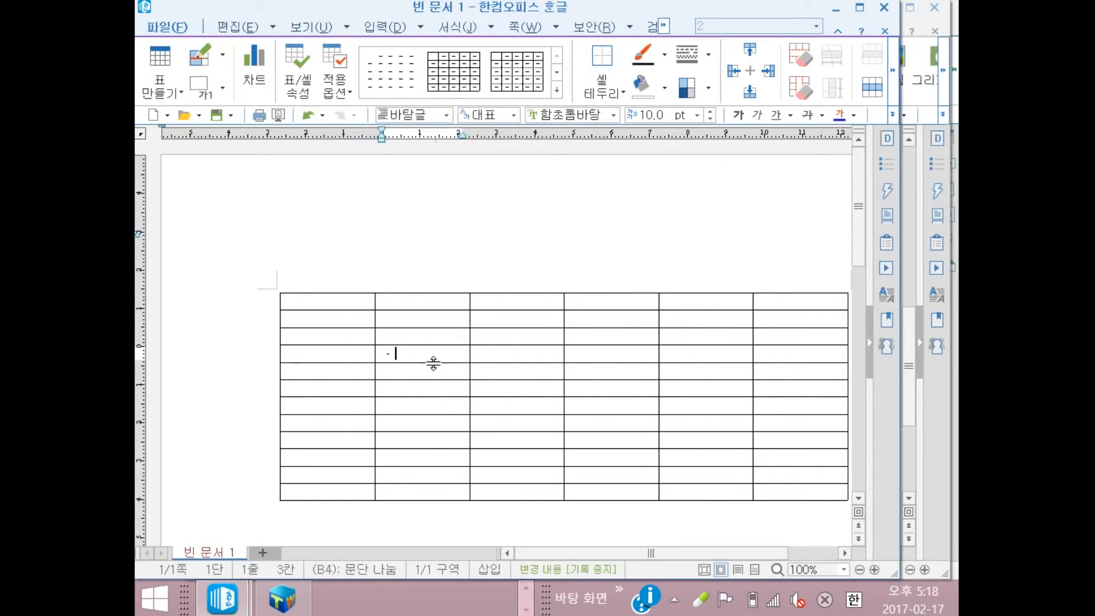
pyautogui.click(430, 371)
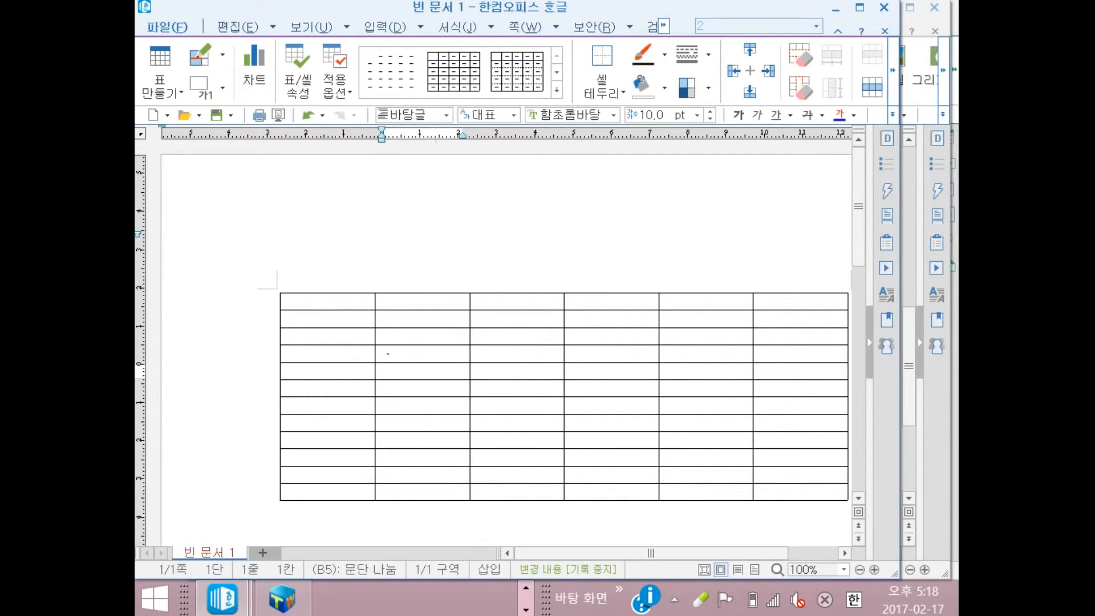
# - Switch back to the Hancell spreadsheet and enter 시 in cell B2 of Sheet2
pyautogui.click(526, 589)
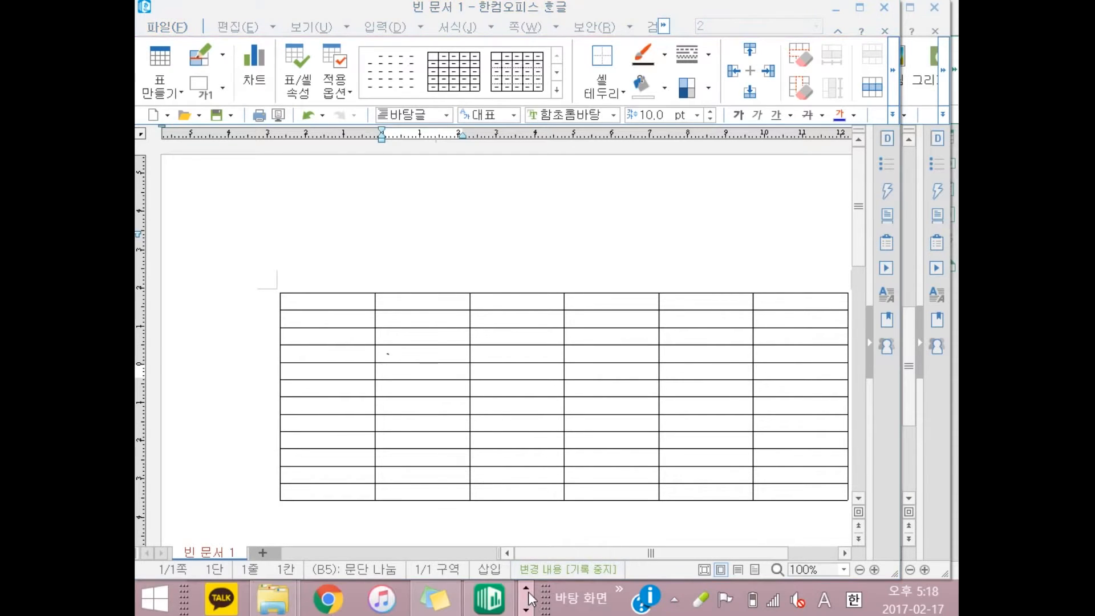
pyautogui.click(486, 607)
pyautogui.click(256, 176)
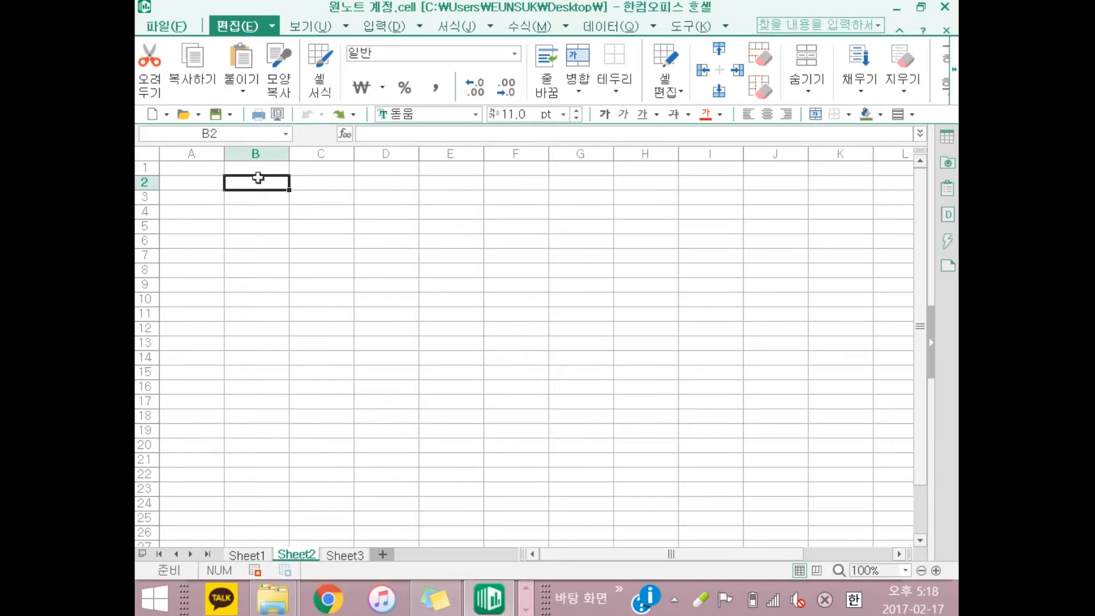
pyautogui.write('서')
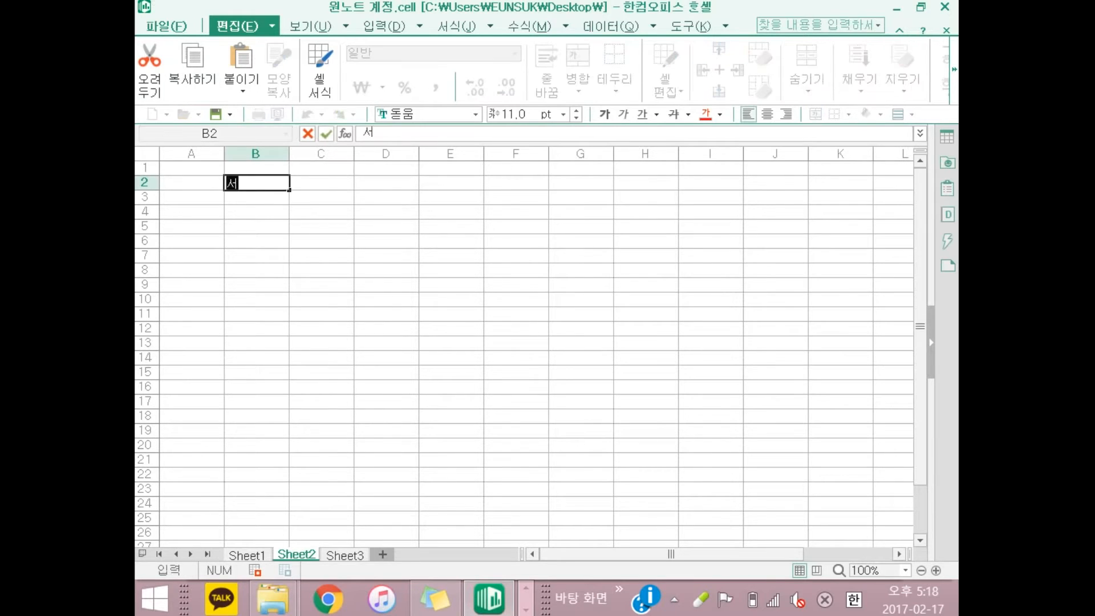
pyautogui.press('BackSpace')
pyautogui.press('BackSpace')
pyautogui.write('시')
pyautogui.press('Return')
pyautogui.write('산문')
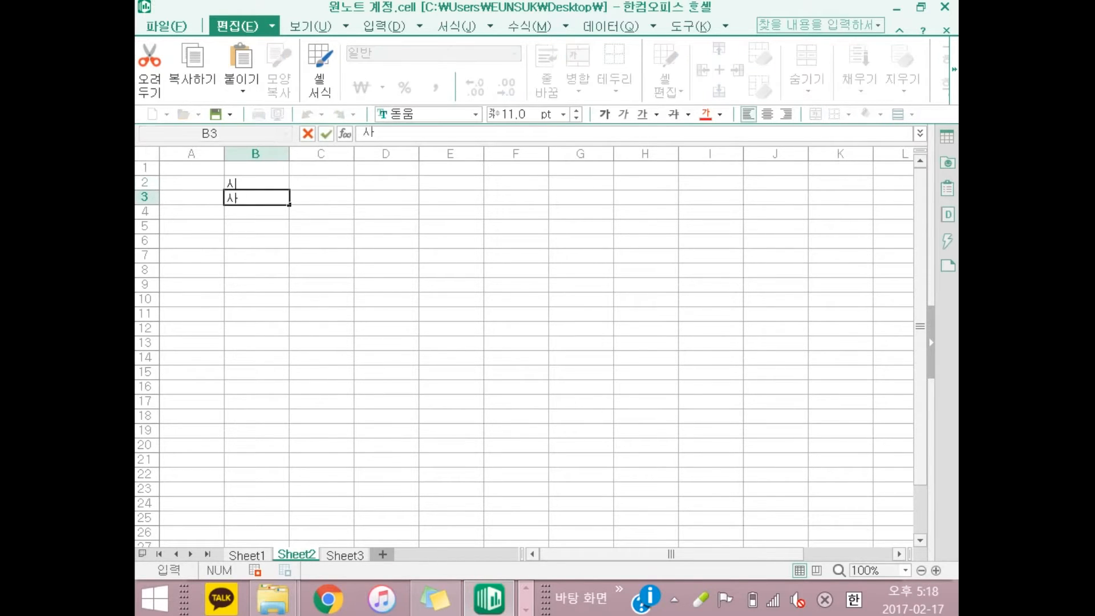
pyautogui.press('Return')
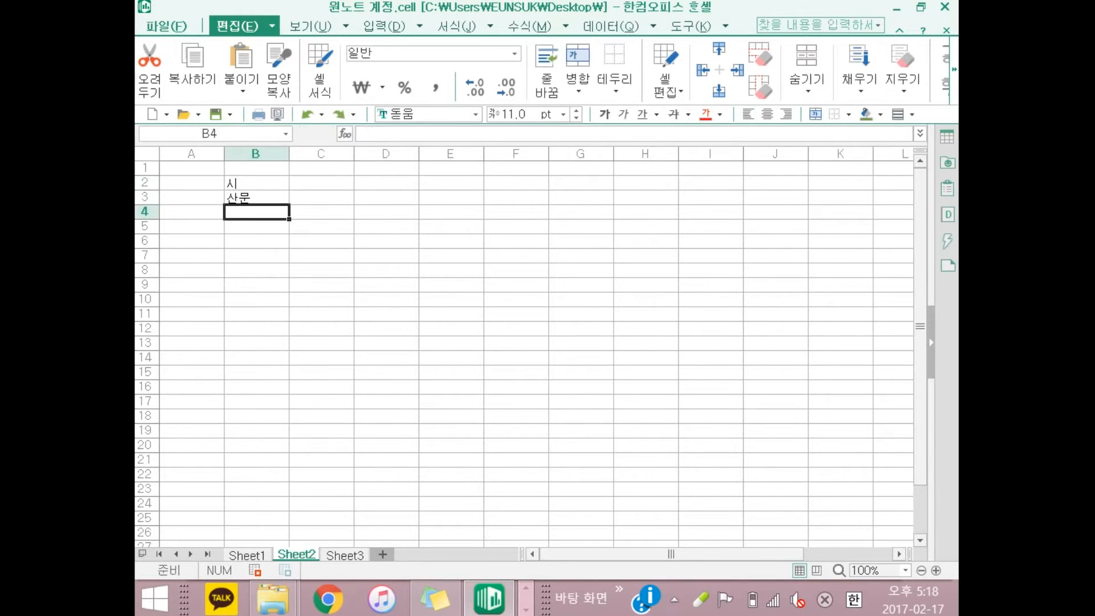
pyautogui.press('Up')
pyautogui.write('사')
pyautogui.press('Return')
# - List the genres 부, 사, 산곡, 산문 and 평론 in cells B3 through B7
pyautogui.press('Up')
pyautogui.write('부')
pyautogui.press('Return')
pyautogui.write('사')
pyautogui.press('Return')
pyautogui.write('사ㄴ곡')
pyautogui.press('Return')
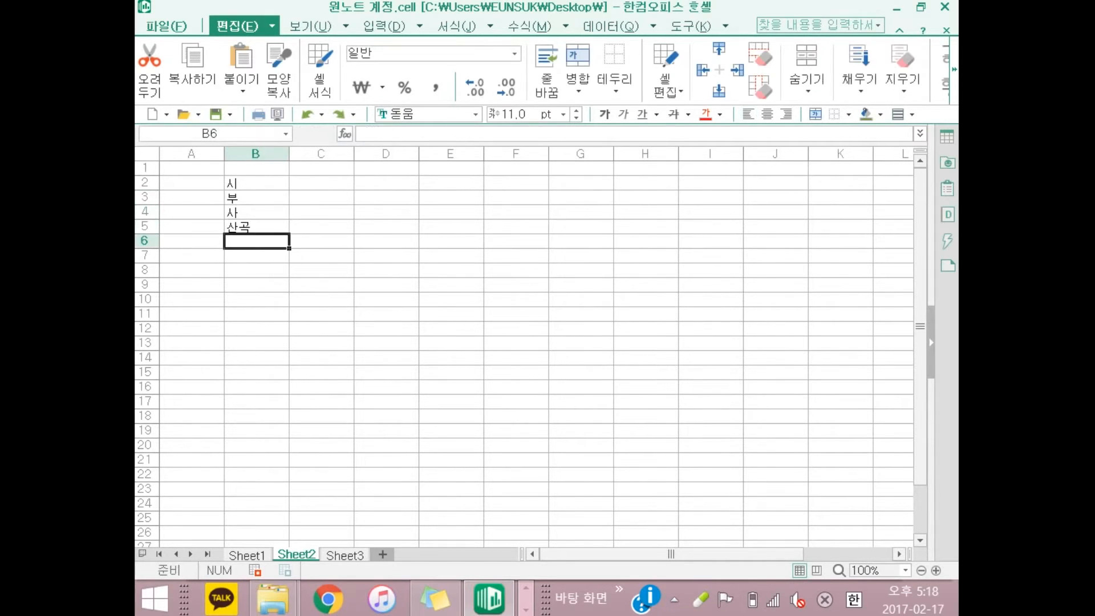
pyautogui.write('산문')
pyautogui.press('Return')
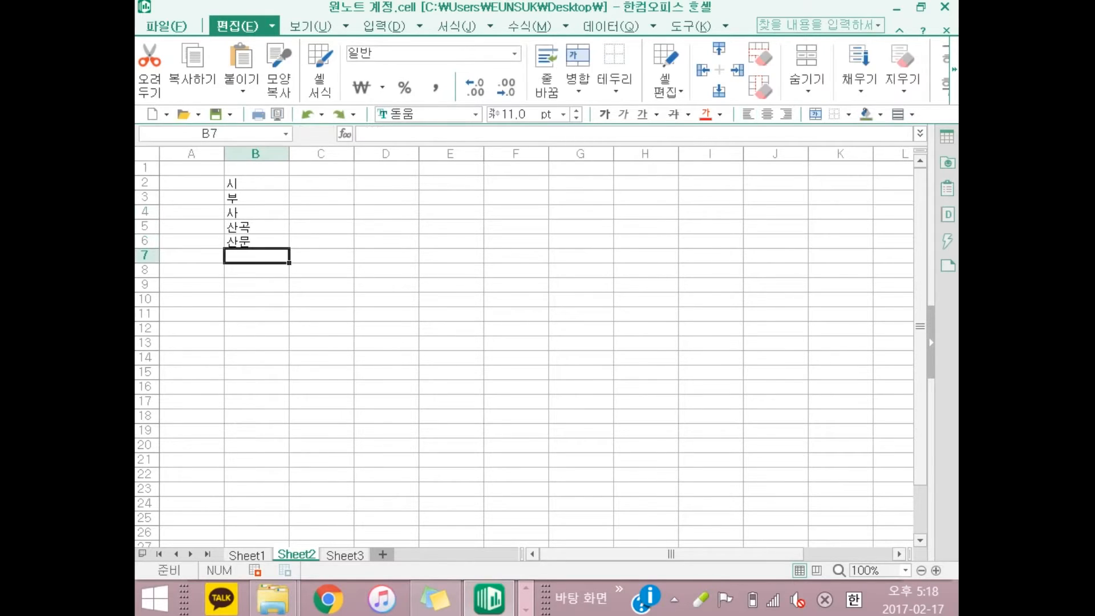
pyautogui.write('평ㄹㅗㄴ')
pyautogui.press('Return')
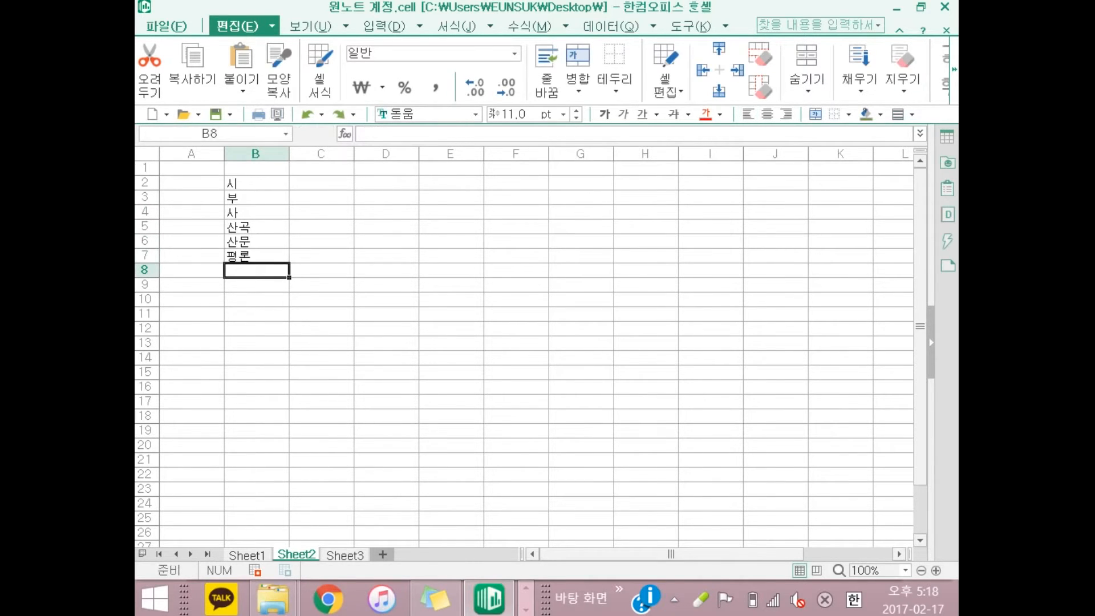
pyautogui.press('Up')
pyautogui.press('Up')
pyautogui.press('Up')
pyautogui.press('Up')
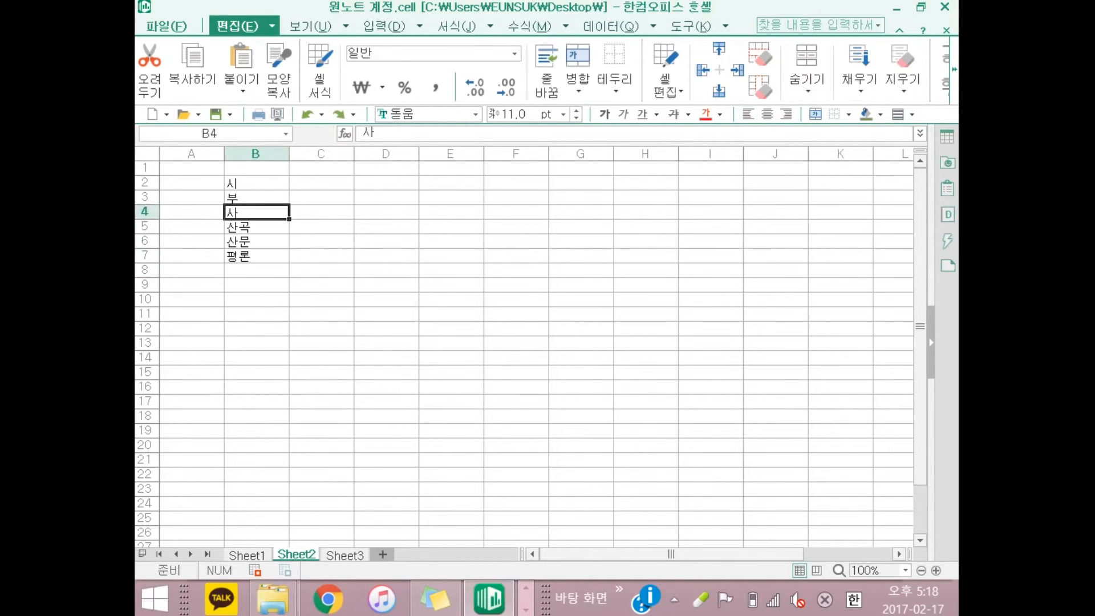
pyautogui.press('Down')
pyautogui.press('Down')
pyautogui.press('Down')
pyautogui.press('Down')
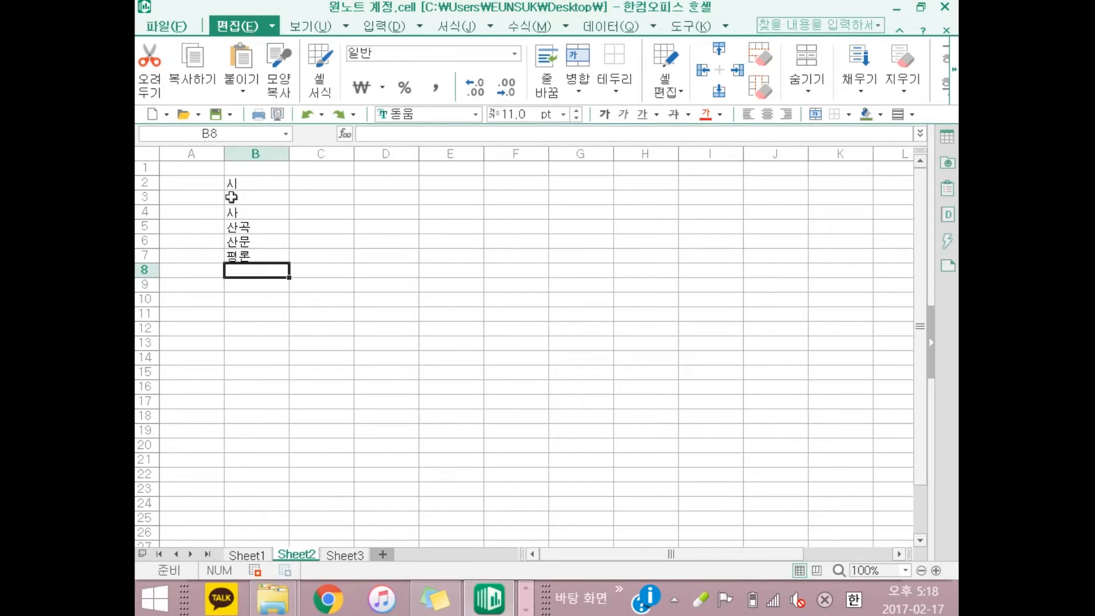
# - Insert a new row above the 부 row and enter 민가 in its column B cell
pyautogui.click(144, 197)
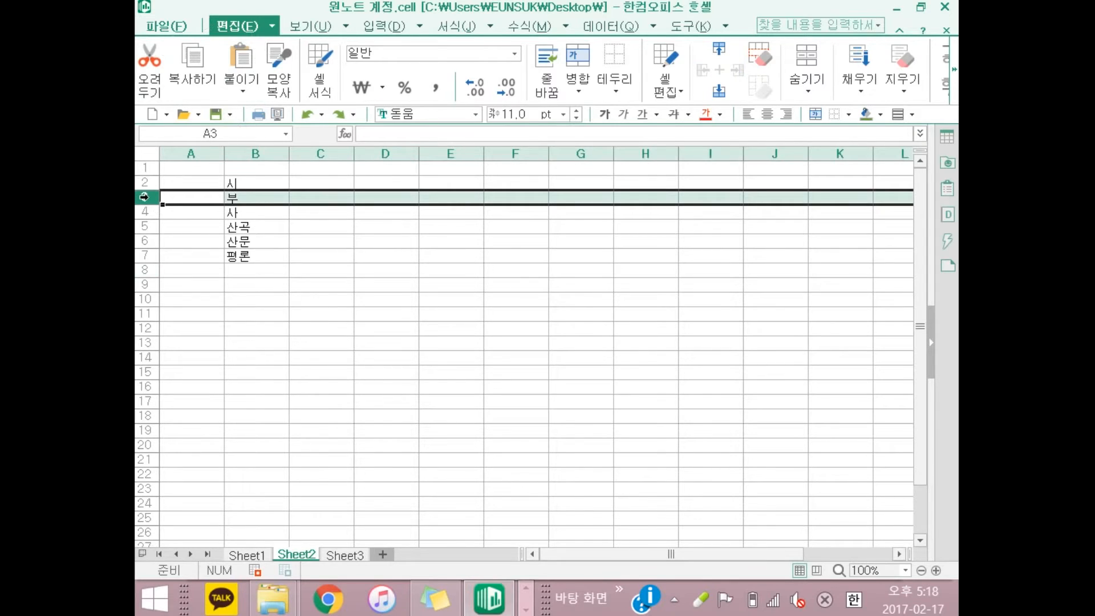
pyautogui.rightClick(145, 196)
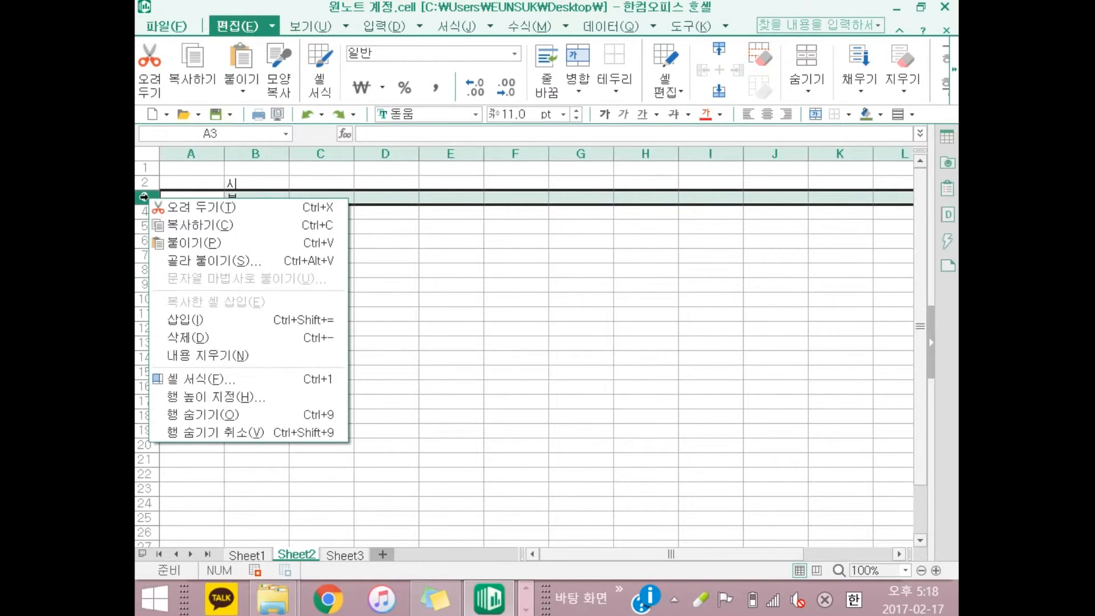
pyautogui.click(224, 320)
pyautogui.click(283, 197)
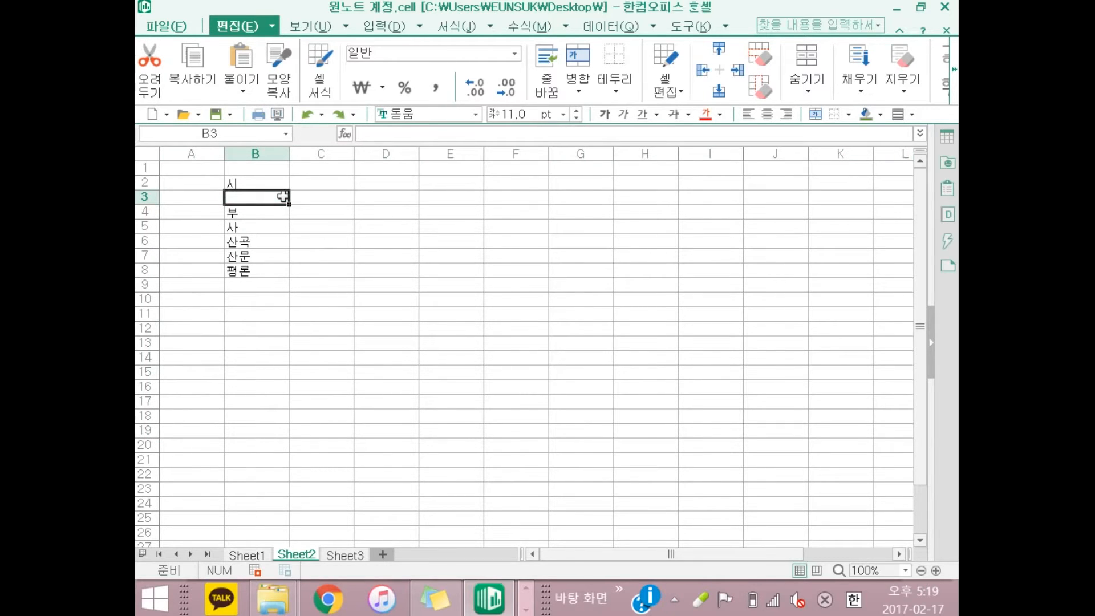
pyautogui.write('민가')
pyautogui.press('Return')
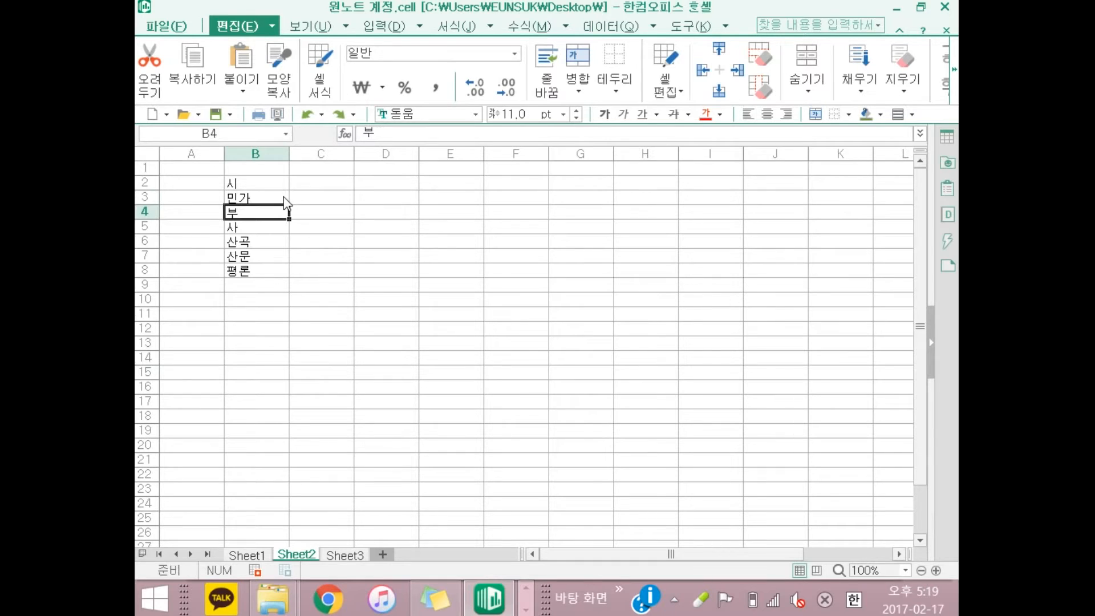
# - Add 소설 in cell B9 with its subtypes 문언 in C9 and 백화 in C10
pyautogui.press('Down')
pyautogui.press('Down')
pyautogui.press('Down')
pyautogui.press('Down')
pyautogui.press('Down')
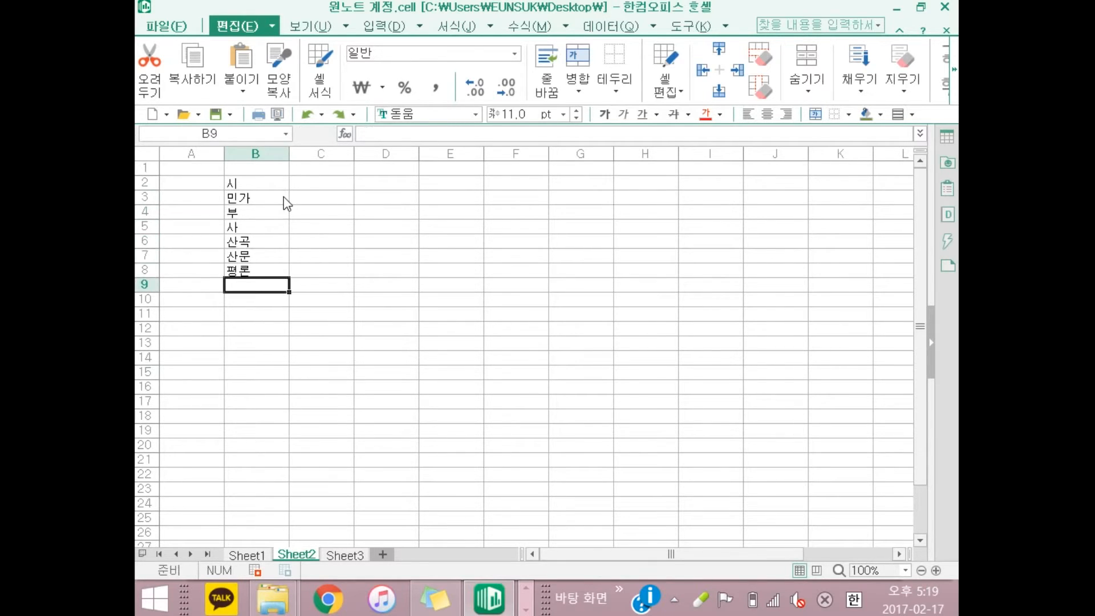
pyautogui.write('소설')
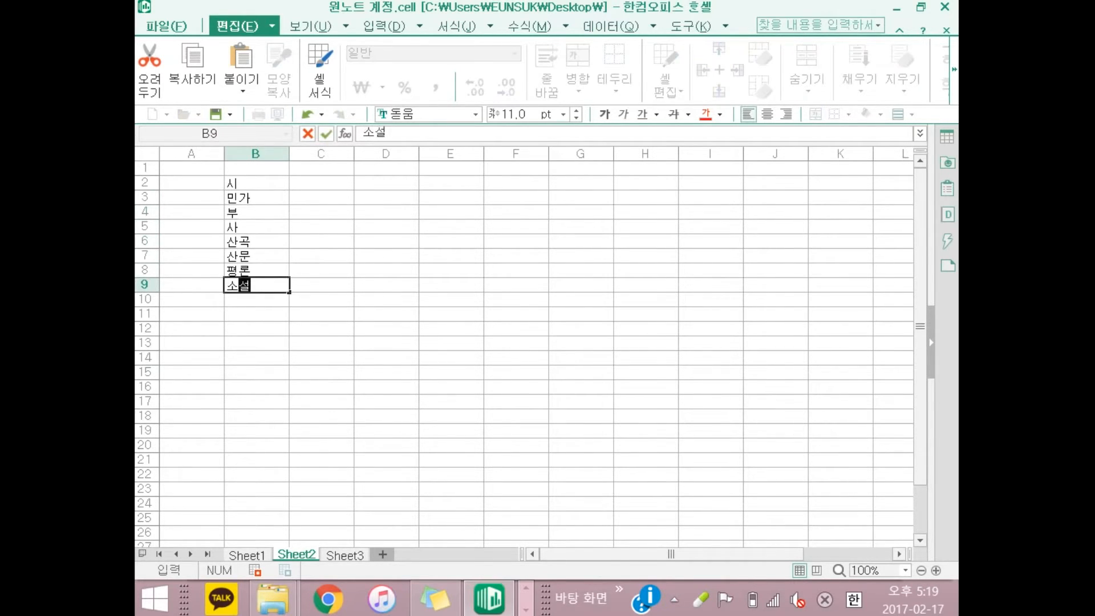
pyautogui.press('Tab')
pyautogui.write('문')
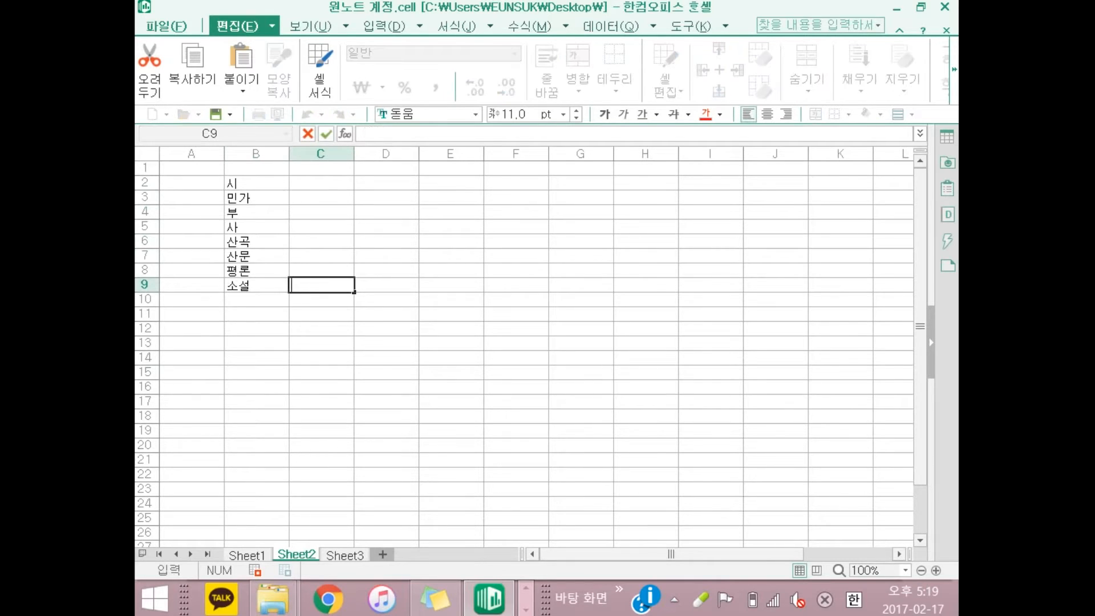
pyautogui.write('언')
pyautogui.press('Return')
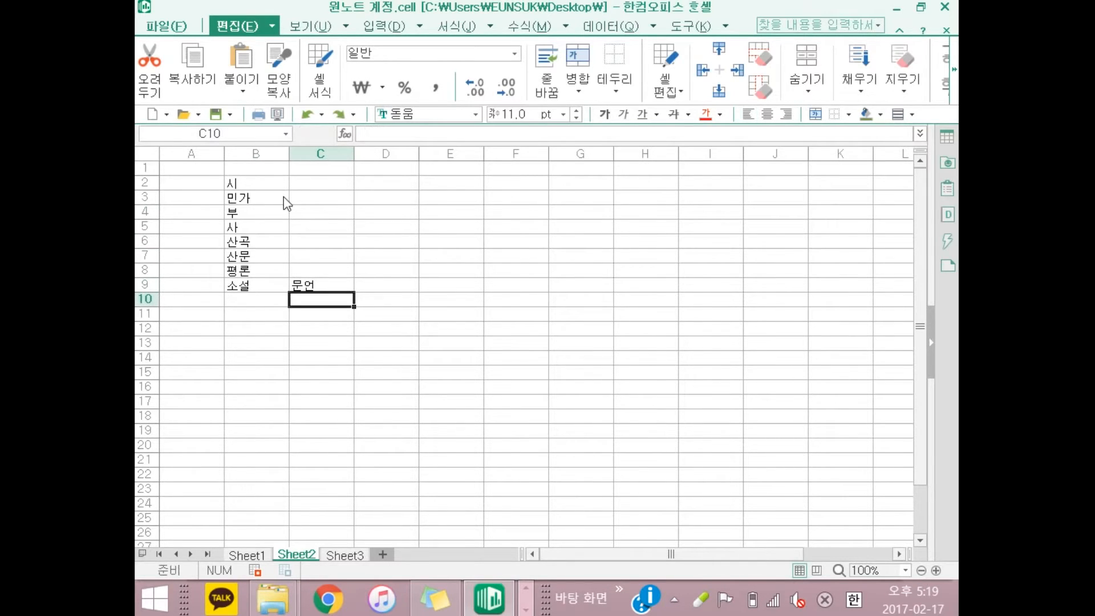
pyautogui.write('백화')
pyautogui.press('Return')
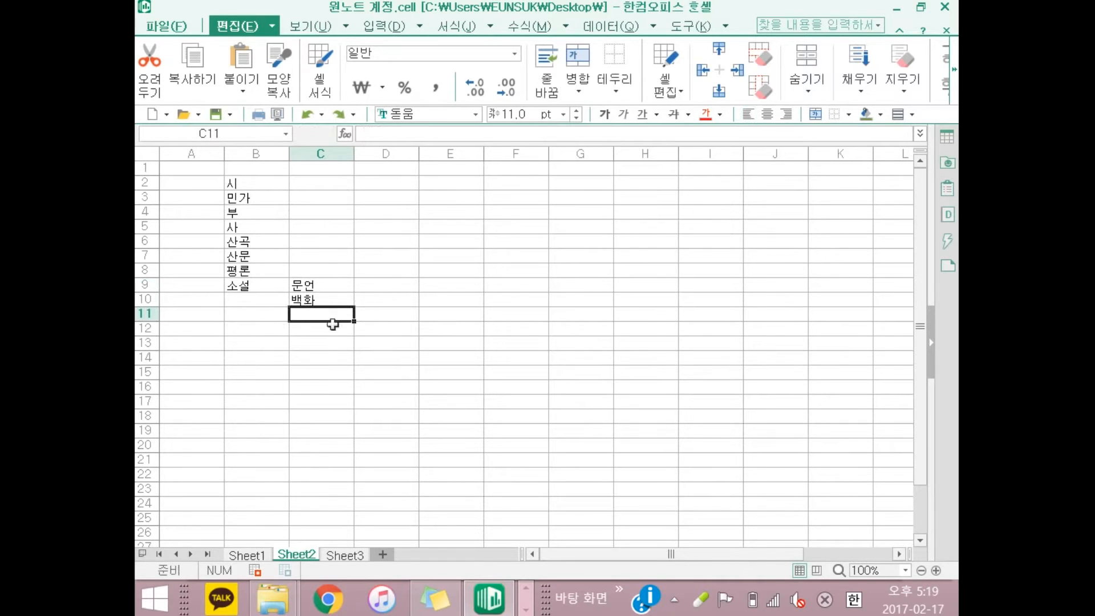
# - Enter 희곡 in cell B11 as the last genre of the list
pyautogui.click(256, 316)
pyautogui.write('획')
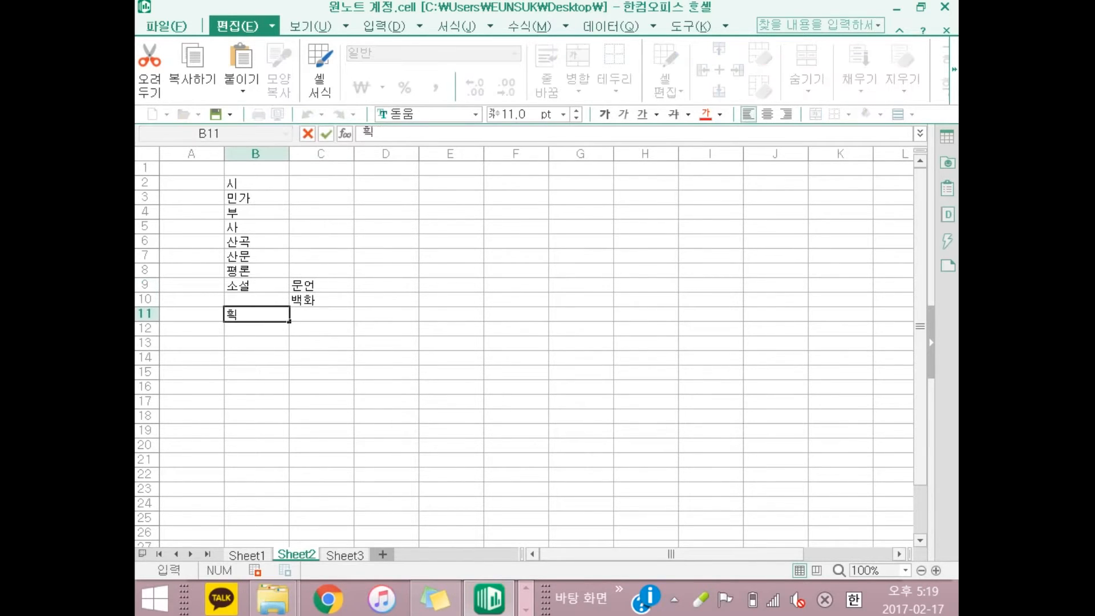
pyautogui.write('곡')
# - Enter the period headings 선진 in cell D1 and 한 in cell E1
pyautogui.press('Right')
pyautogui.press('Right')
pyautogui.press('Up')
pyautogui.press('Up')
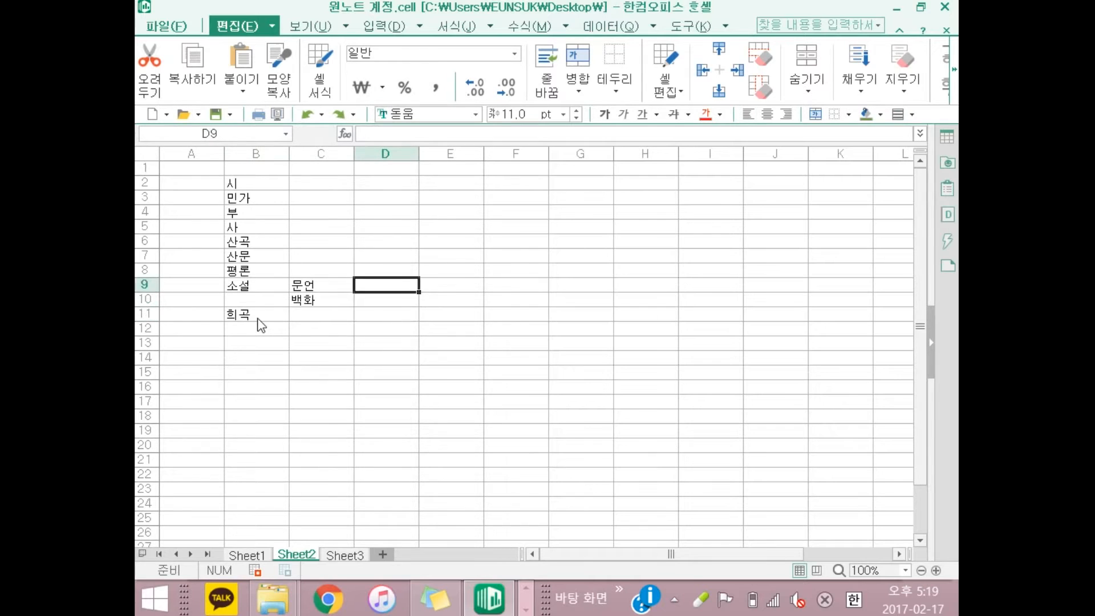
pyautogui.press('Up')
pyautogui.press('Up')
pyautogui.press('Up')
pyautogui.press('Up')
pyautogui.press('Up')
pyautogui.press('Up')
pyautogui.press('Up')
pyautogui.press('Up')
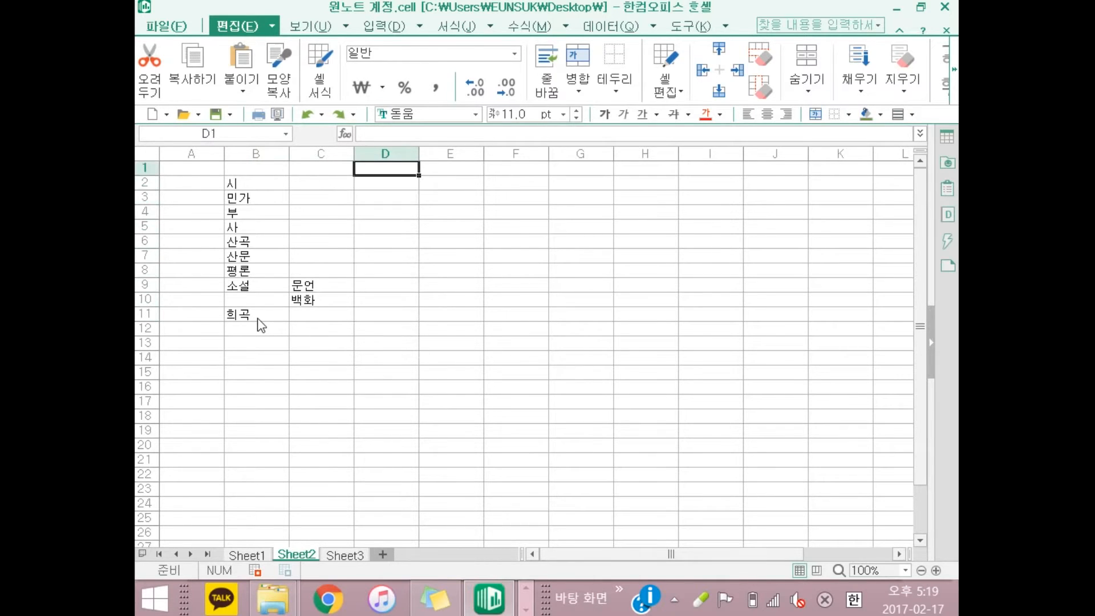
pyautogui.write('선진')
pyautogui.press('Right')
pyautogui.write('한ㄷ')
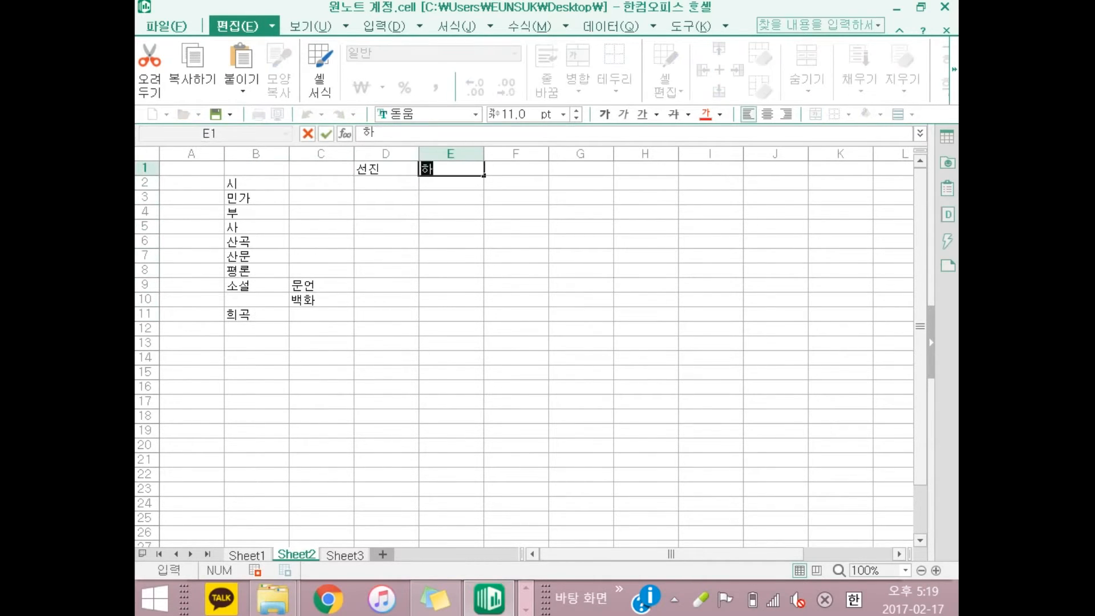
pyautogui.press('BackSpace')
pyautogui.press('Right')
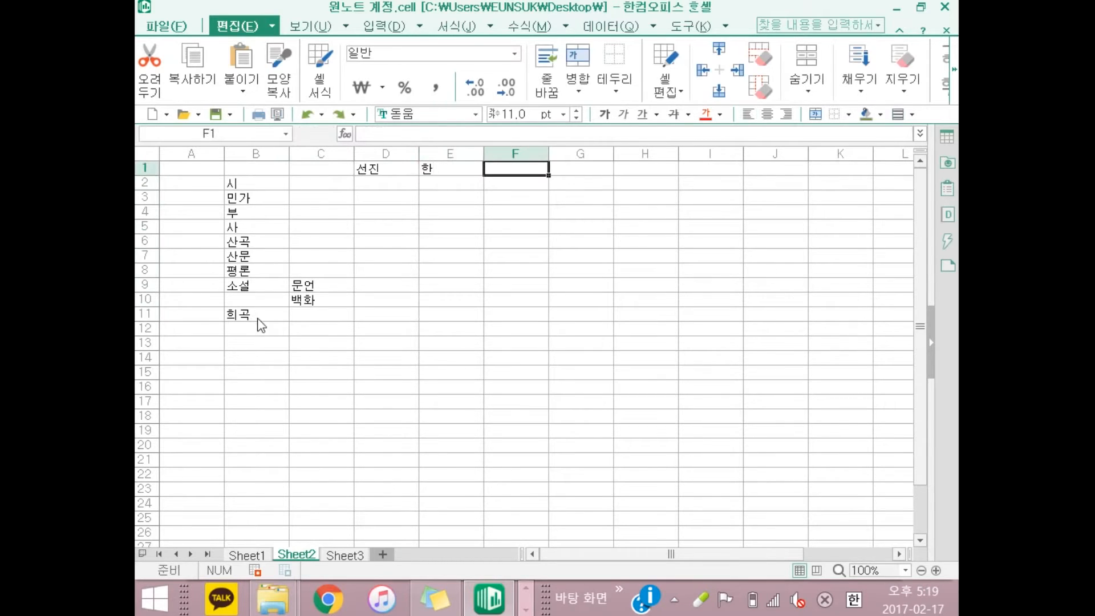
# - Enter the period headings 위진남북조 in cell F1 and 당 in cell G1
pyautogui.write('위진남부')
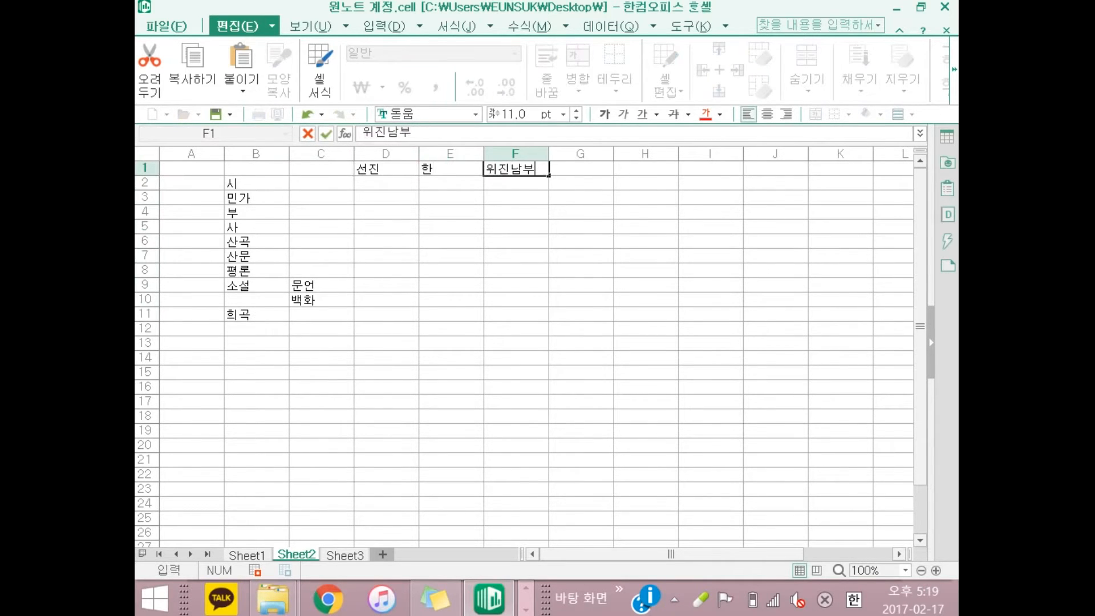
pyautogui.write('북조')
pyautogui.press('Right')
pyautogui.press('Right')
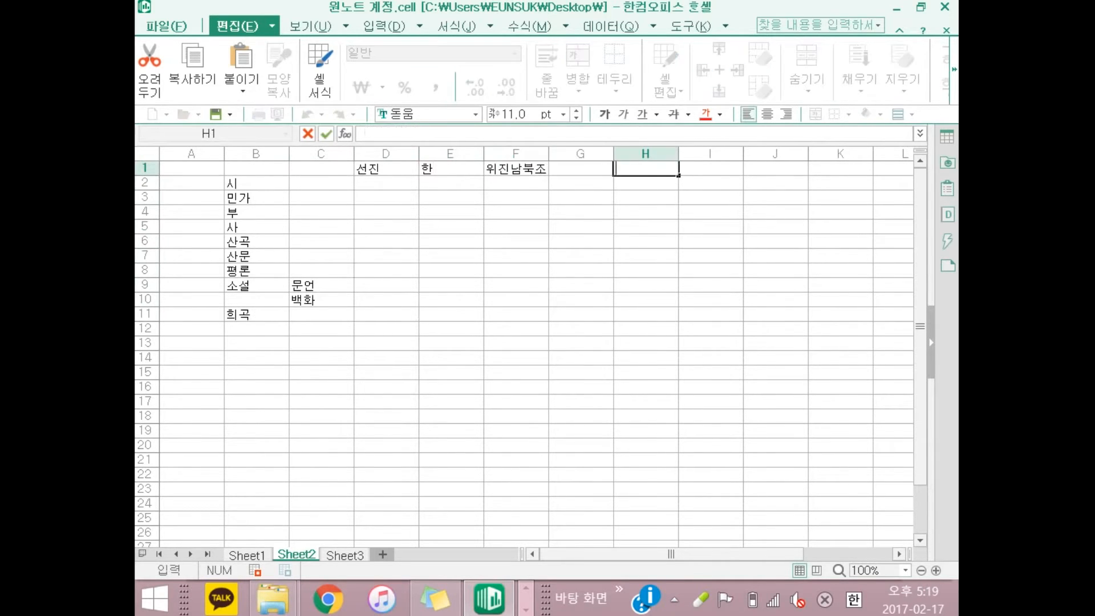
pyautogui.press('Left')
pyautogui.write('다')
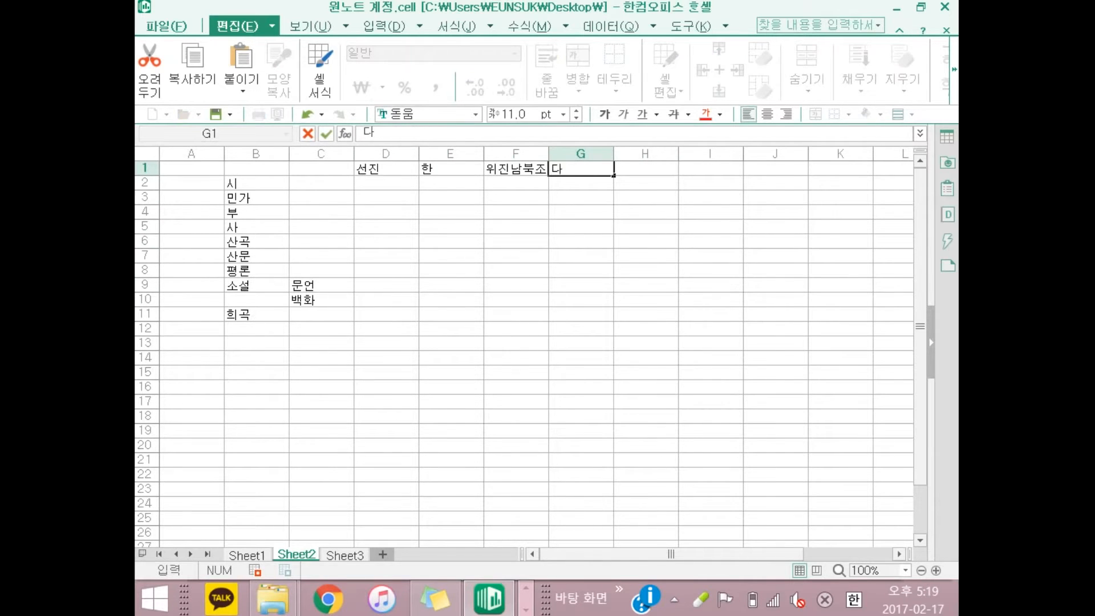
pyautogui.write('ㅇ')
pyautogui.press('Right')
# - Enter the remaining period headings 송, 원, 명 and 청 in cells H1 through K1
pyautogui.write('송')
pyautogui.press('Right')
pyautogui.write('운')
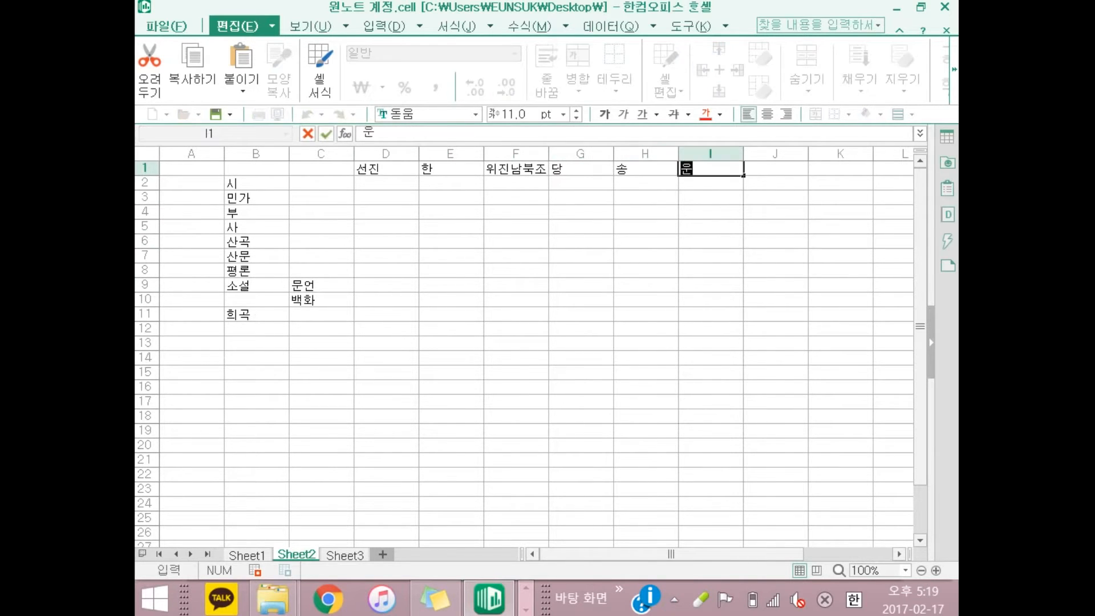
pyautogui.press('Right')
pyautogui.press('Left')
pyautogui.write('원')
pyautogui.press('Right')
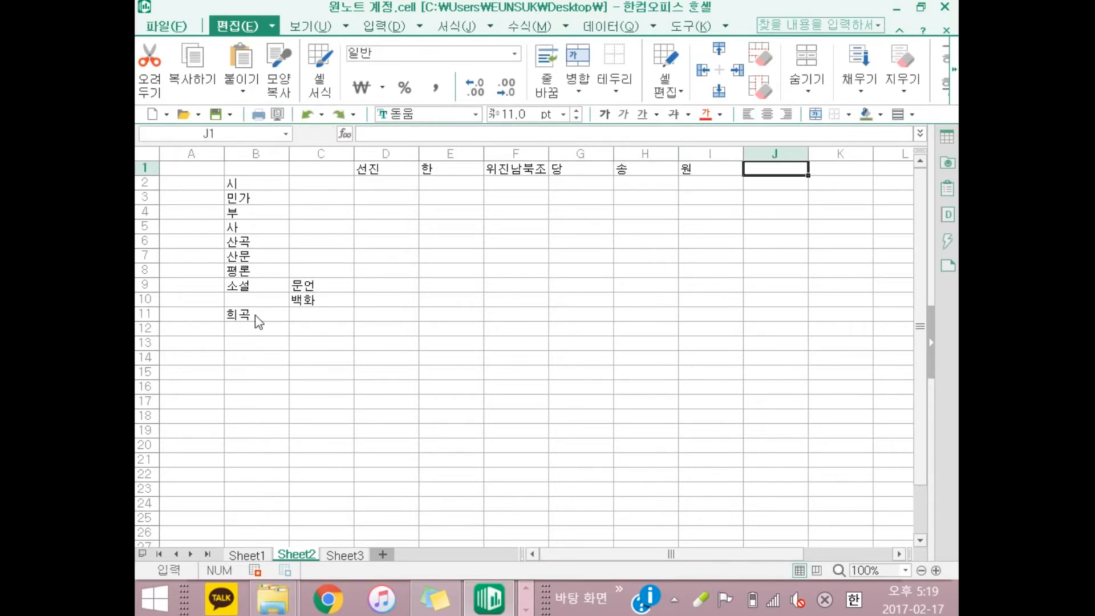
pyautogui.write('명')
pyautogui.press('Right')
pyautogui.write('청')
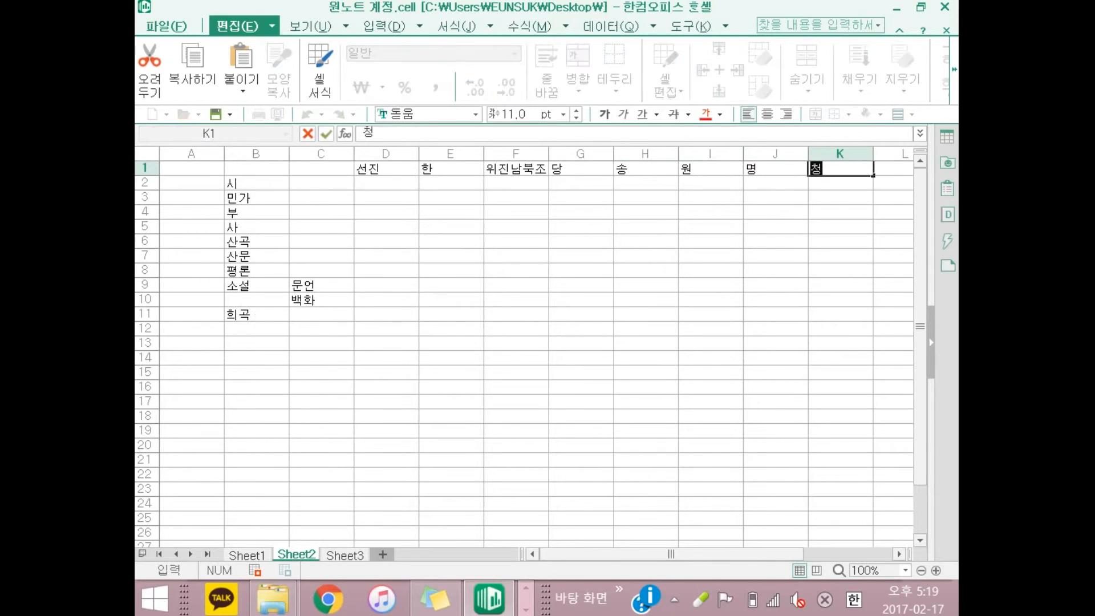
pyautogui.press('Return')
# - Insert a blank column before the 선진 column, between the genre subtypes and the period headings
pyautogui.press('Left')
pyautogui.press('Left')
pyautogui.press('Left')
pyautogui.press('Left')
pyautogui.press('Left')
pyautogui.press('Left')
pyautogui.press('Left')
pyautogui.press('Left')
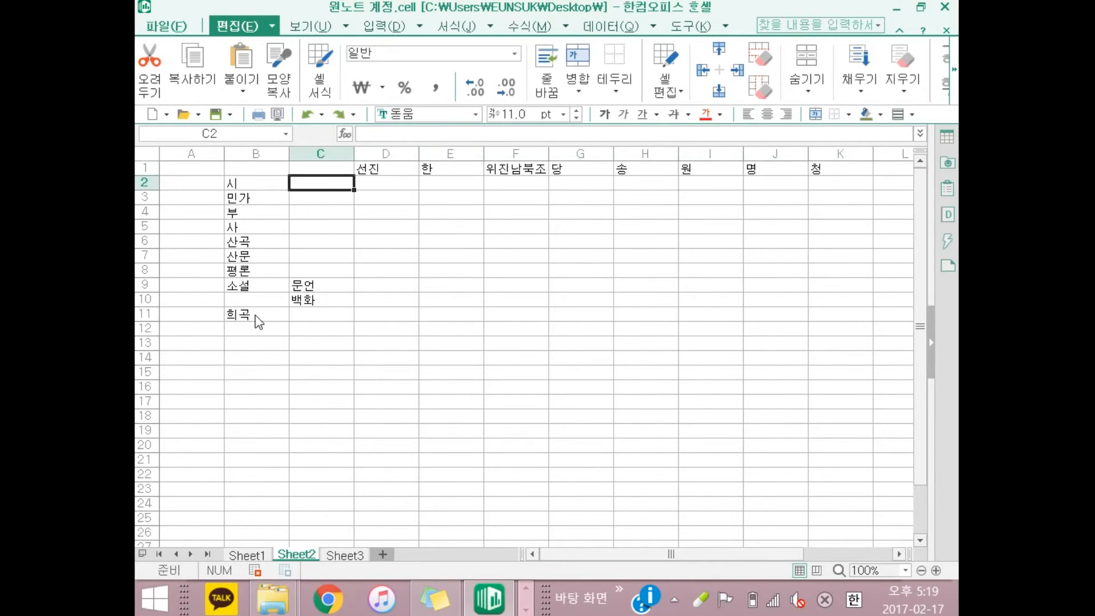
pyautogui.click(380, 178)
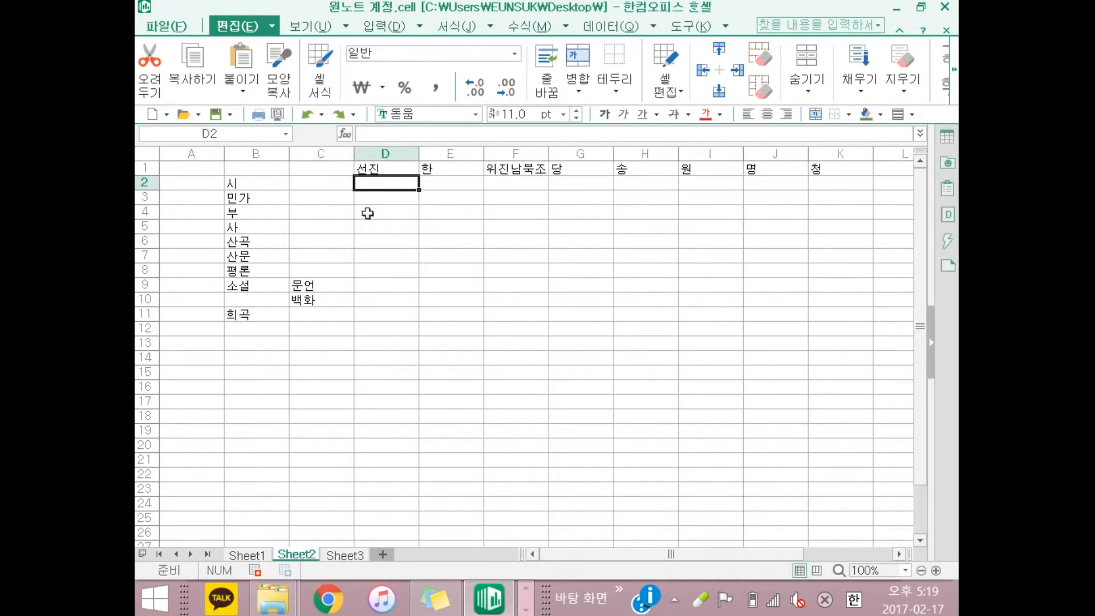
pyautogui.click(391, 153)
pyautogui.rightClick(391, 151)
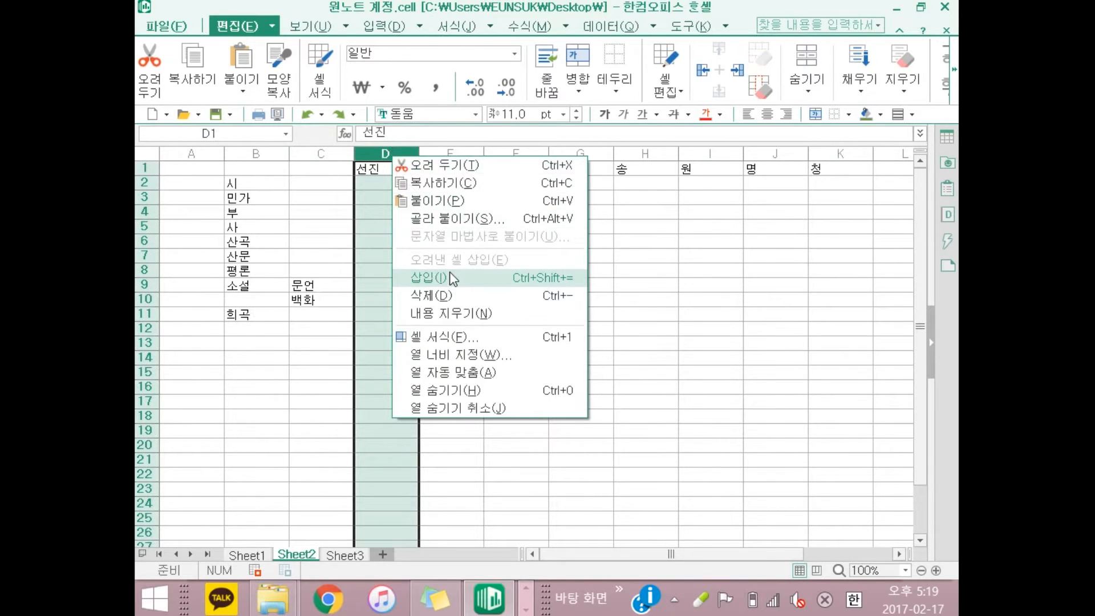
pyautogui.click(379, 154)
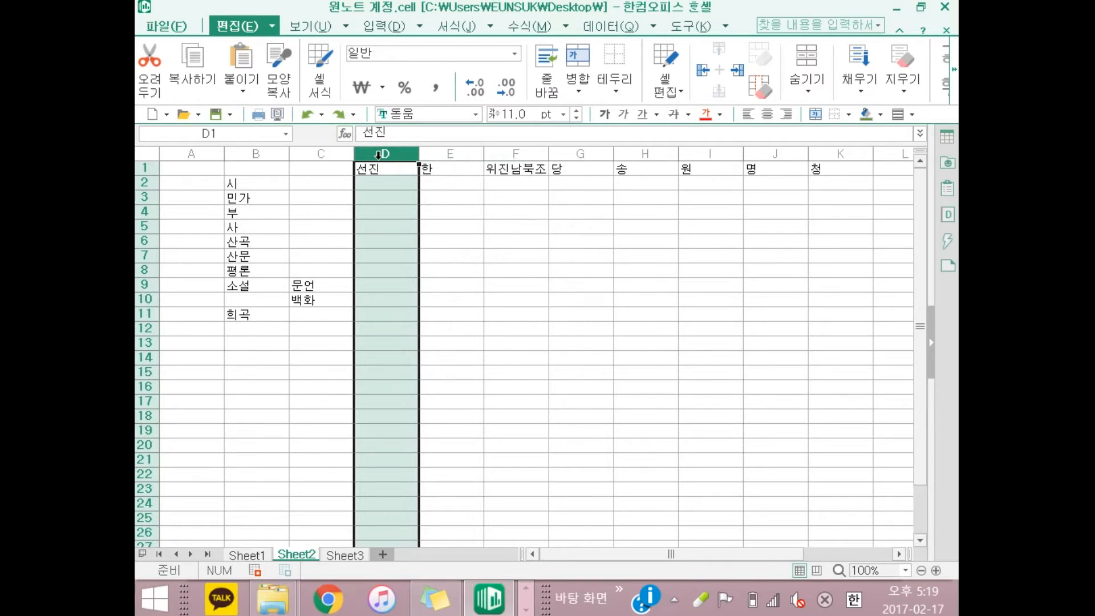
pyautogui.rightClick(379, 155)
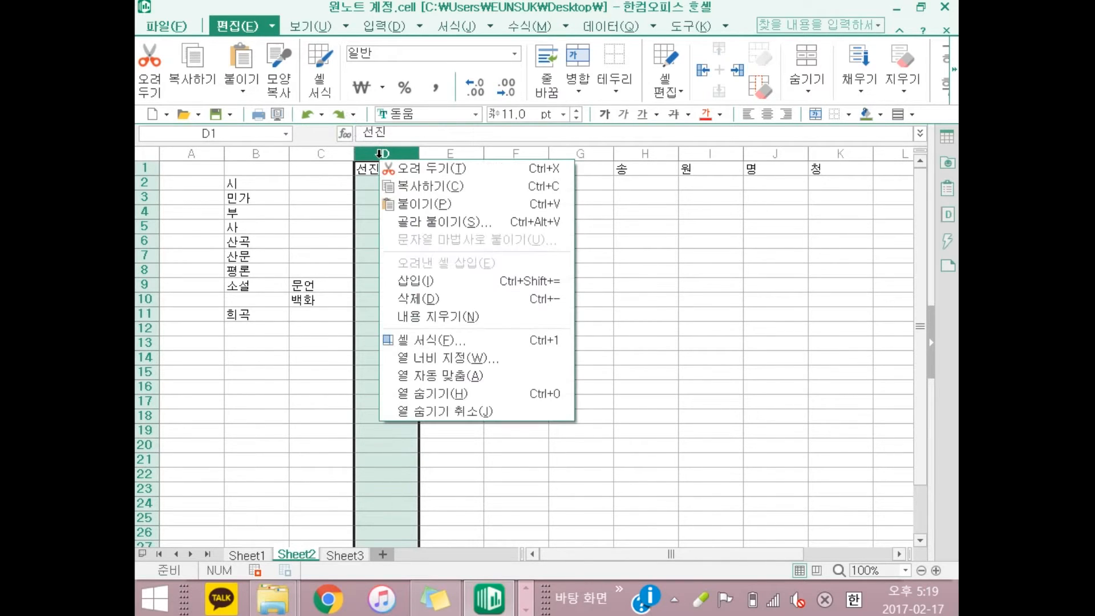
pyautogui.click(379, 154)
pyautogui.rightClick(379, 154)
pyautogui.click(489, 281)
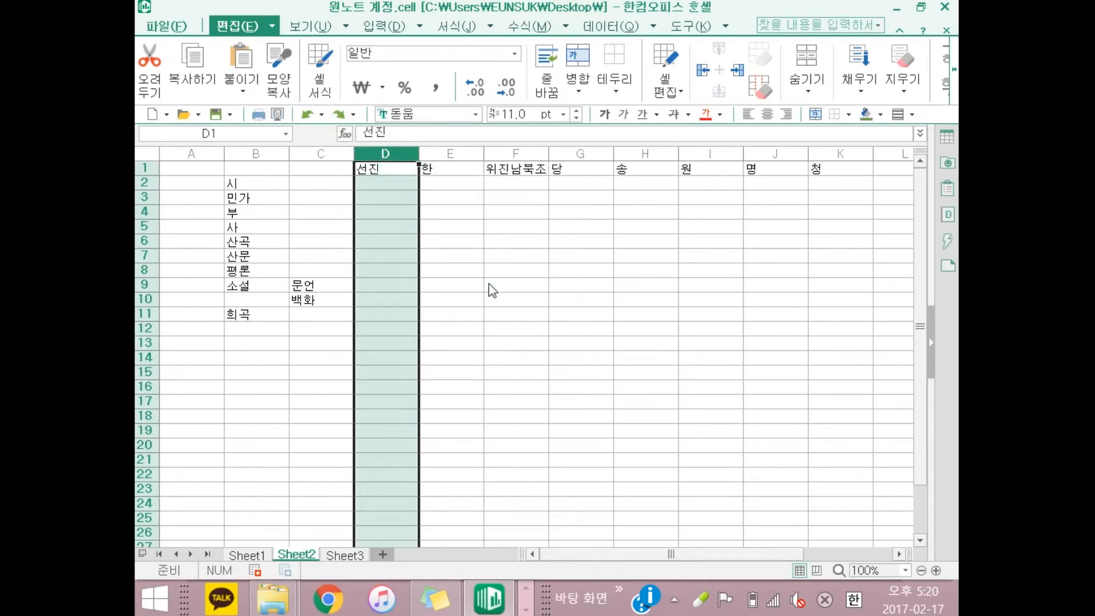
# - Enter the category labels 유파, 작가 and 작품명 in cells D2 through D4 of the new column
pyautogui.click(370, 167)
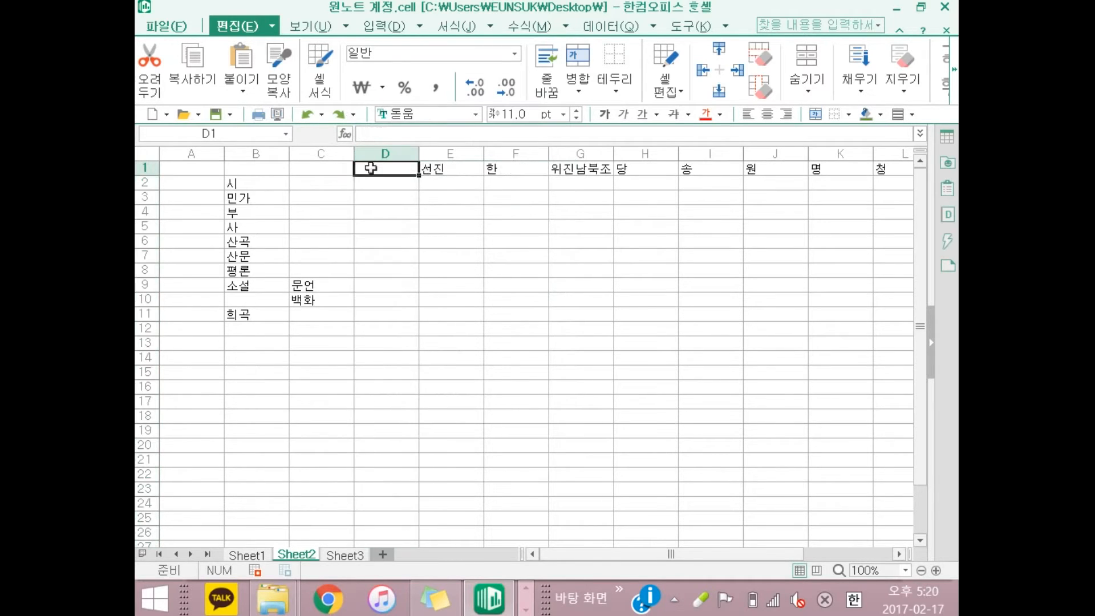
pyautogui.press('Down')
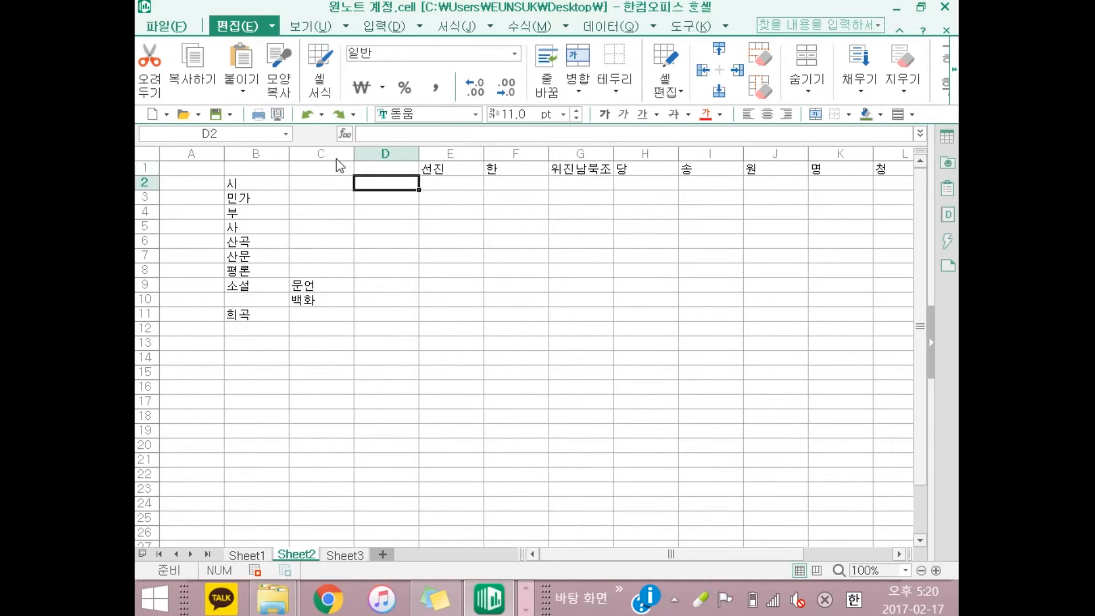
pyautogui.write('유파')
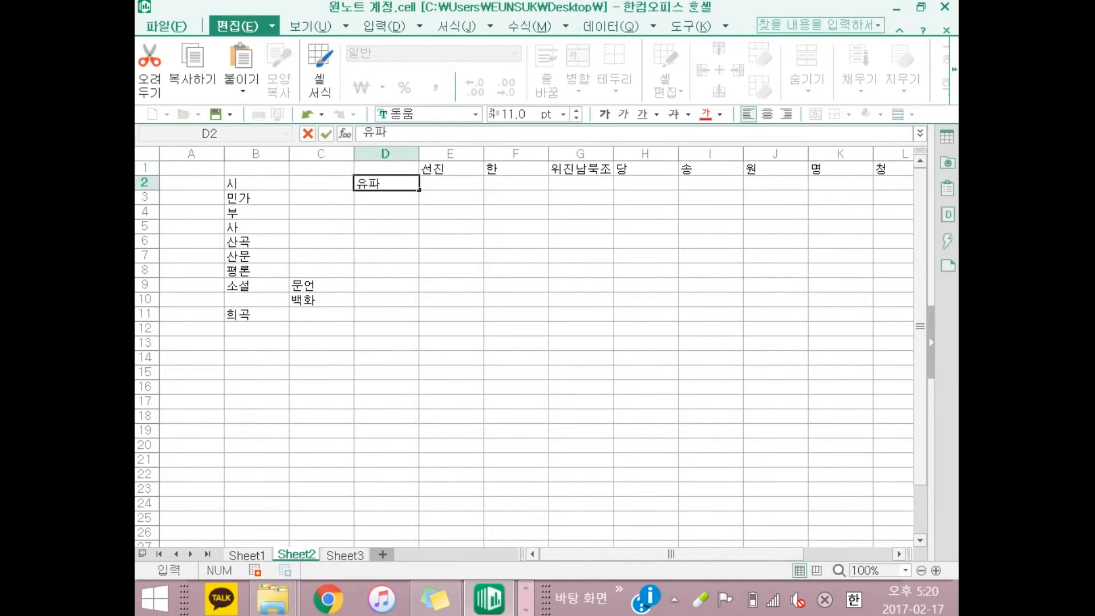
pyautogui.press('Return')
pyautogui.write('작가')
pyautogui.press('Return')
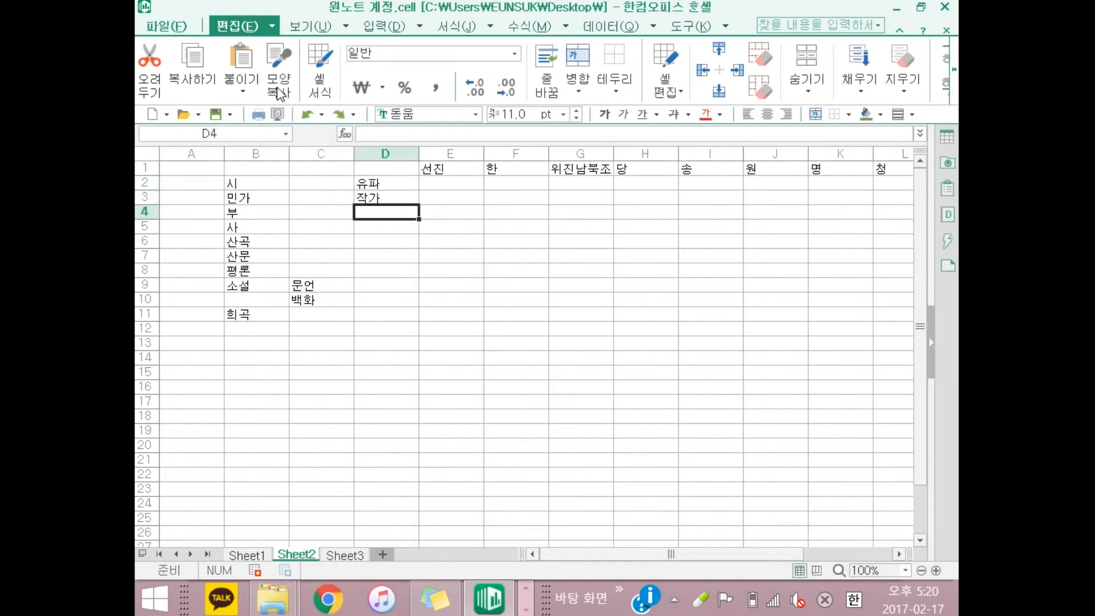
pyautogui.write('작ㅍ품명')
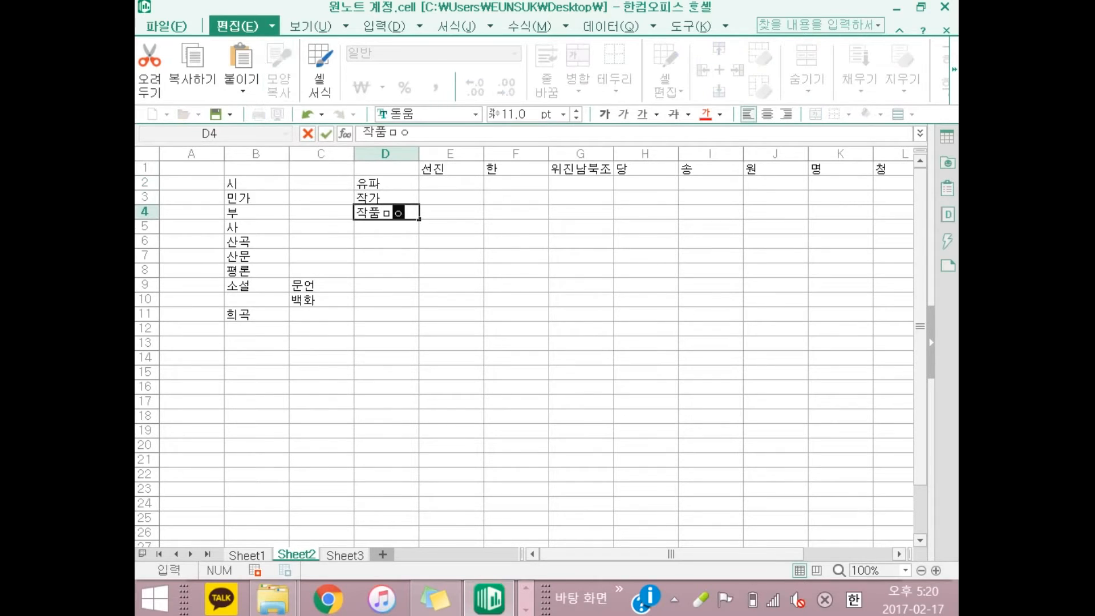
pyautogui.press('Return')
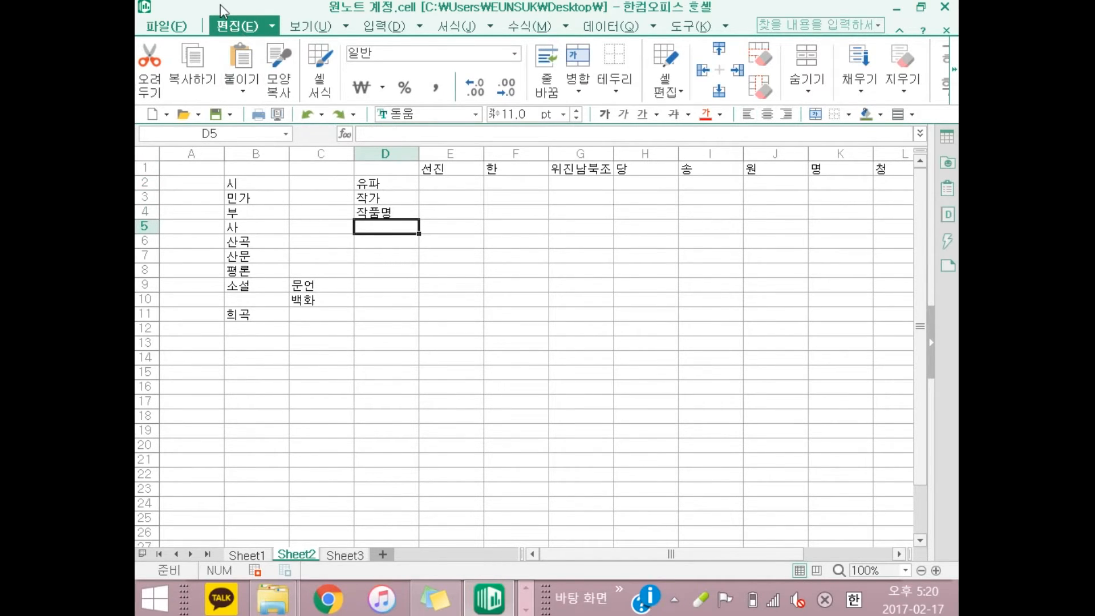
# - Add the category labels 문체 in cell D5 and 풍격 in cell D6
pyautogui.write('문체')
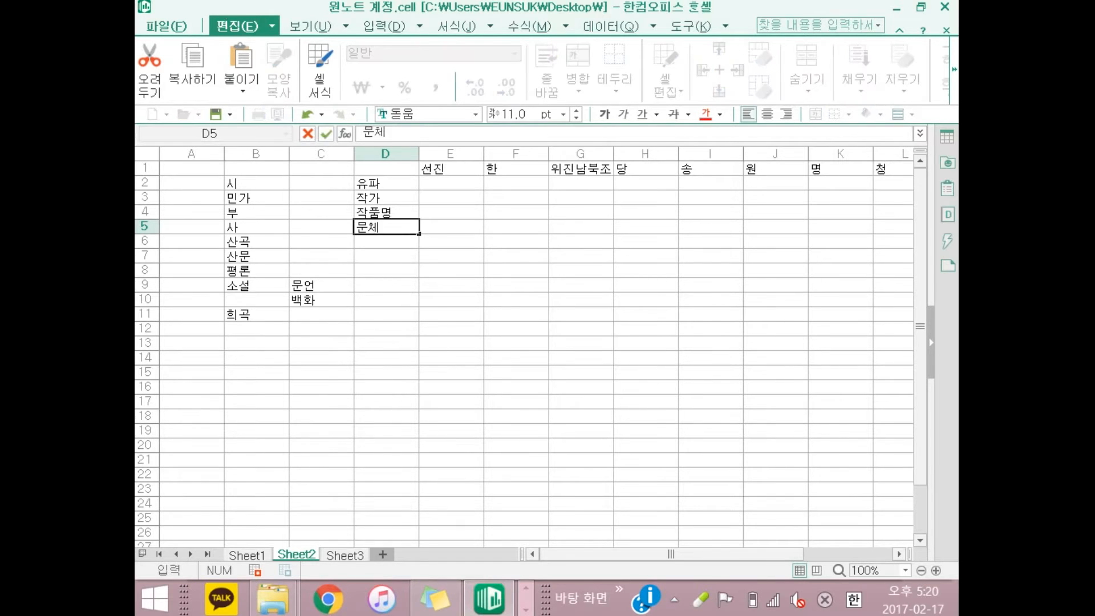
pyautogui.press('Return')
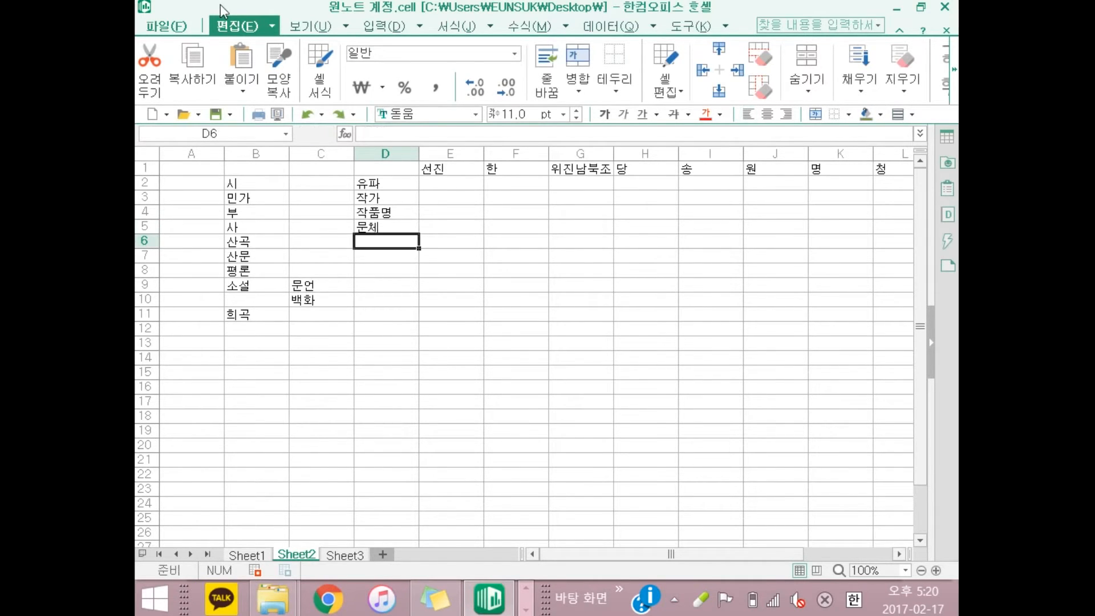
pyautogui.write('풍격')
pyautogui.press('Return')
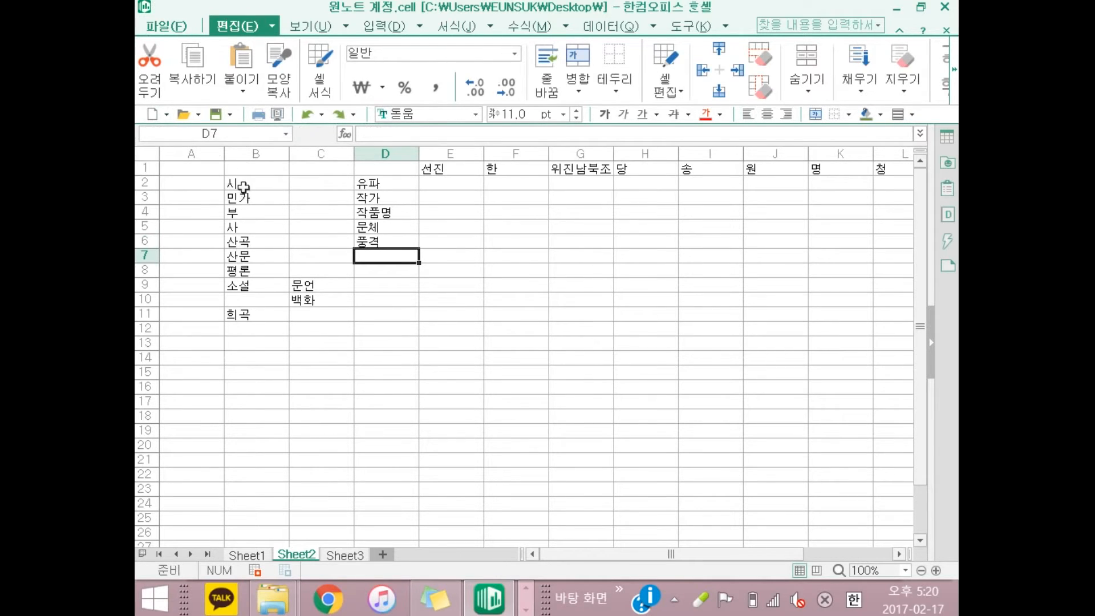
# - Move the whole genre list with its subtypes, B2:C11, down so that it starts at cell B7
pyautogui.moveTo(244, 187); pyautogui.dragTo(325, 320)
pyautogui.moveTo(241, 184); pyautogui.dragTo(297, 316)
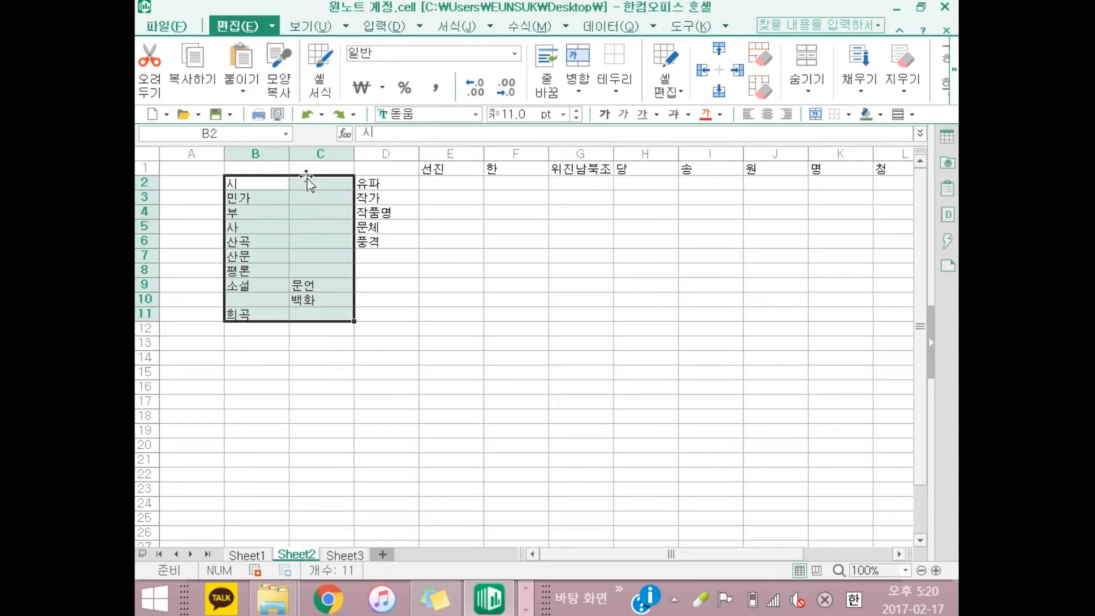
pyautogui.moveTo(307, 178); pyautogui.dragTo(310, 260)
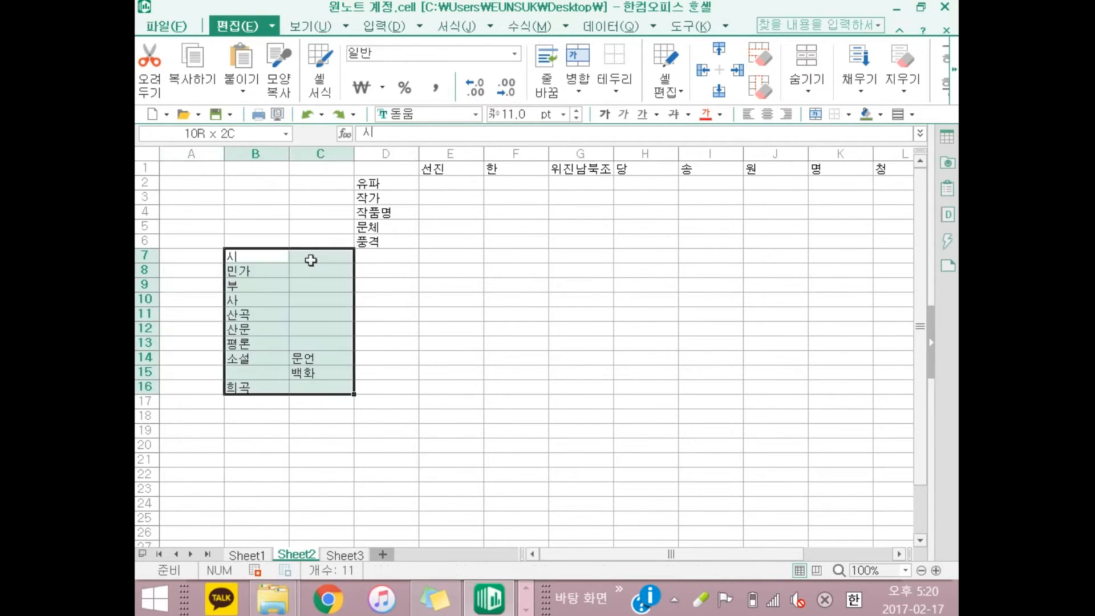
# - Move 시 back to cell B2 and shift the block from 민가 to 희곡 up to start at B7
pyautogui.click(249, 251)
pyautogui.moveTo(255, 254); pyautogui.dragTo(267, 189)
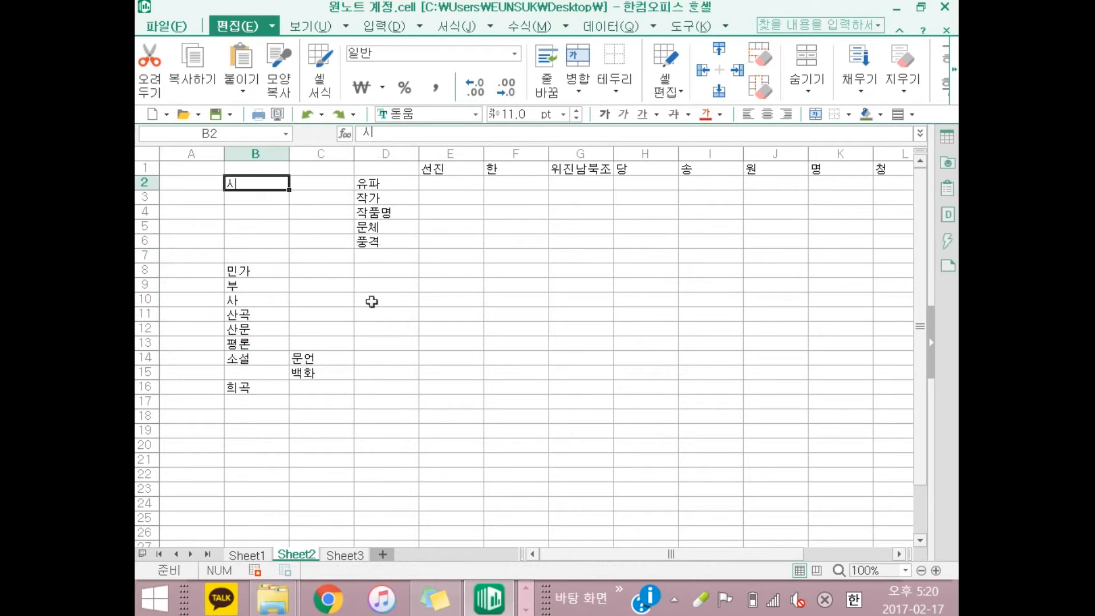
pyautogui.moveTo(253, 284); pyautogui.dragTo(302, 388)
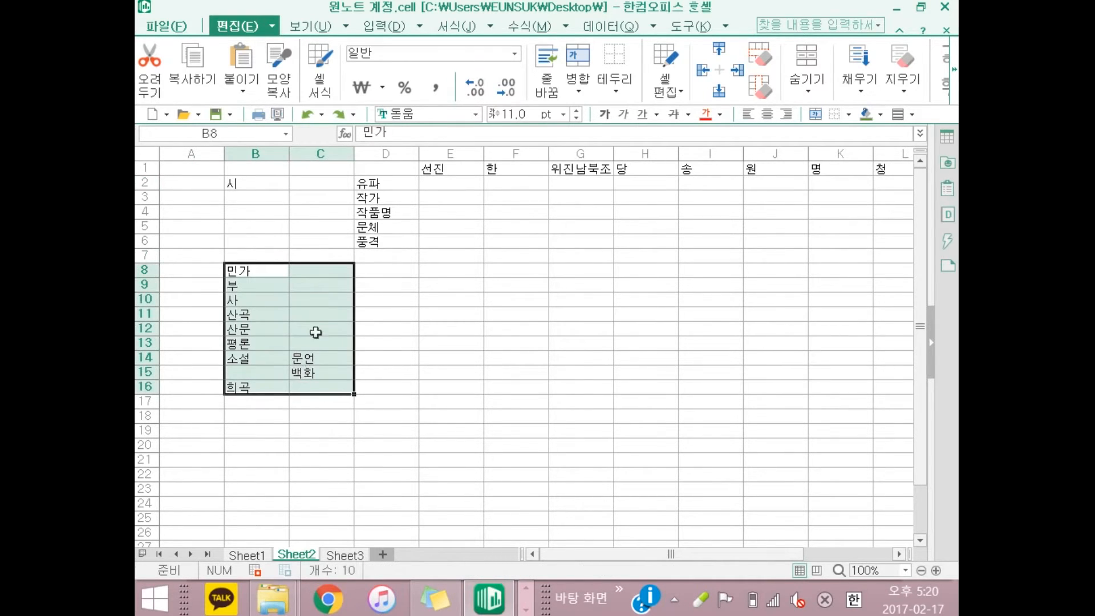
pyautogui.moveTo(326, 266); pyautogui.dragTo(325, 254)
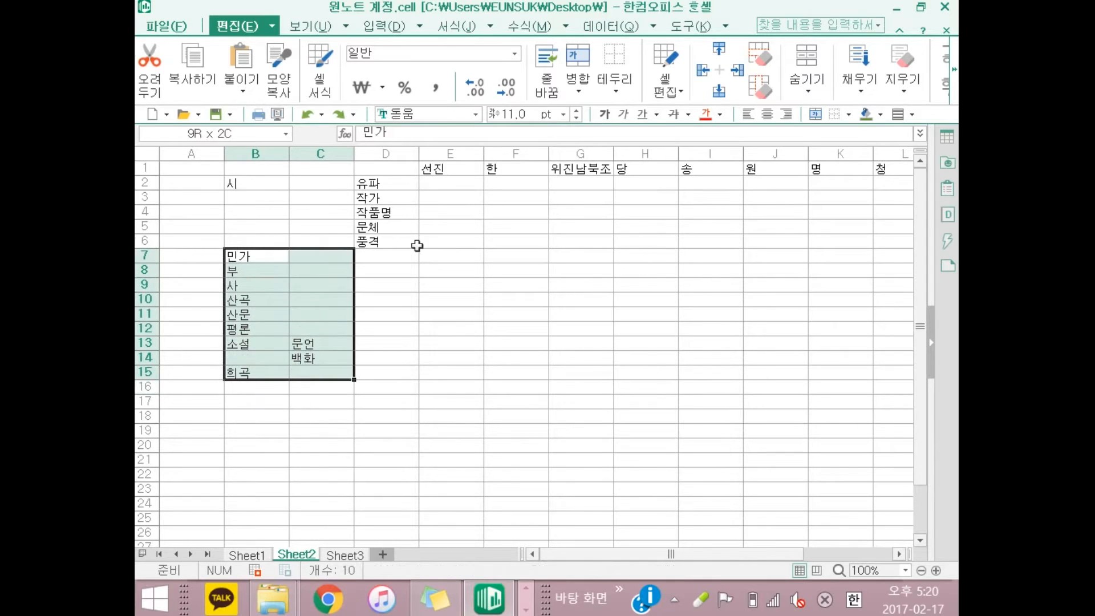
# - Enter 수사기법 in cell D7 as another category label below 풍격
pyautogui.click(446, 182)
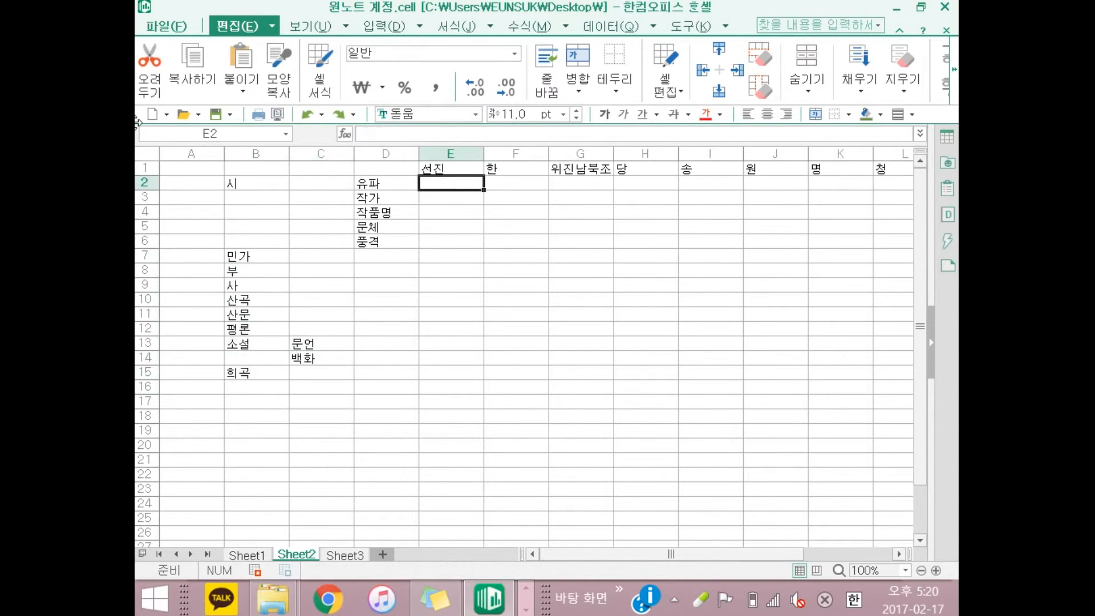
pyautogui.press('Down')
pyautogui.press('Down')
pyautogui.press('Down')
pyautogui.press('Down')
pyautogui.press('Down')
pyautogui.press('Left')
pyautogui.press('Left')
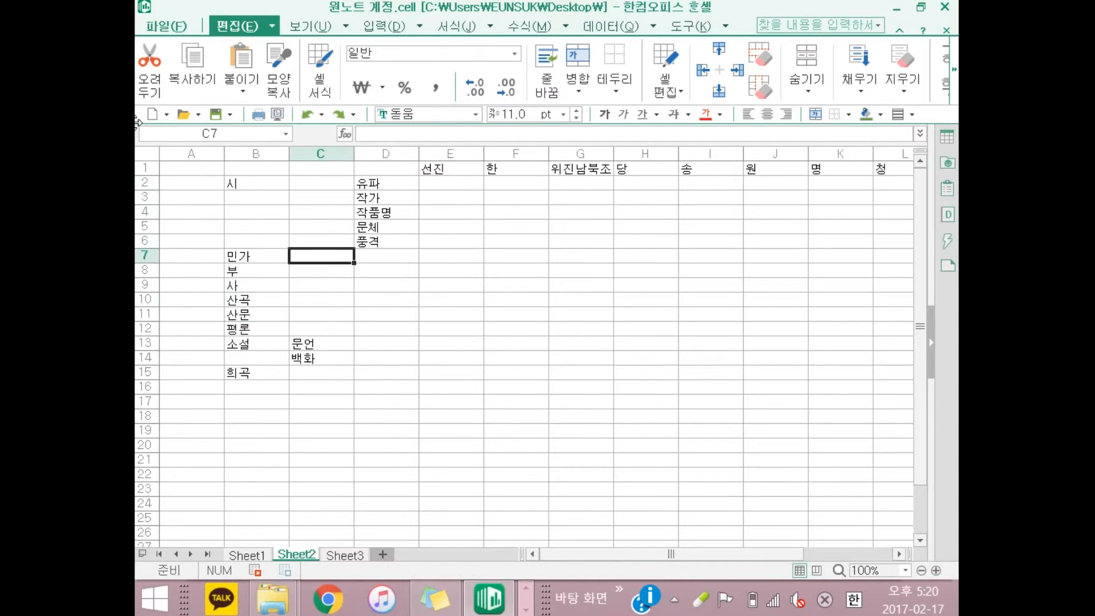
pyautogui.press('Right')
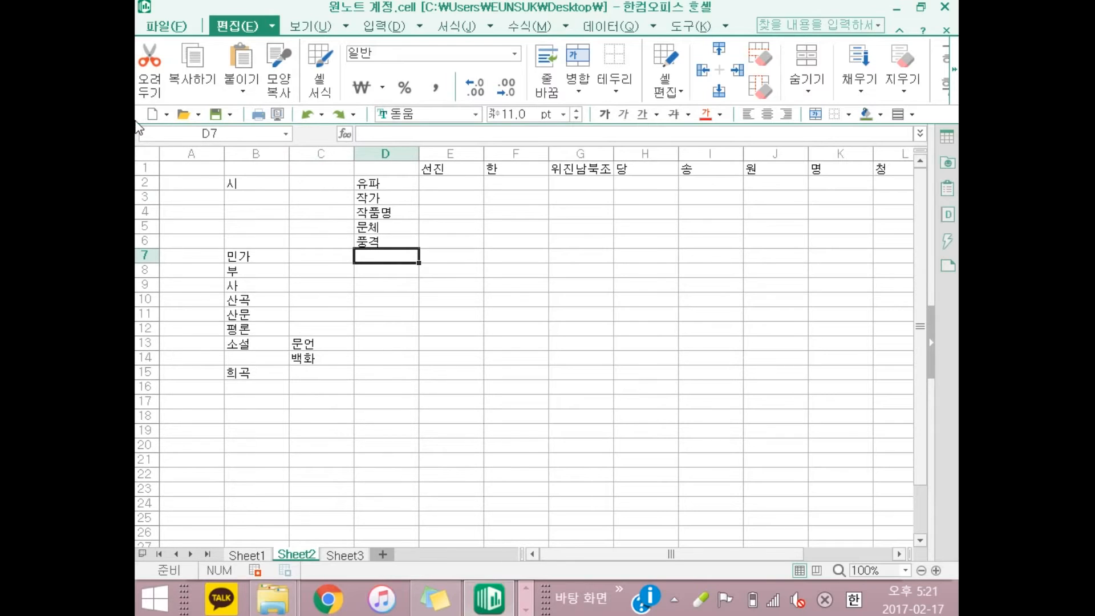
pyautogui.write('수사기법')
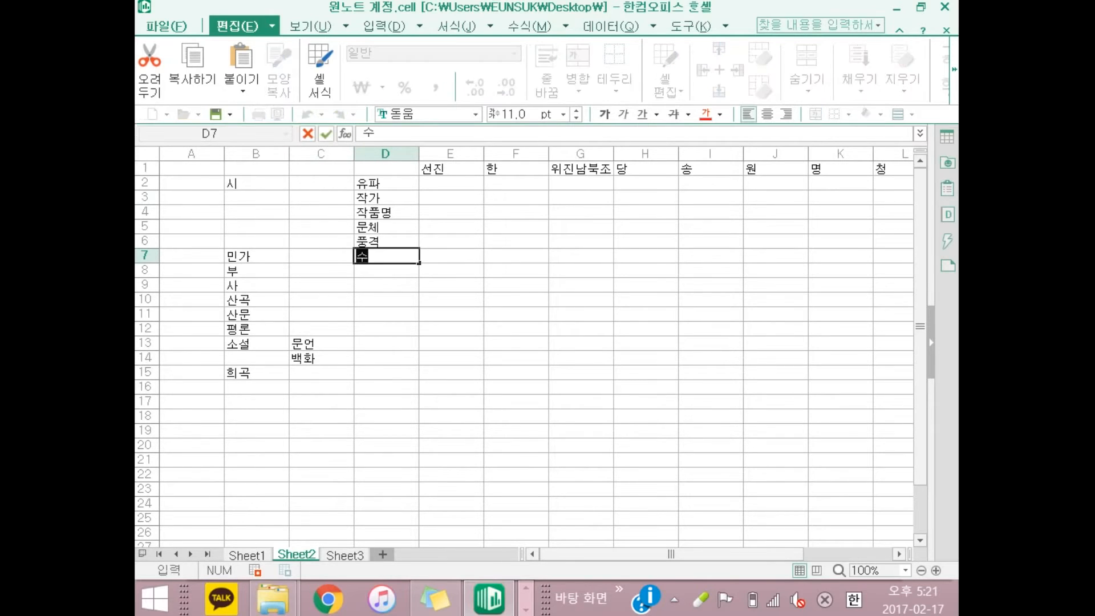
pyautogui.press('Return')
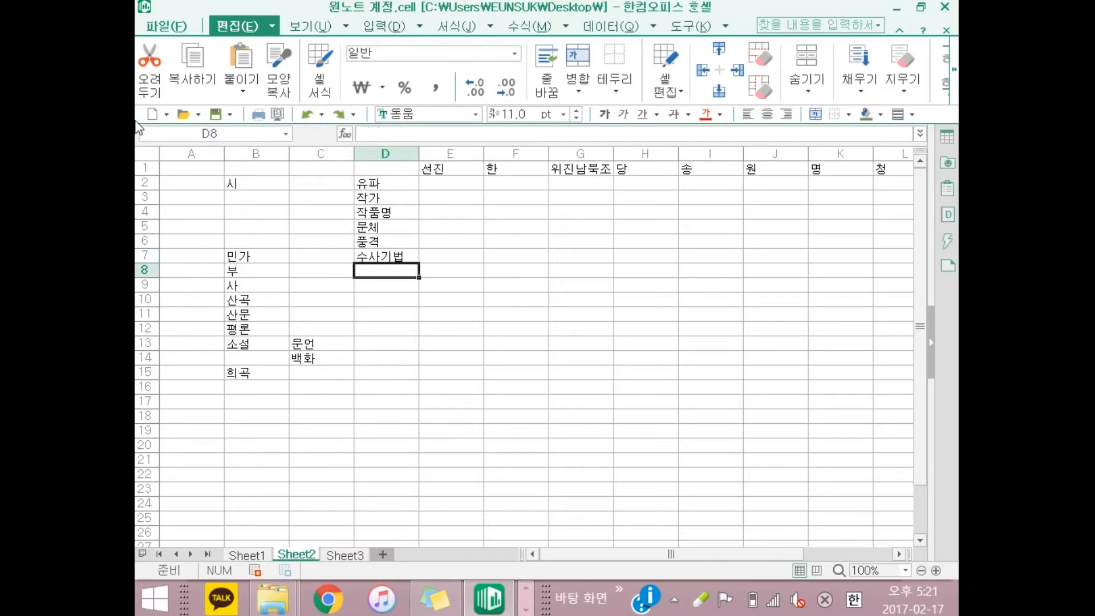
# - Move the block from 민가 to 희곡, including its subtypes, down one row to start at cell B8
pyautogui.moveTo(251, 258); pyautogui.dragTo(321, 367)
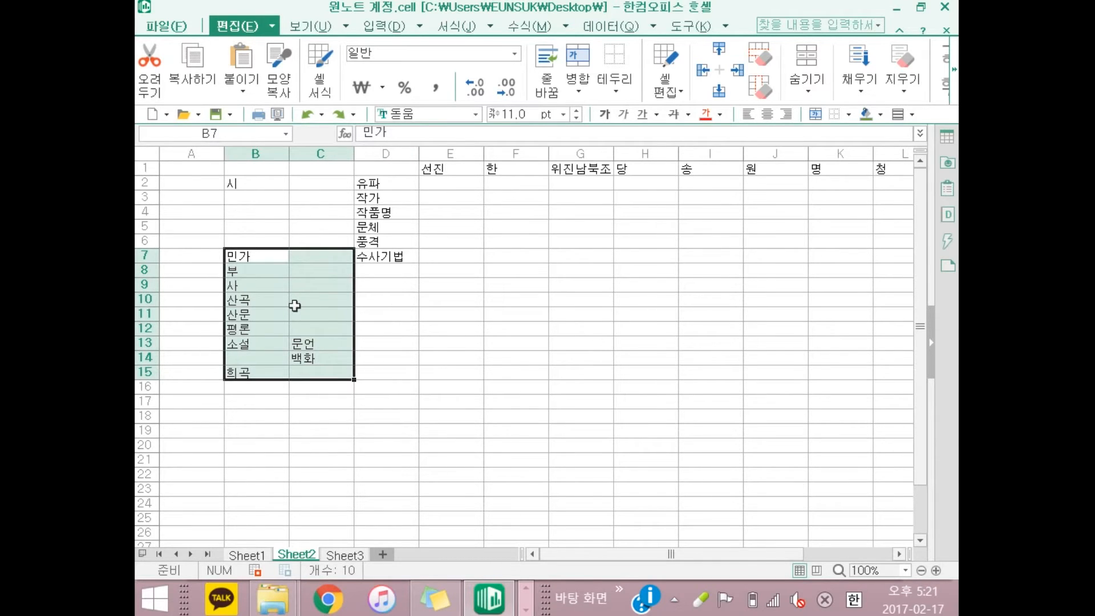
pyautogui.hotkey('ctrl', 'c')
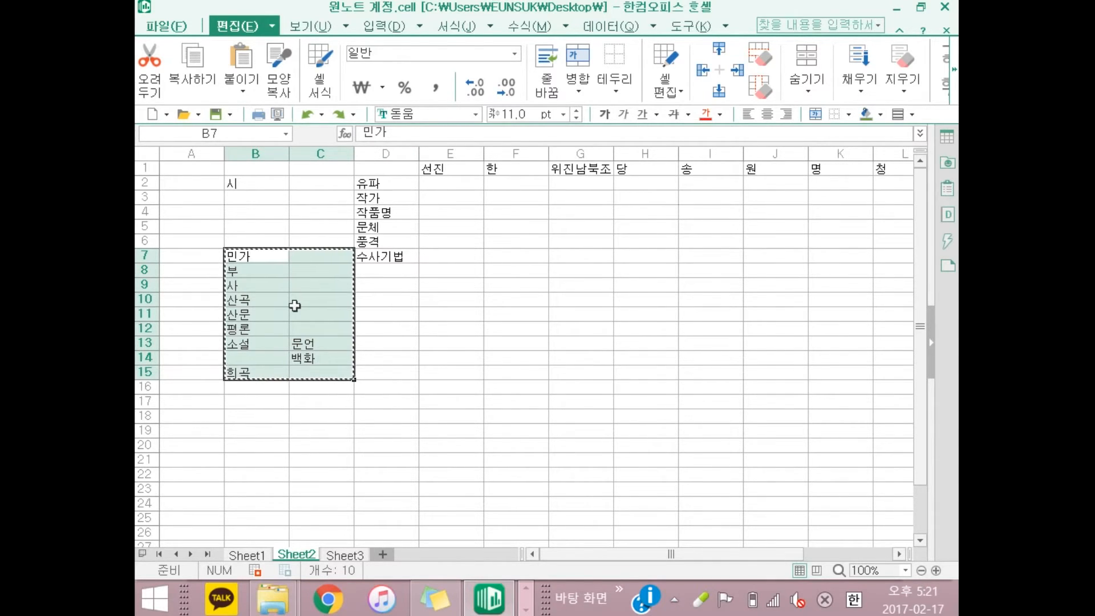
pyautogui.click(264, 269)
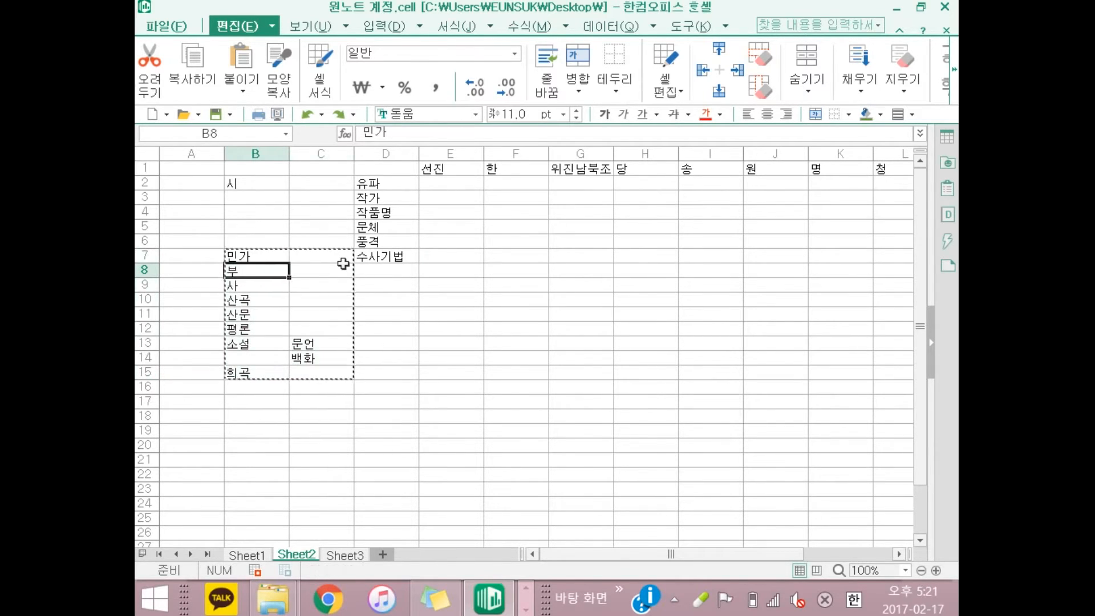
pyautogui.hotkey('ctrl', 'v')
pyautogui.click(391, 255)
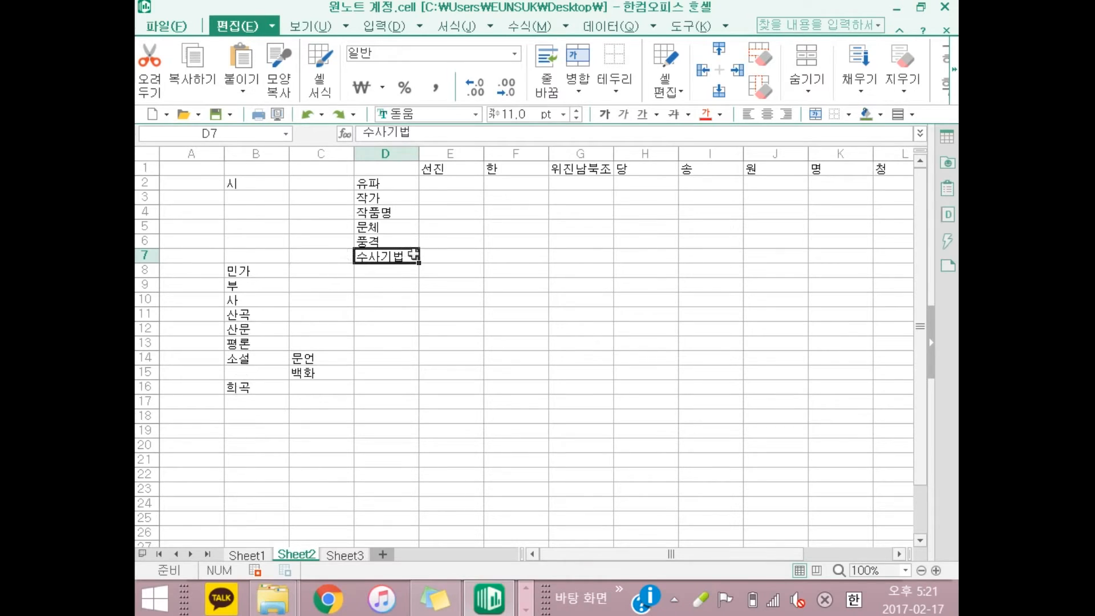
# - Copy the label 수사기법 from D7 into D8 beside 민가
pyautogui.hotkey('ctrl', 'c')
pyautogui.click(398, 270)
pyautogui.hotkey('ctrl', 'v')
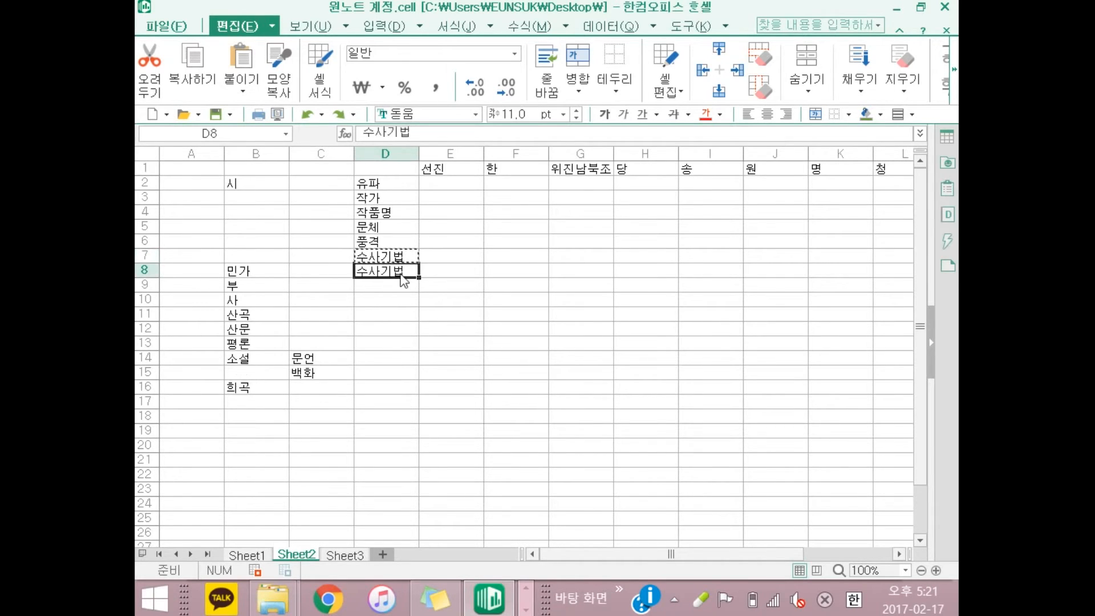
pyautogui.rightClick(406, 255)
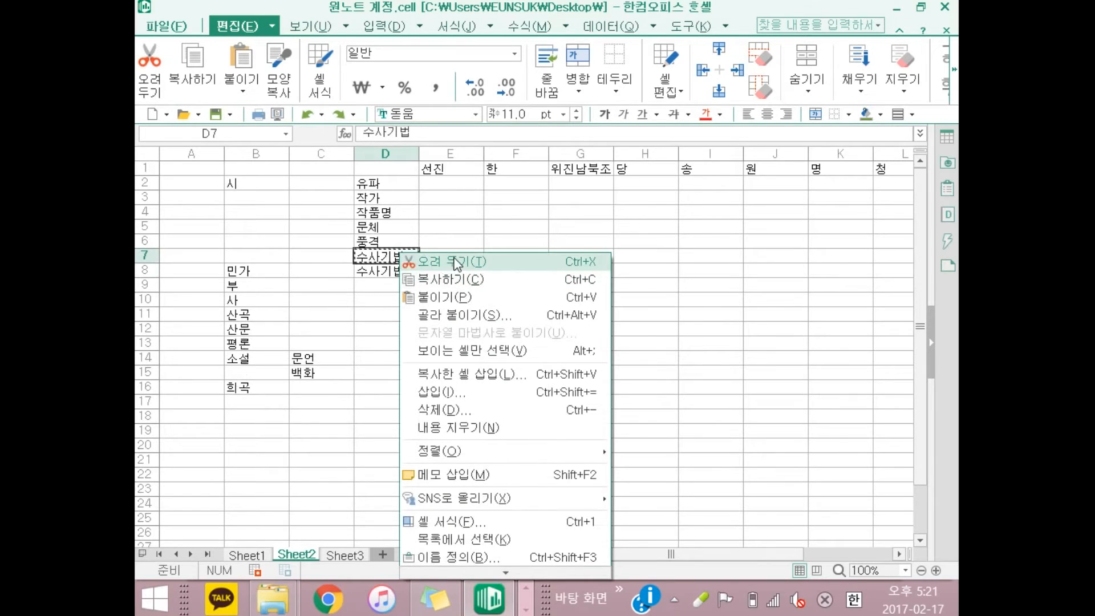
pyautogui.click(297, 390)
pyautogui.click(387, 255)
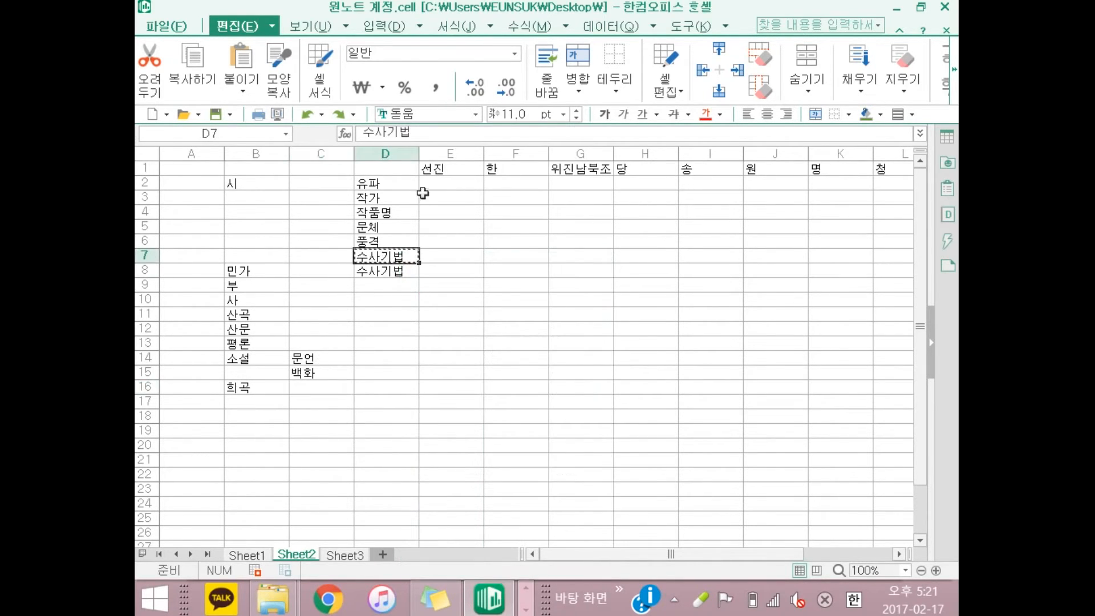
pyautogui.click(379, 272)
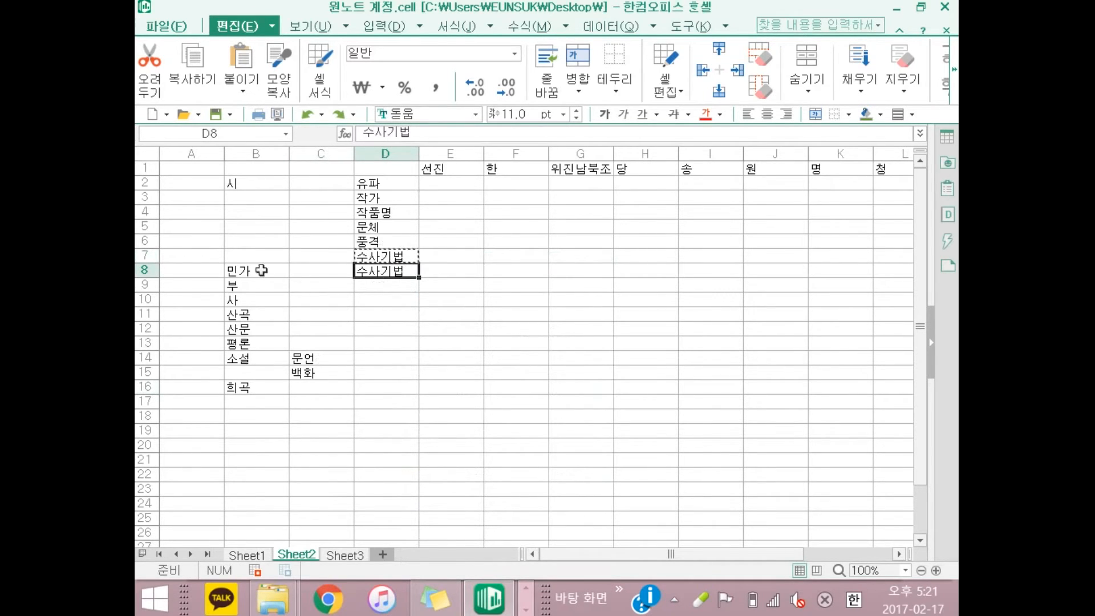
# - Enter the labels 작가 in D9 and 작품명 in D10 for the genre 부
pyautogui.moveTo(234, 286); pyautogui.dragTo(325, 386)
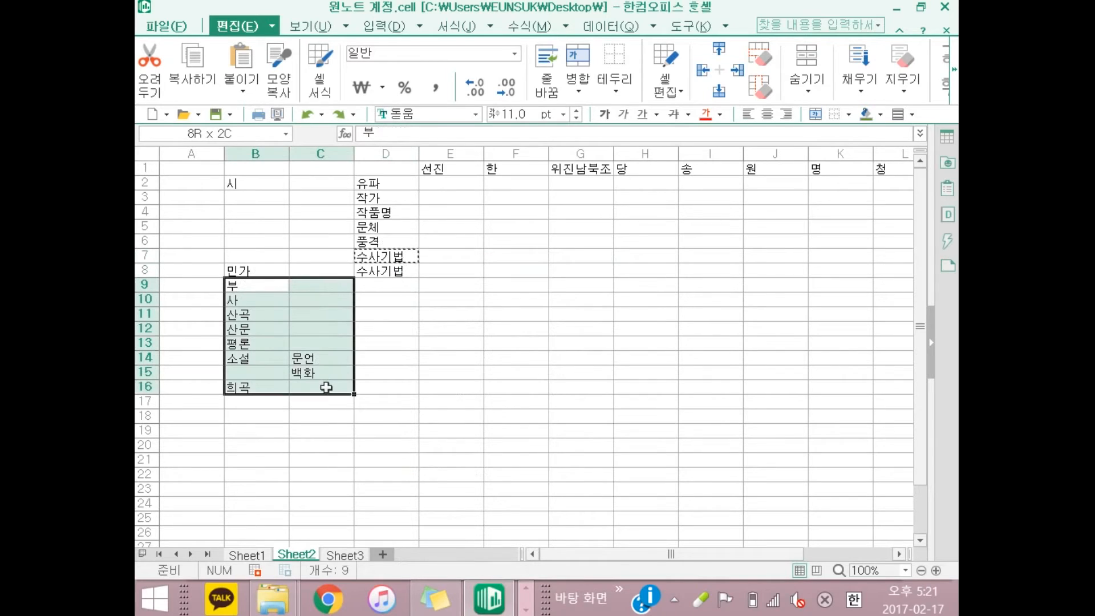
pyautogui.click(374, 285)
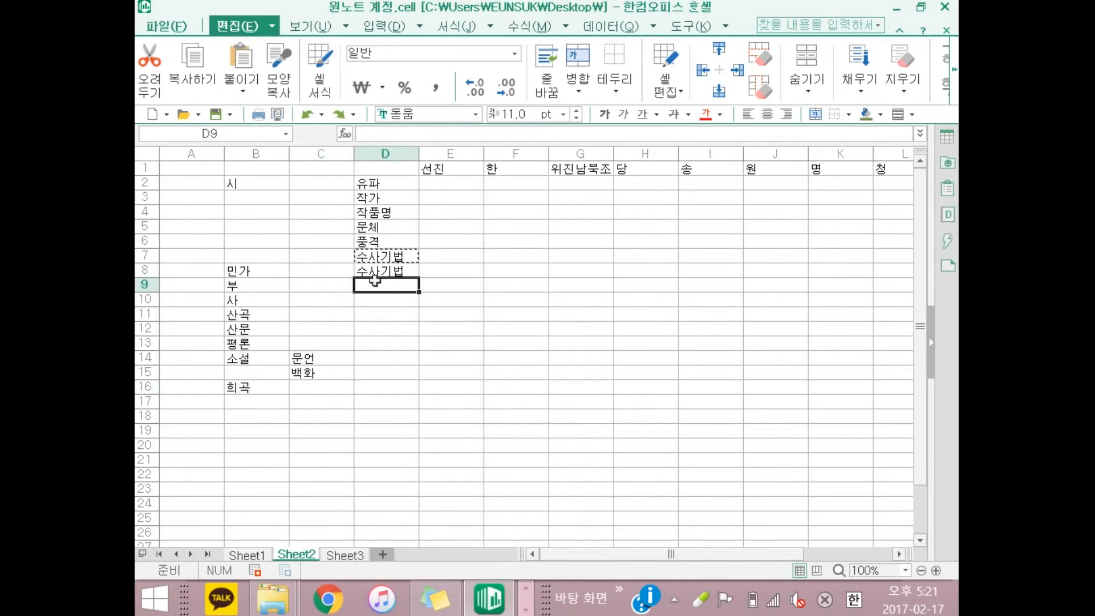
pyautogui.write('작가')
pyautogui.press('Return')
pyautogui.write('작품며')
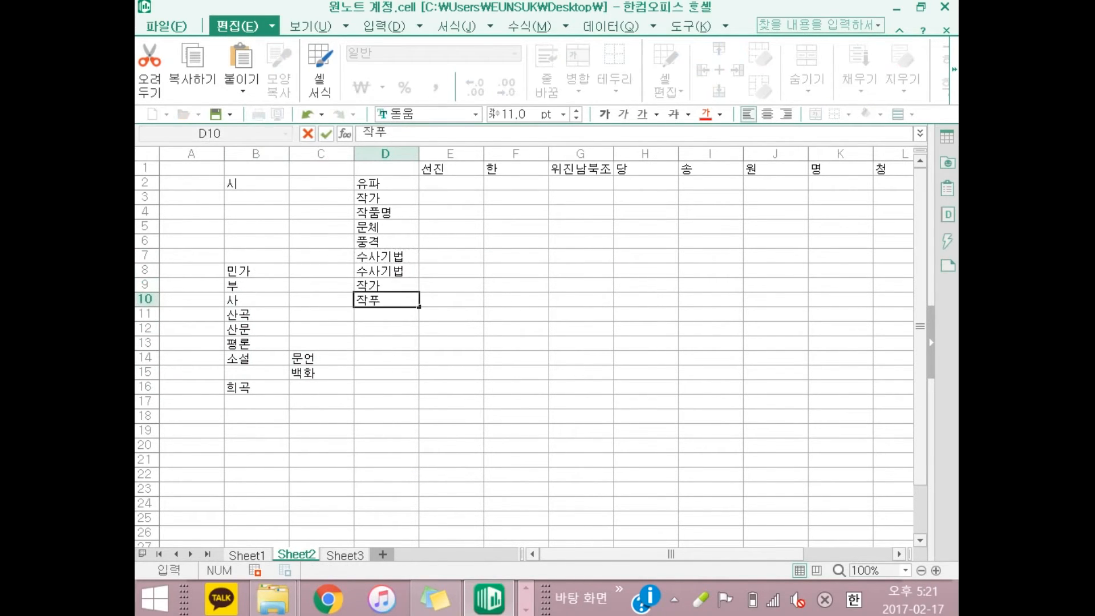
pyautogui.write('ㅇ')
pyautogui.press('Return')
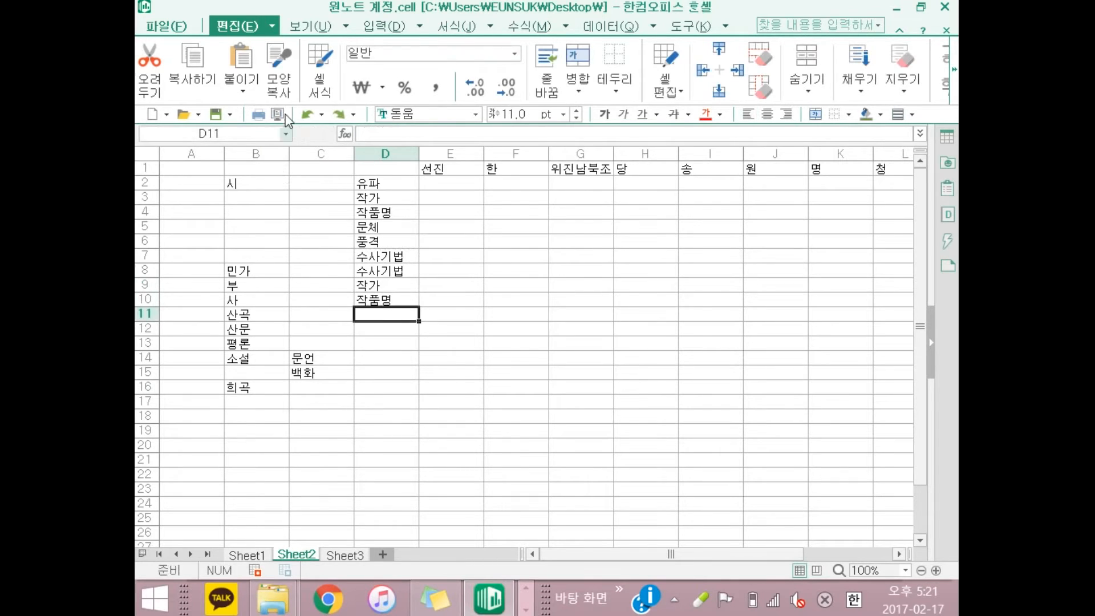
# - Move the block from 사 to 희곡, including its subtypes, down one row to start at cell B11
pyautogui.moveTo(242, 285); pyautogui.dragTo(295, 274)
pyautogui.click(252, 316)
pyautogui.moveTo(243, 301); pyautogui.dragTo(298, 387)
pyautogui.moveTo(304, 295); pyautogui.dragTo(300, 311)
pyautogui.hotkey('ctrl', 'z')
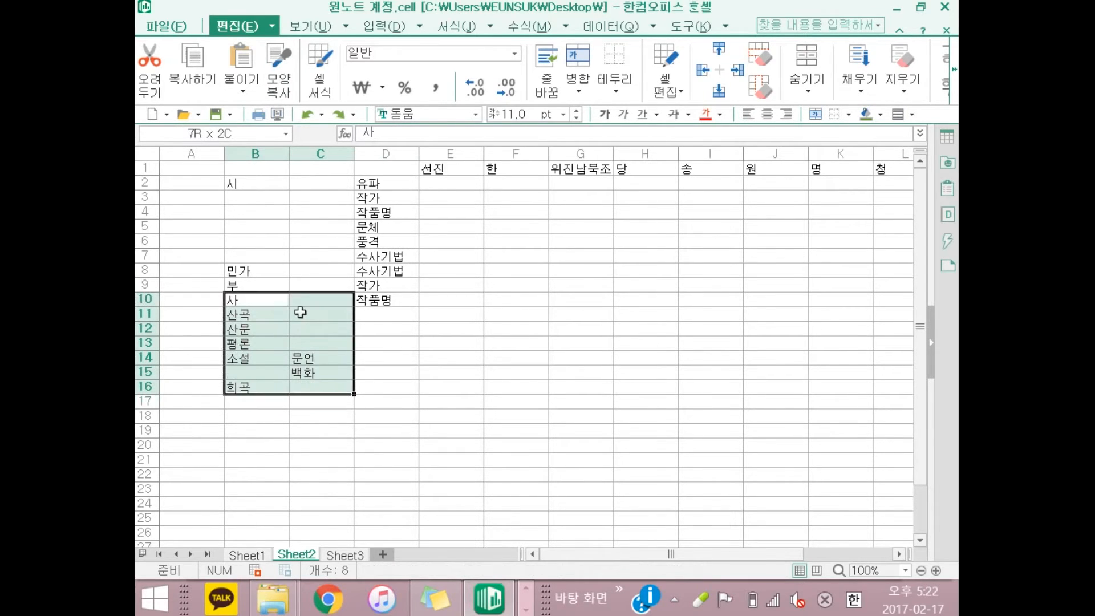
pyautogui.hotkey('ctrl', 'x')
pyautogui.click(281, 317)
pyautogui.hotkey('ctrl', 'v')
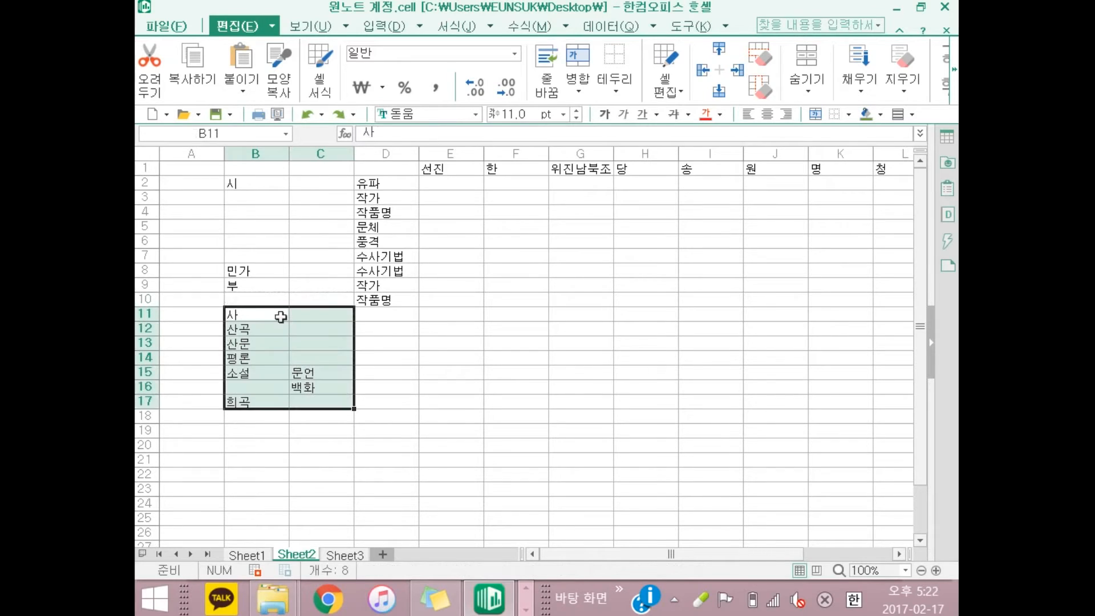
pyautogui.click(268, 316)
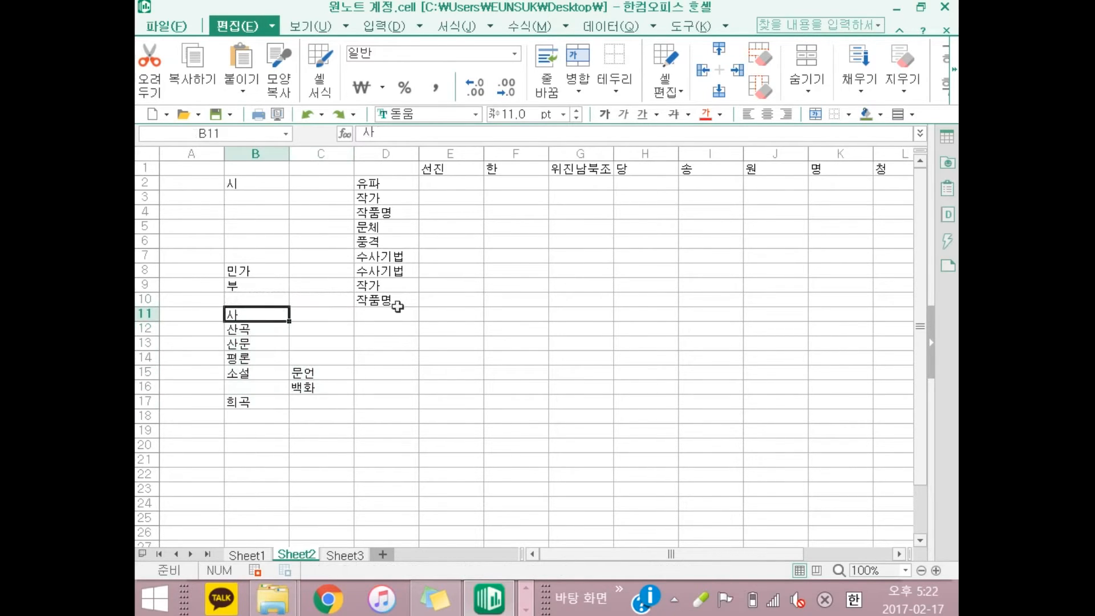
# - Fill D11:D13 beside 사 with the labels 유파, 작가 and 작품명 copied from D2:D4
pyautogui.click(374, 315)
pyautogui.write('유파')
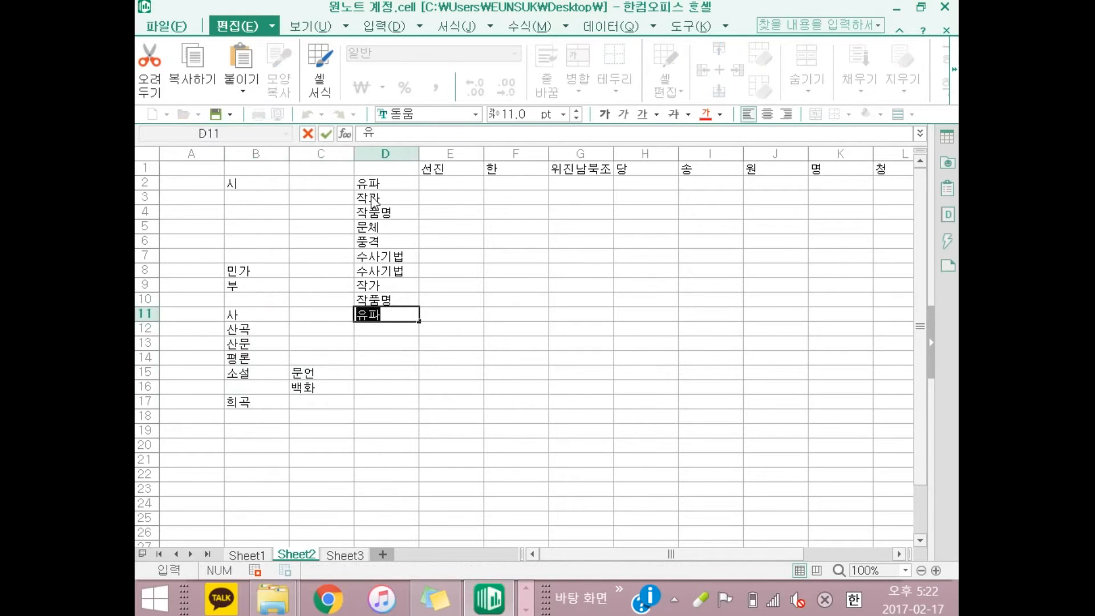
pyautogui.moveTo(399, 183); pyautogui.dragTo(378, 212)
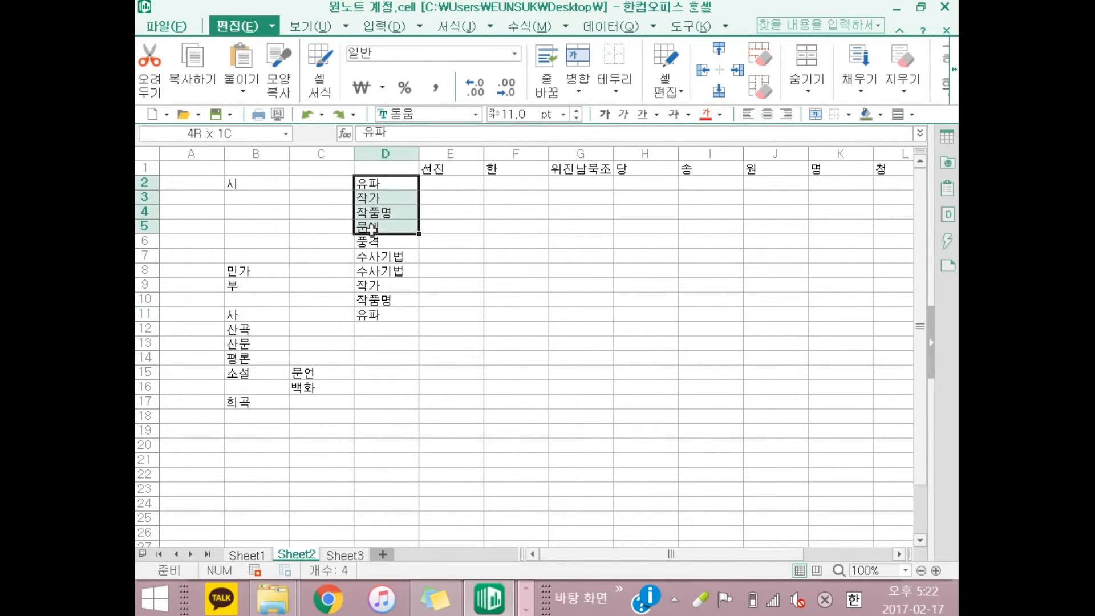
pyautogui.hotkey('ctrl', 'c')
pyautogui.click(392, 324)
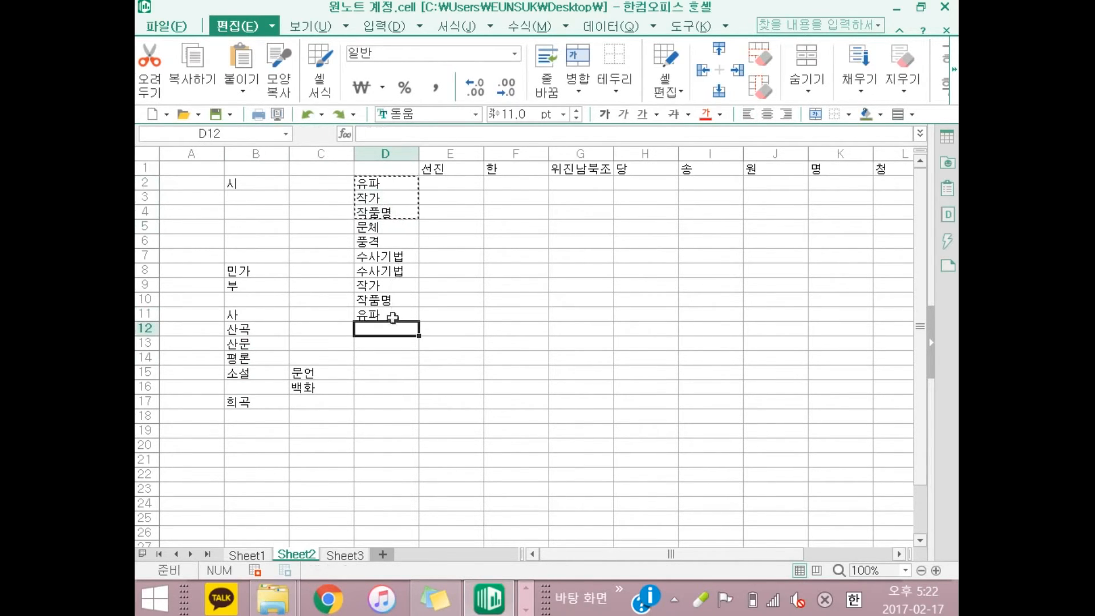
pyautogui.click(388, 313)
pyautogui.hotkey('ctrl', 'v')
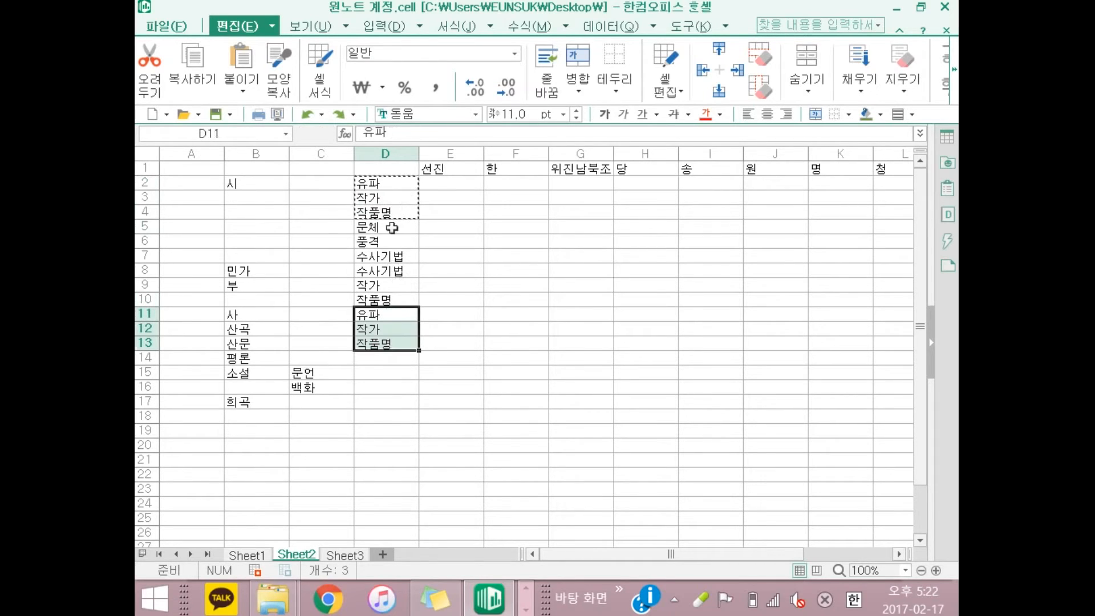
# - Copy the label 풍격 from D6 into D14 below 작품명
pyautogui.click(402, 227)
pyautogui.click(385, 242)
pyautogui.hotkey('ctrl', 'c')
pyautogui.click(393, 357)
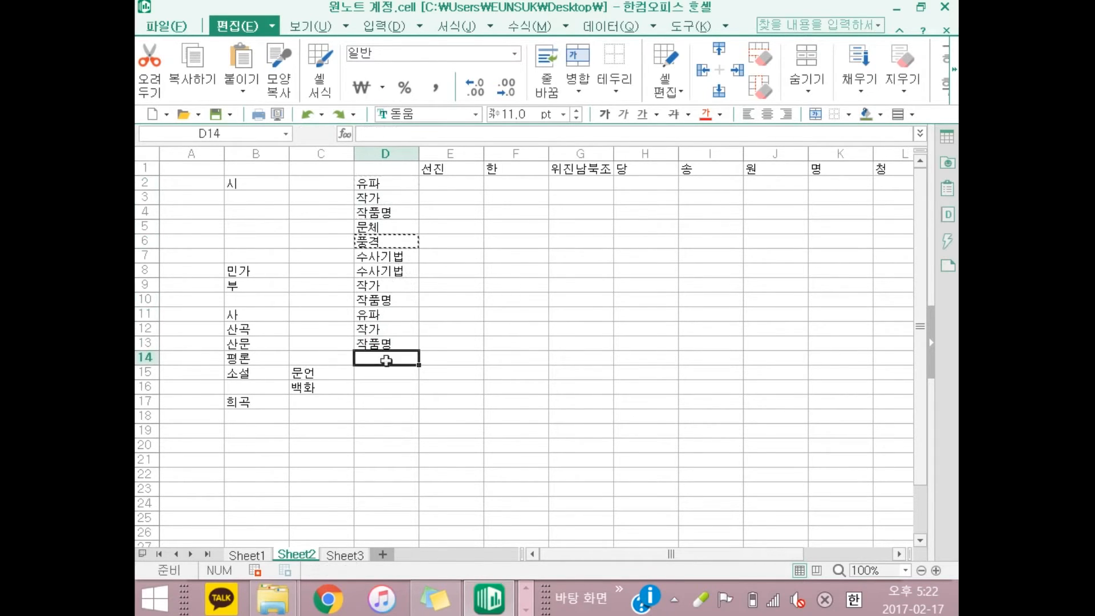
pyautogui.hotkey('ctrl', 'v')
# - Move the block from 산곡 to 희곡, including its subtypes, down to start at cell B15
pyautogui.moveTo(228, 326); pyautogui.dragTo(289, 400)
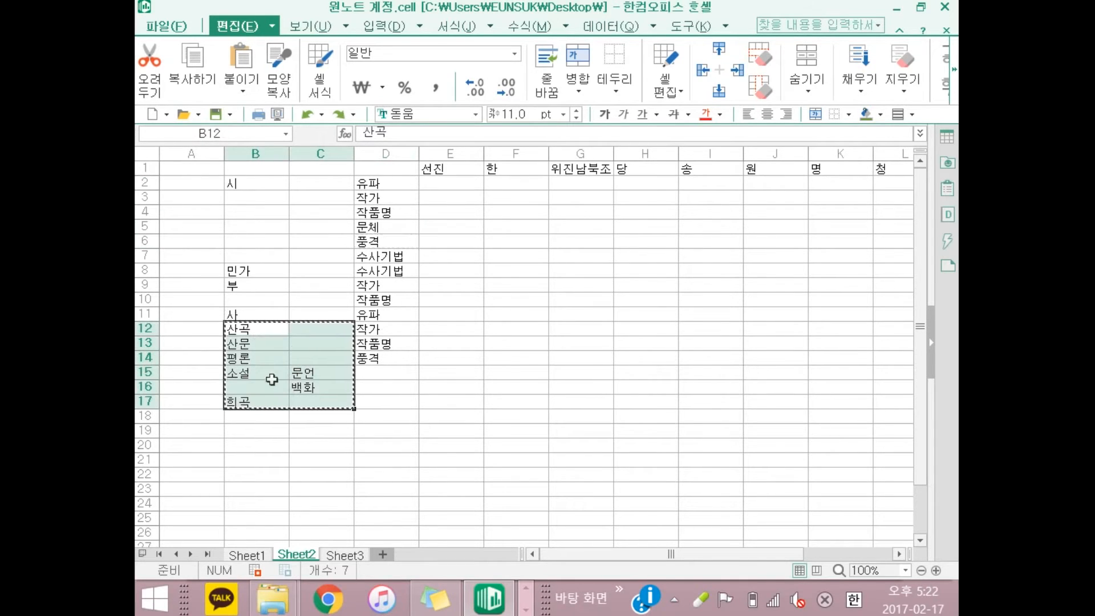
pyautogui.hotkey('ctrl', 'x')
pyautogui.click(251, 373)
pyautogui.hotkey('ctrl', 'v')
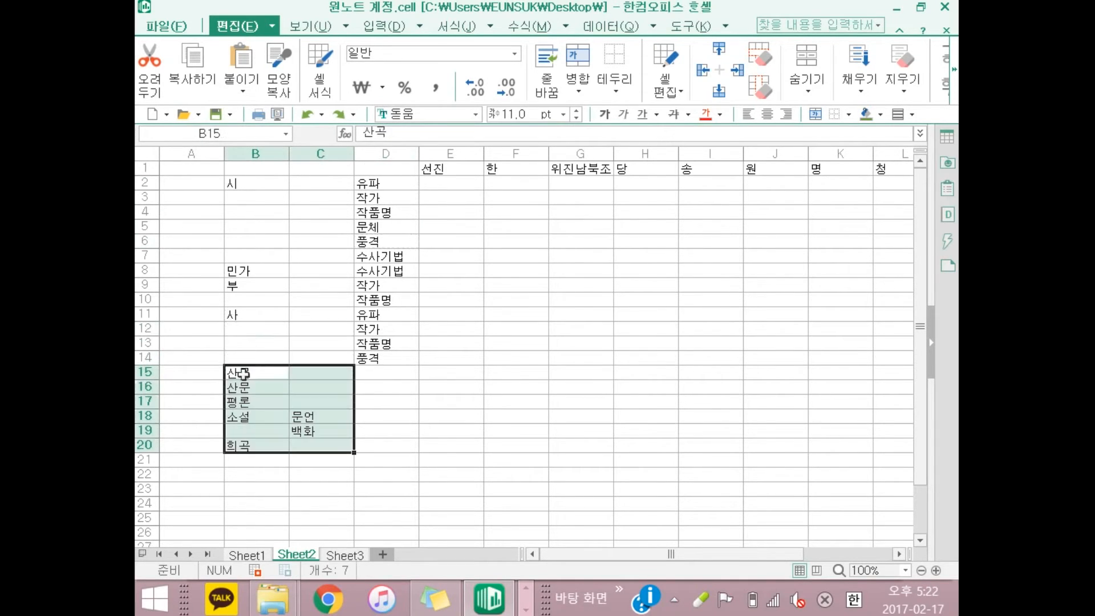
# - Copy the labels 작가, 작품명 and 유파 from D9:D11 to D15:D17, and 풍격 from D14 to D18
pyautogui.click(381, 372)
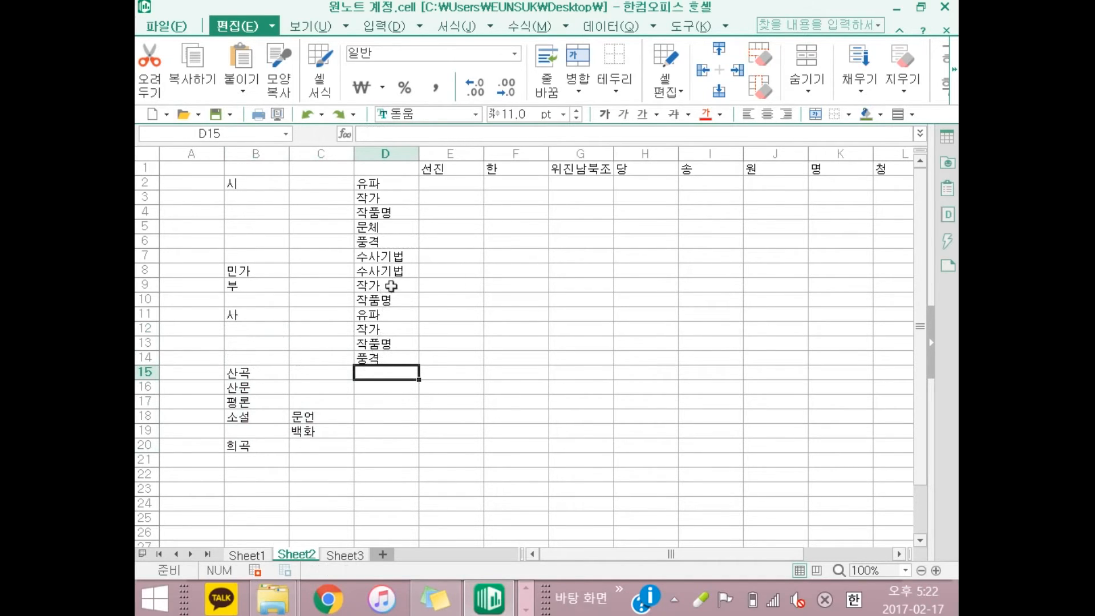
pyautogui.moveTo(390, 285); pyautogui.dragTo(389, 320)
pyautogui.hotkey('ctrl', 'c')
pyautogui.click(377, 372)
pyautogui.hotkey('ctrl', 'v')
pyautogui.click(374, 357)
pyautogui.hotkey('ctrl', 'c')
pyautogui.click(375, 416)
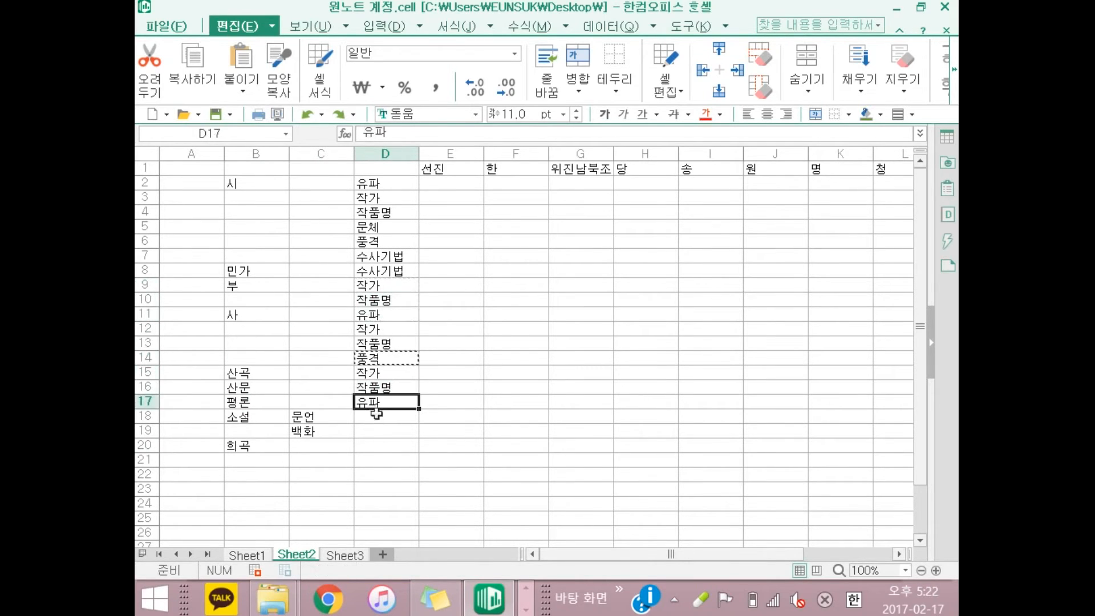
pyautogui.hotkey('ctrl', 'v')
# - Move the block from 산곡 to 희곡, including its subtypes, down four rows to start at cell B19
pyautogui.moveTo(239, 372); pyautogui.dragTo(317, 447)
pyautogui.click(249, 415)
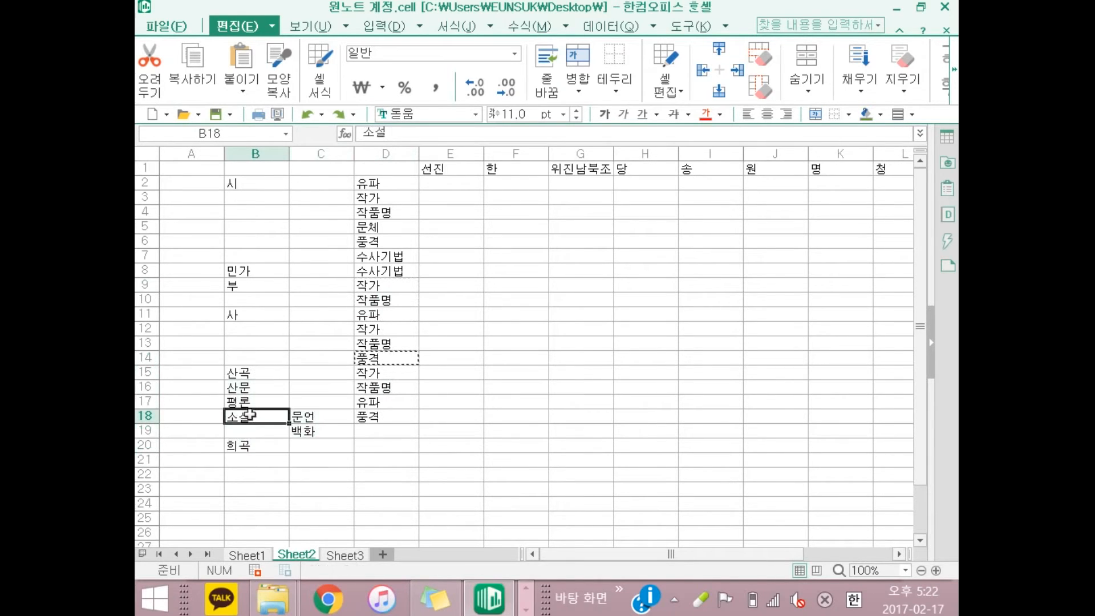
pyautogui.moveTo(239, 371); pyautogui.dragTo(298, 447)
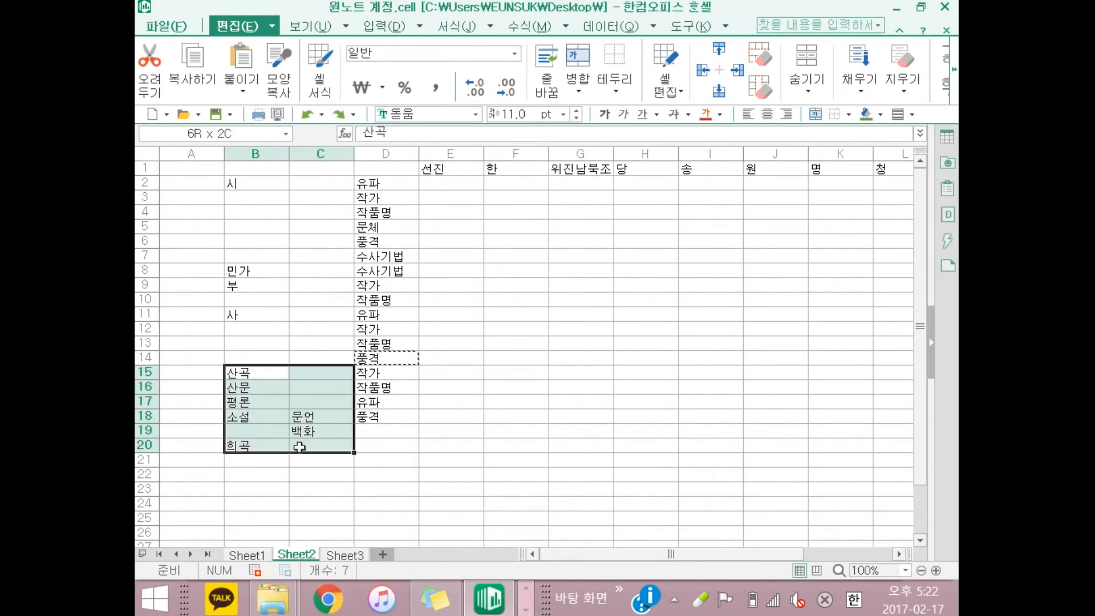
pyautogui.hotkey('ctrl', 'c')
pyautogui.click(249, 433)
pyautogui.hotkey('ctrl', 'v')
pyautogui.scroll(-2, 342, 394)
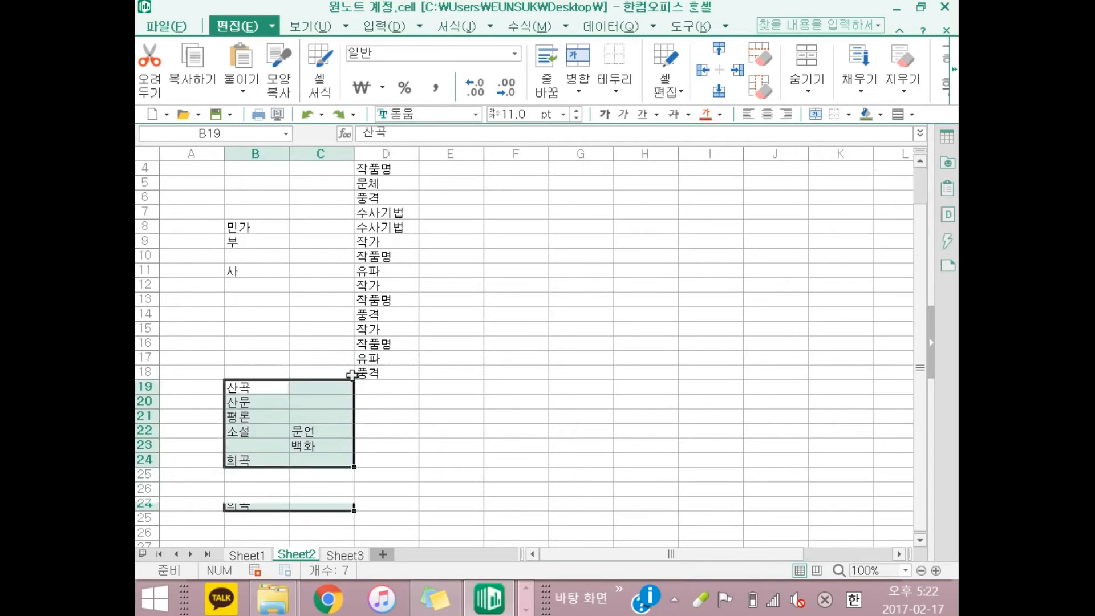
# - Move 산곡 back up to cell B15 and 산문 up one row to B19
pyautogui.click(359, 343)
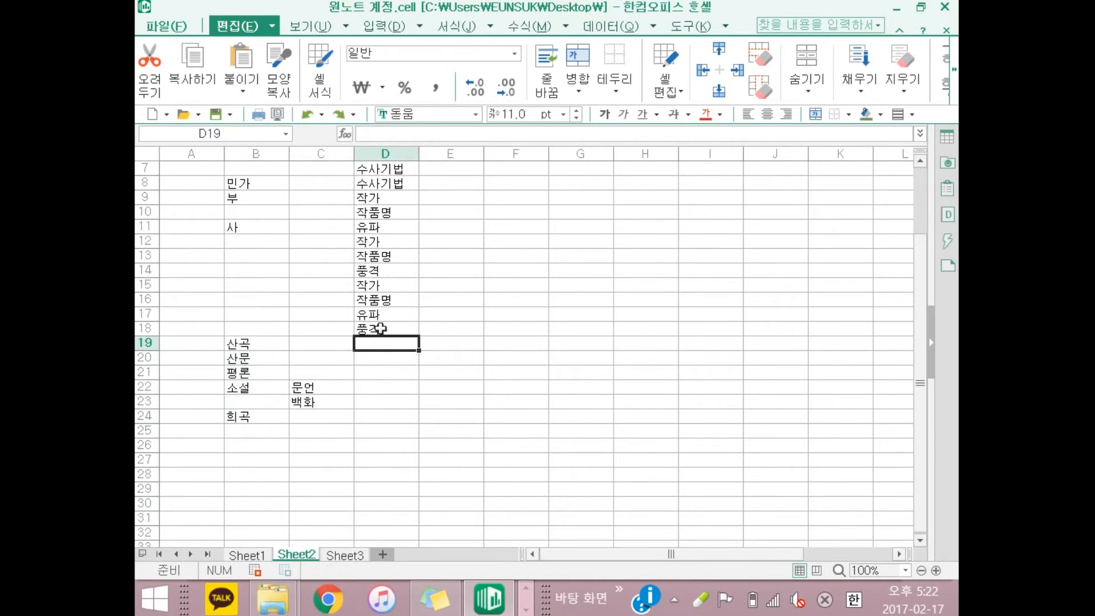
pyautogui.click(273, 344)
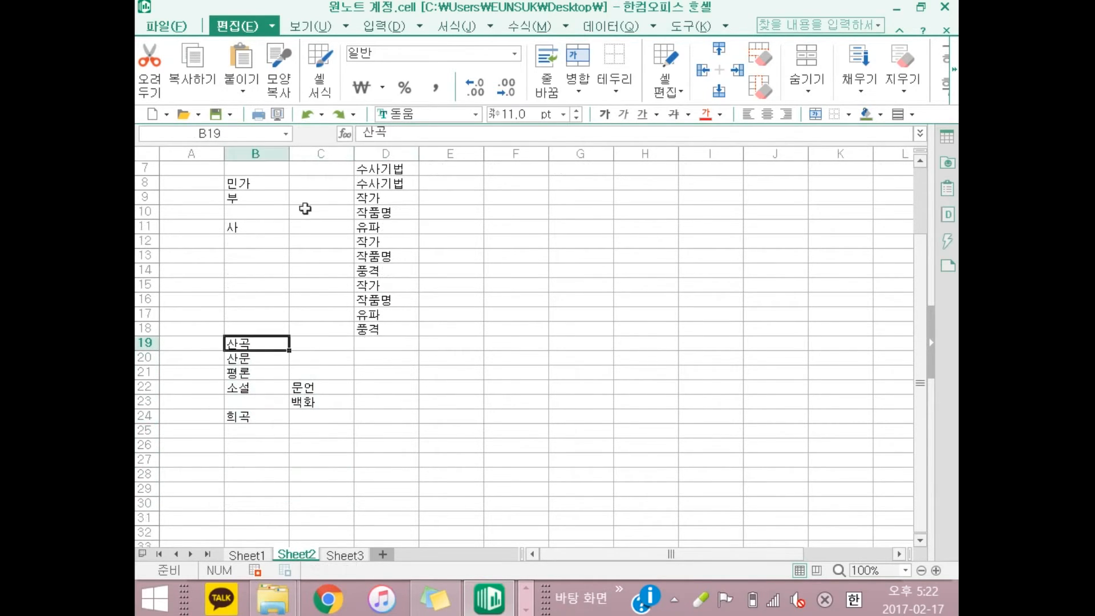
pyautogui.hotkey('ctrl', 'x')
pyautogui.click(268, 288)
pyautogui.hotkey('ctrl', 'v')
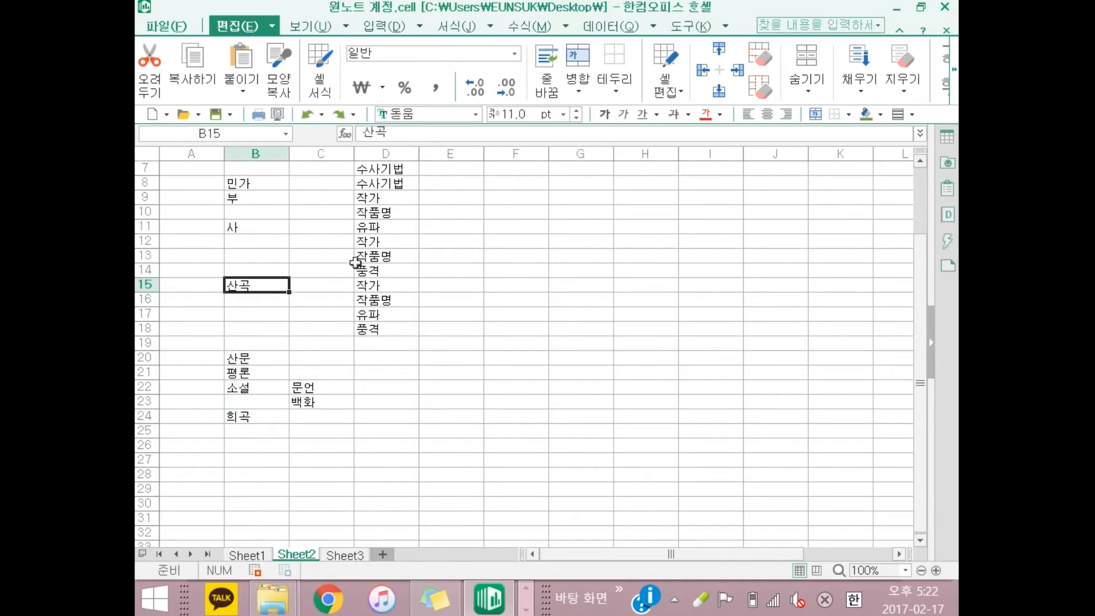
pyautogui.click(250, 357)
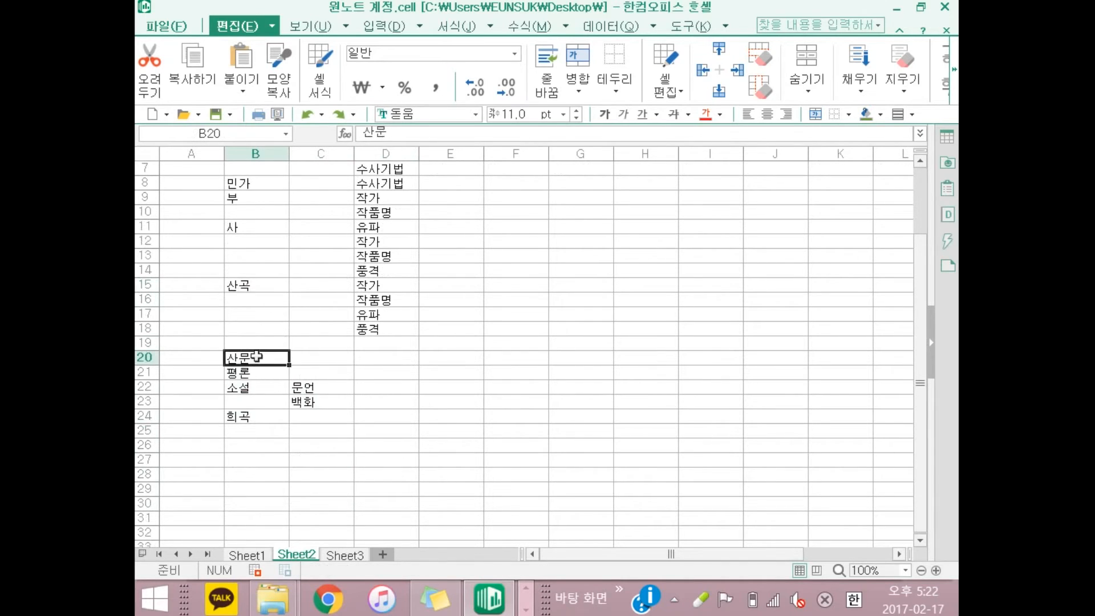
pyautogui.moveTo(265, 350); pyautogui.dragTo(264, 341)
# - Enter the labels 작가 in D19 and 문체 in D20 for the genre 산문
pyautogui.click(375, 342)
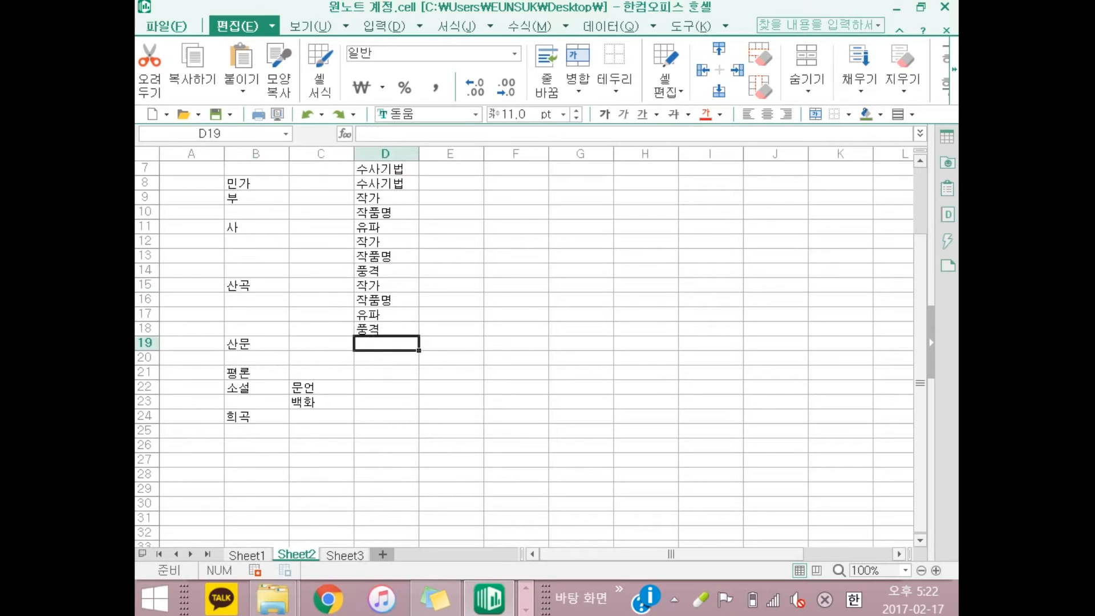
pyautogui.write('ㅈ')
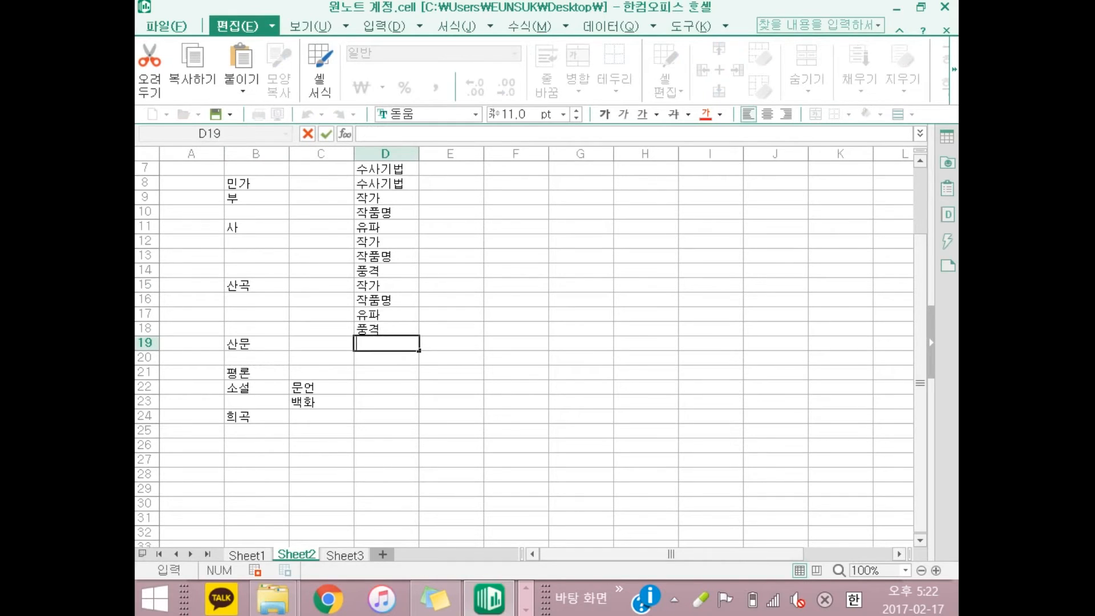
pyautogui.write('가')
pyautogui.press('Return')
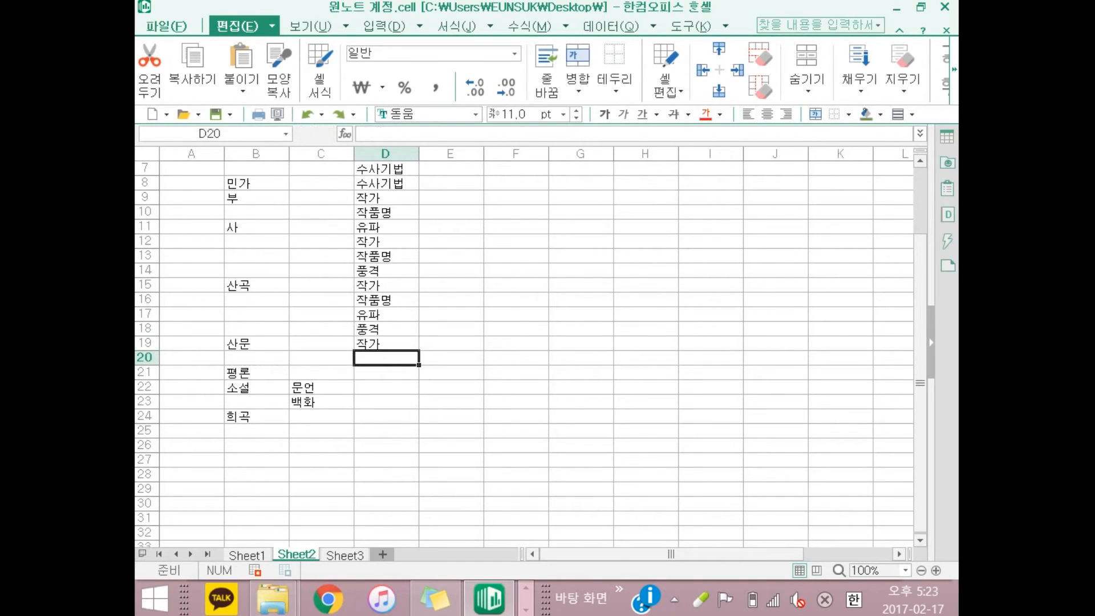
pyautogui.write('문체')
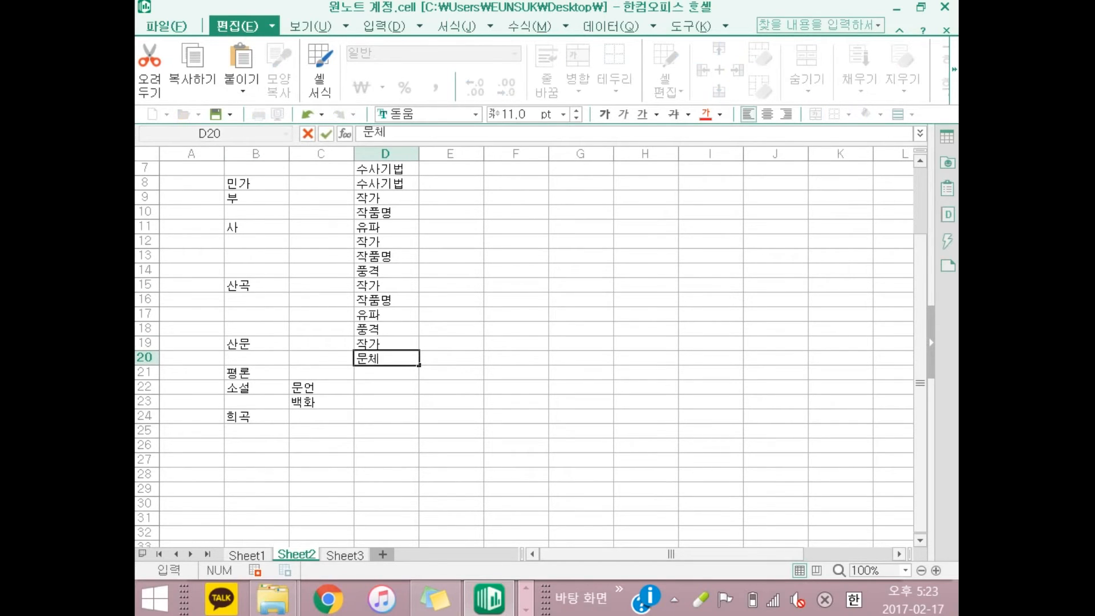
pyautogui.write('특징')
pyautogui.press('BackSpace')
pyautogui.press('BackSpace')
pyautogui.press('BackSpace')
pyautogui.press('Return')
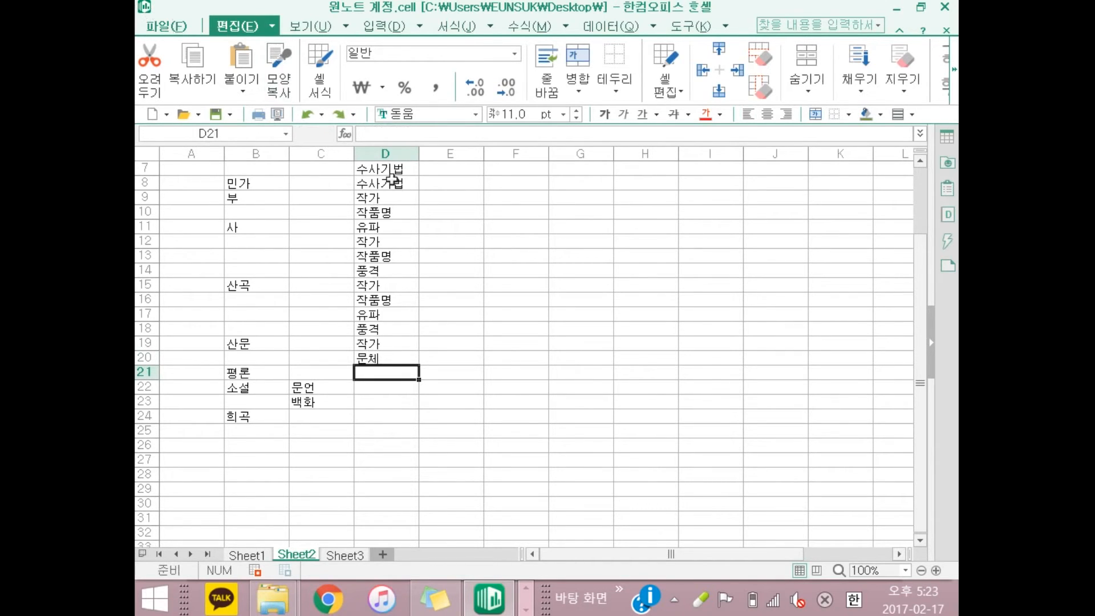
# - Enter 작가 in D21 beside 평론 and 작품명 in D22 below it
pyautogui.write('저')
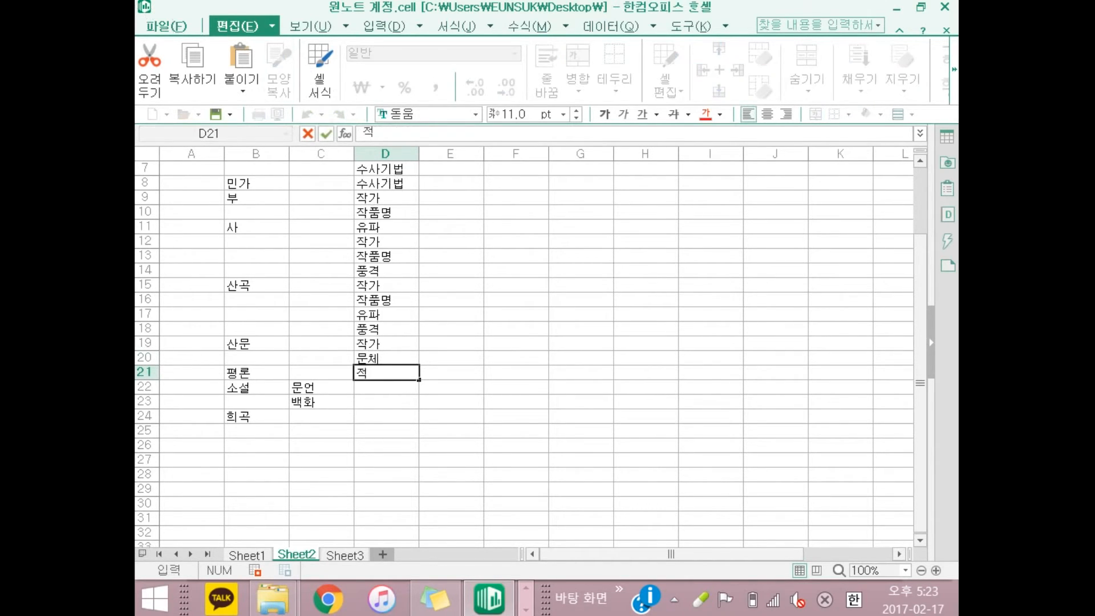
pyautogui.press('BackSpace')
pyautogui.press('BackSpace')
pyautogui.write('자')
pyautogui.write('가')
pyautogui.press('Return')
pyautogui.write('작품명')
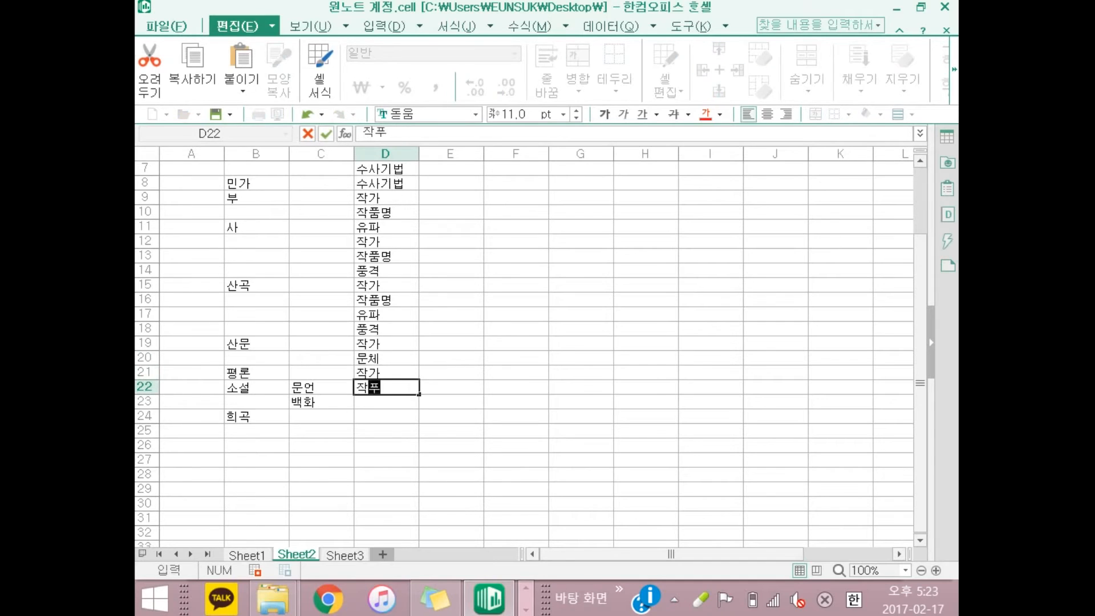
pyautogui.press('Return')
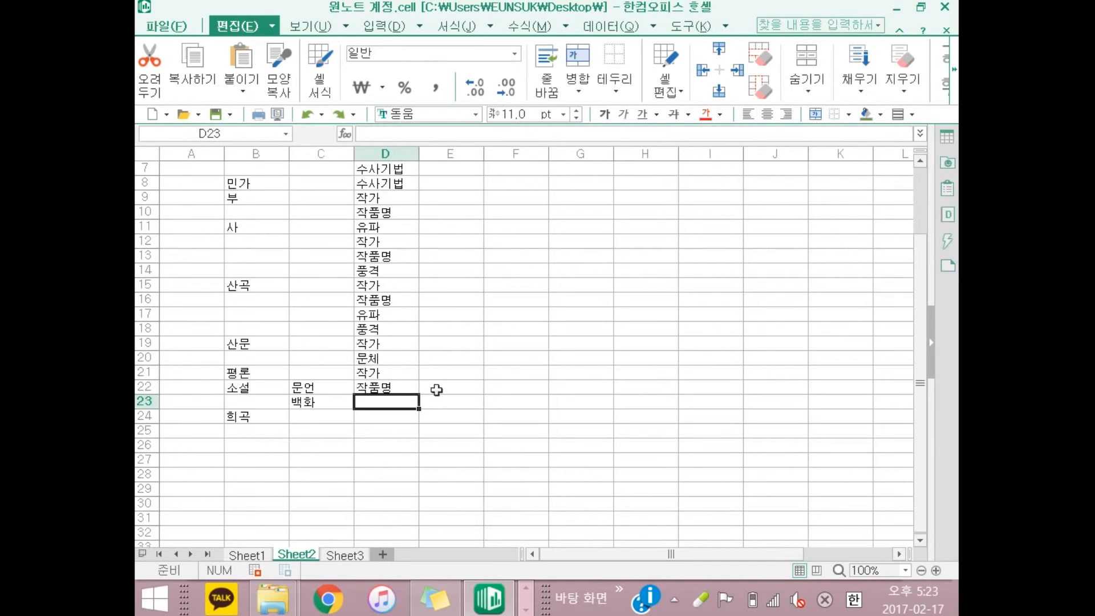
# - Move the block from 평론 to 희곡, including the subtypes 문언 and 백화, down two rows to start at cell B23
pyautogui.moveTo(246, 372); pyautogui.dragTo(310, 416)
pyautogui.hotkey('ctrl', 'c')
pyautogui.click(253, 399)
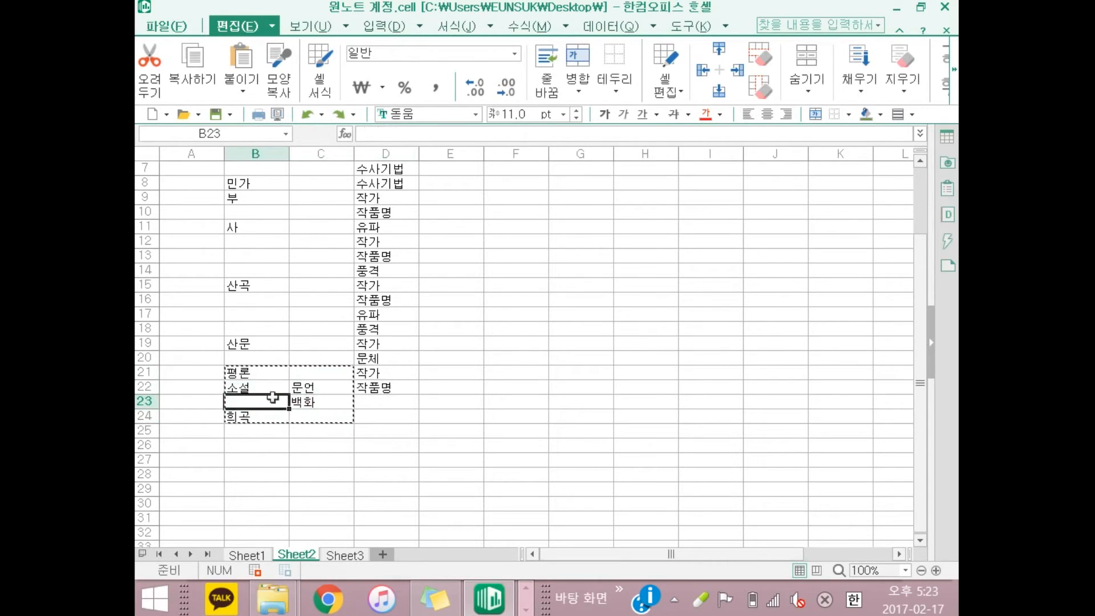
pyautogui.hotkey('ctrl', 'v')
pyautogui.scroll(2, 399, 401)
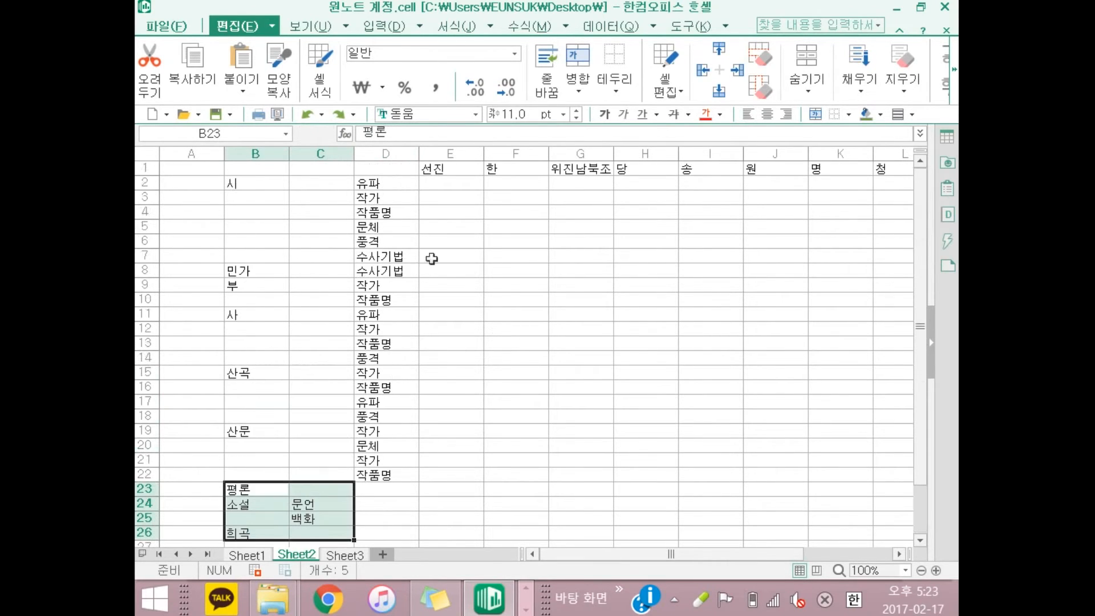
pyautogui.click(467, 182)
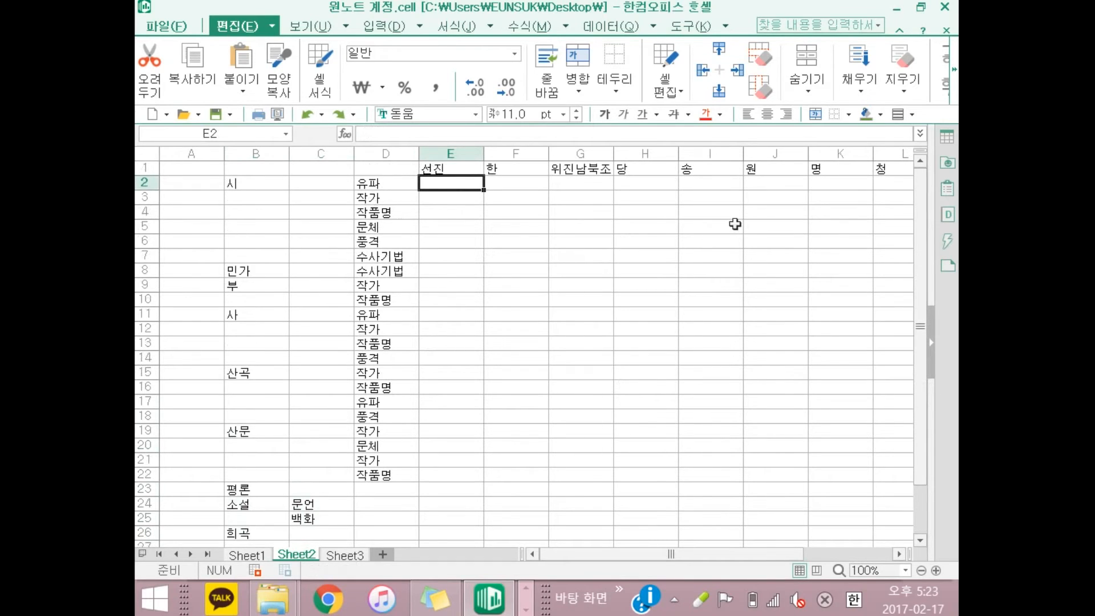
# - Copy the labels 작가 and 작품명 from D21:D22 to D26:D27 beside 희곡
pyautogui.scroll(-1, 353, 455)
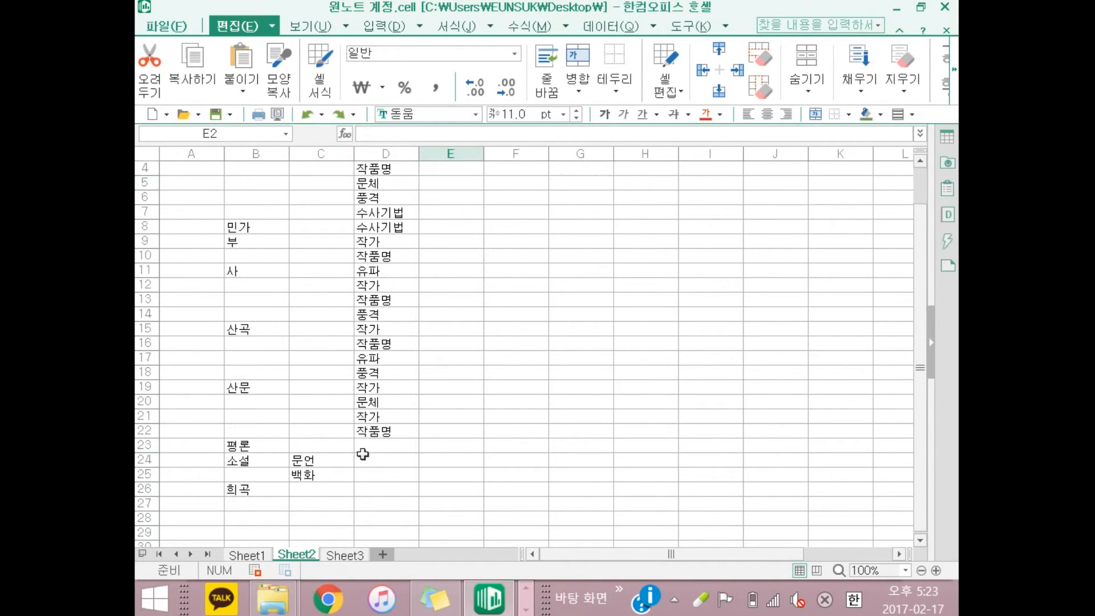
pyautogui.click(371, 490)
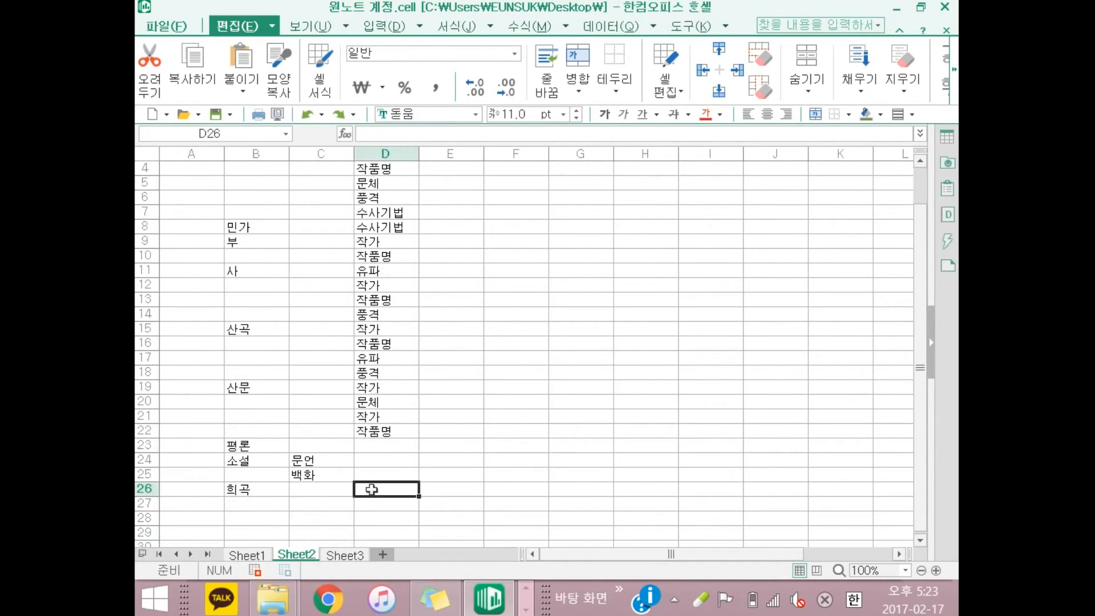
pyautogui.click(382, 425)
pyautogui.moveTo(388, 410); pyautogui.dragTo(419, 425)
pyautogui.hotkey('ctrl', 'c')
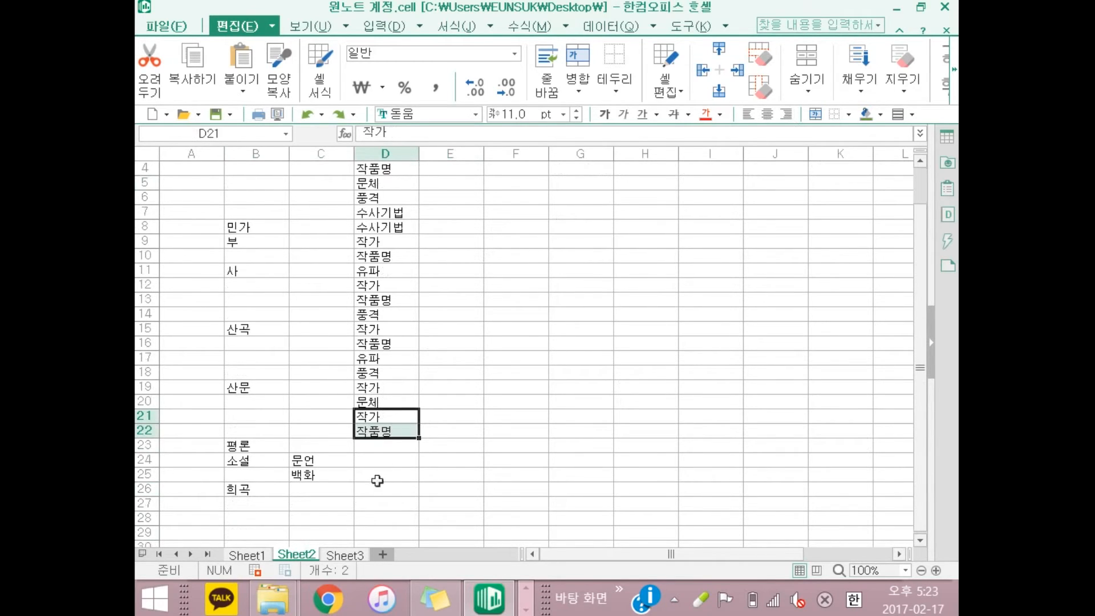
pyautogui.click(378, 489)
pyautogui.hotkey('ctrl', 'v')
# - Enter the label 소재 in D28 as the third category of 희곡
pyautogui.scroll(-1, 451, 459)
pyautogui.click(376, 477)
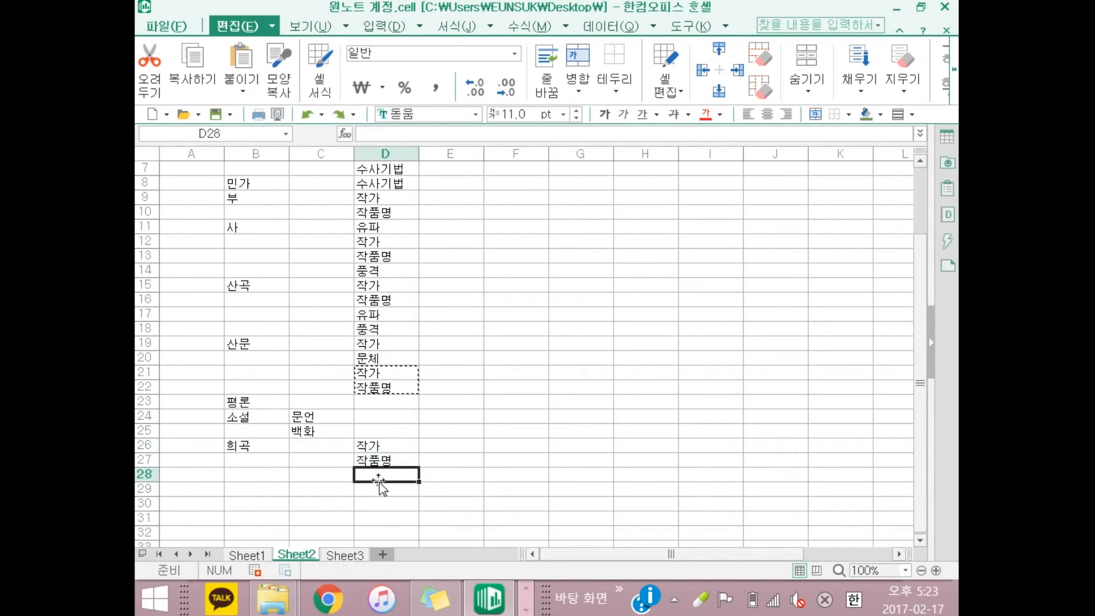
pyautogui.write('소재')
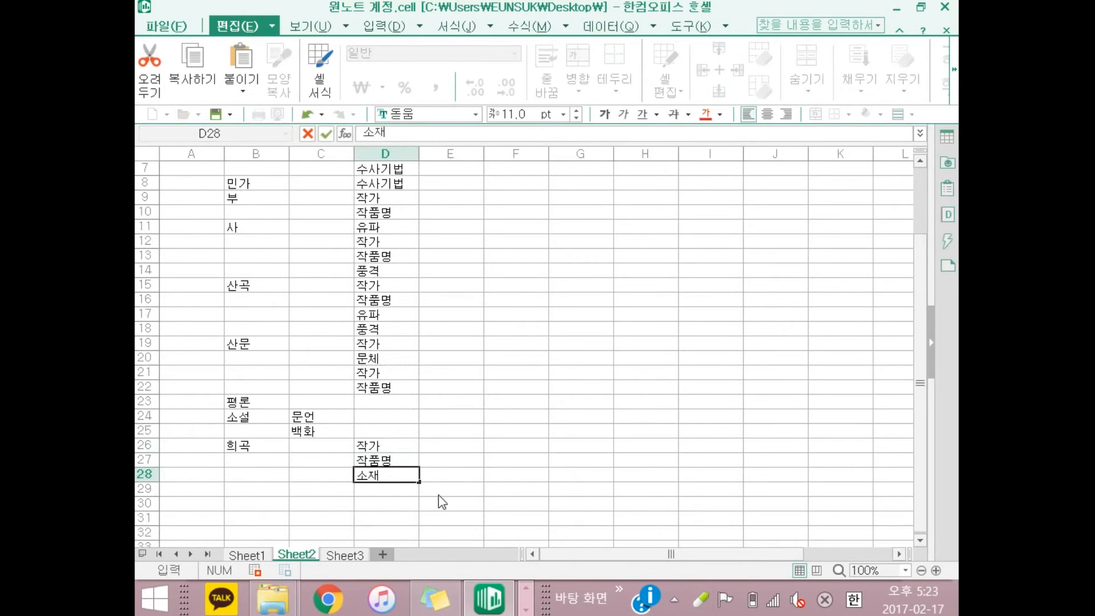
pyautogui.scroll(2, 765, 254)
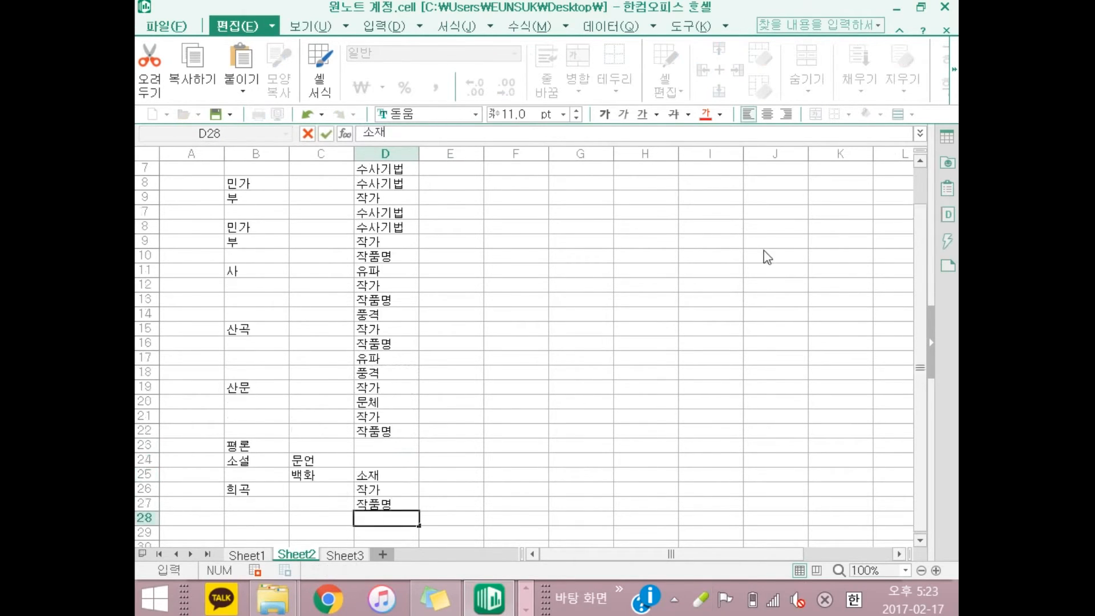
# - Fill in the 희곡 rows of the 원 column with 백박 in J26, 오동우 in J27 and 장한가 in J28
pyautogui.click(787, 147)
pyautogui.scroll(-3, 782, 254)
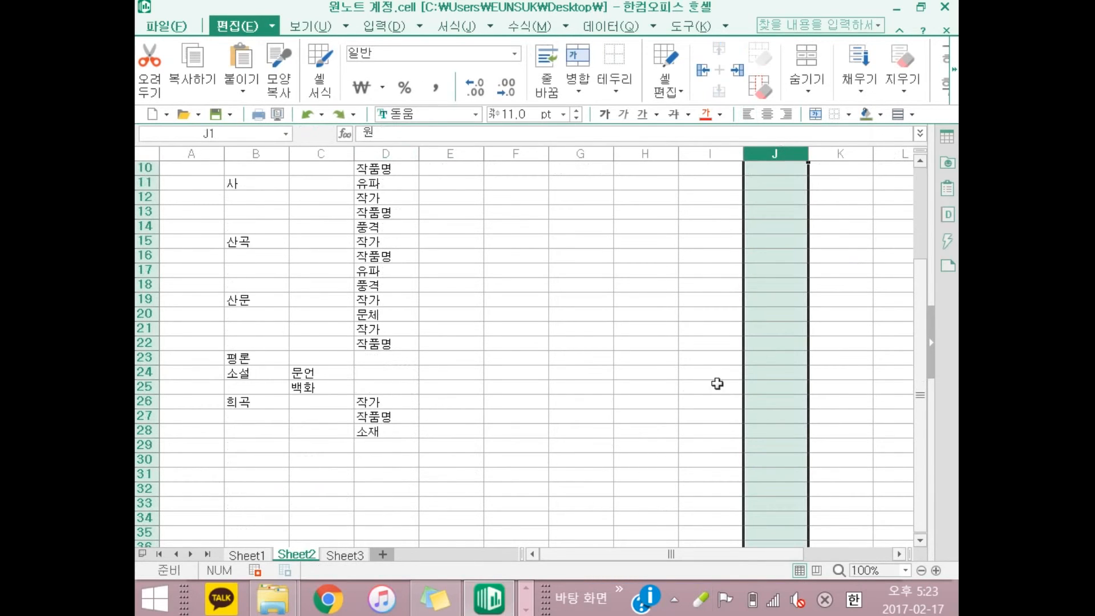
pyautogui.click(767, 406)
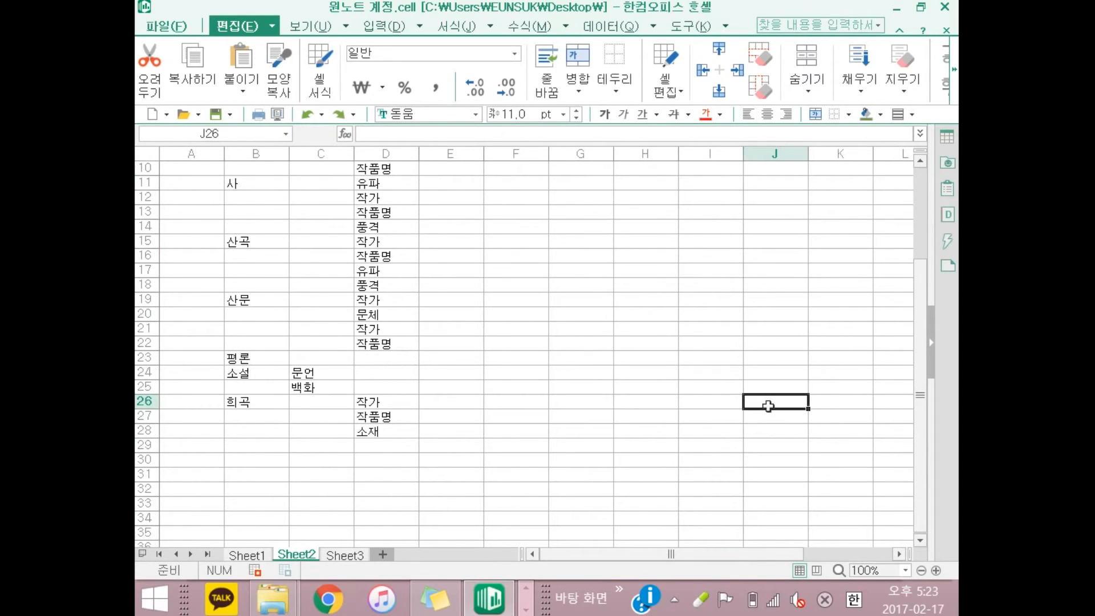
pyautogui.write('ㅇ')
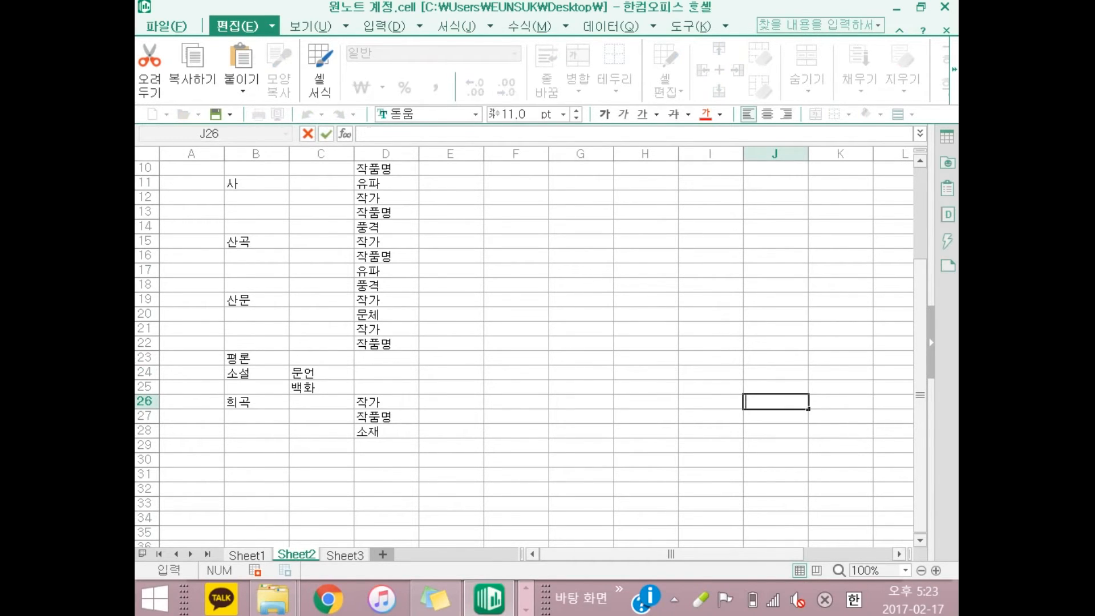
pyautogui.write('백박')
pyautogui.press('Return')
pyautogui.write('오동')
pyautogui.press('Return')
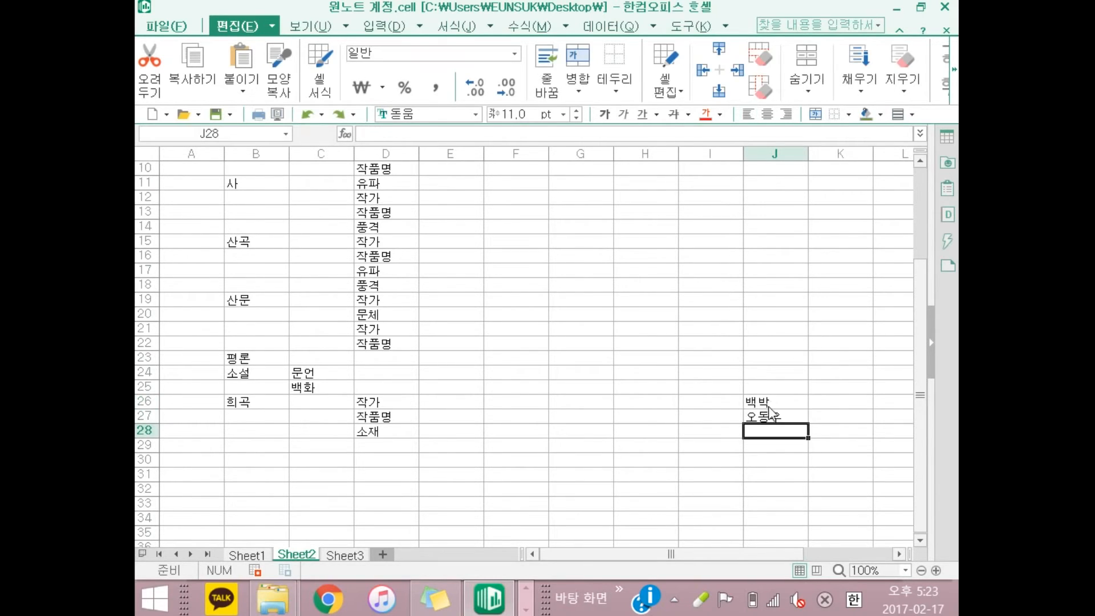
pyautogui.write('장한가')
pyautogui.press('Return')
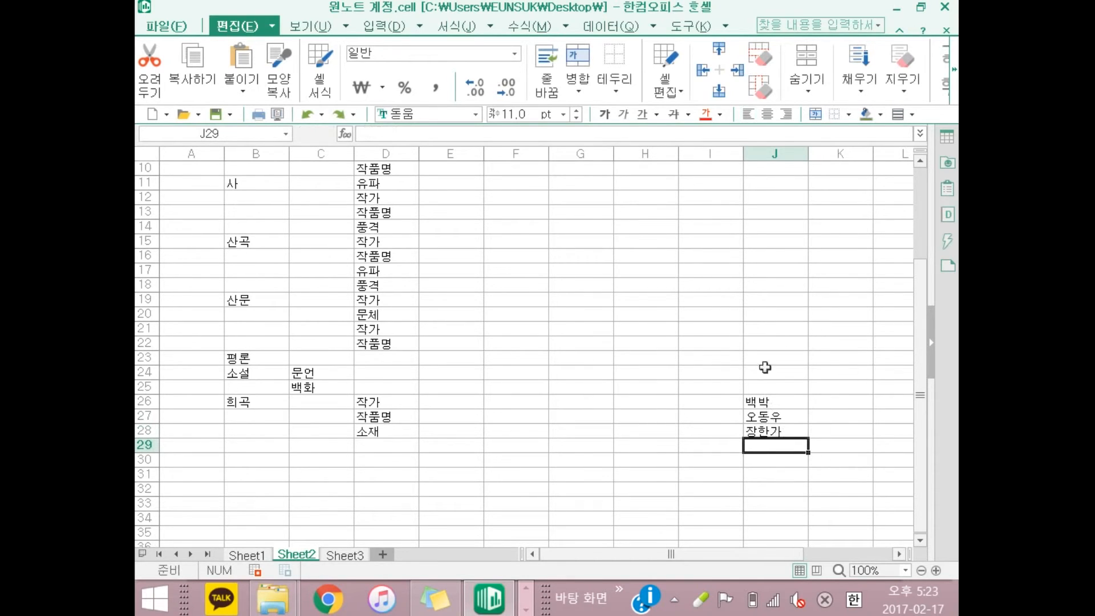
# - Apply borders around every cell of the table range B1:L28 and center its contents horizontally
pyautogui.scroll(3, 860, 165)
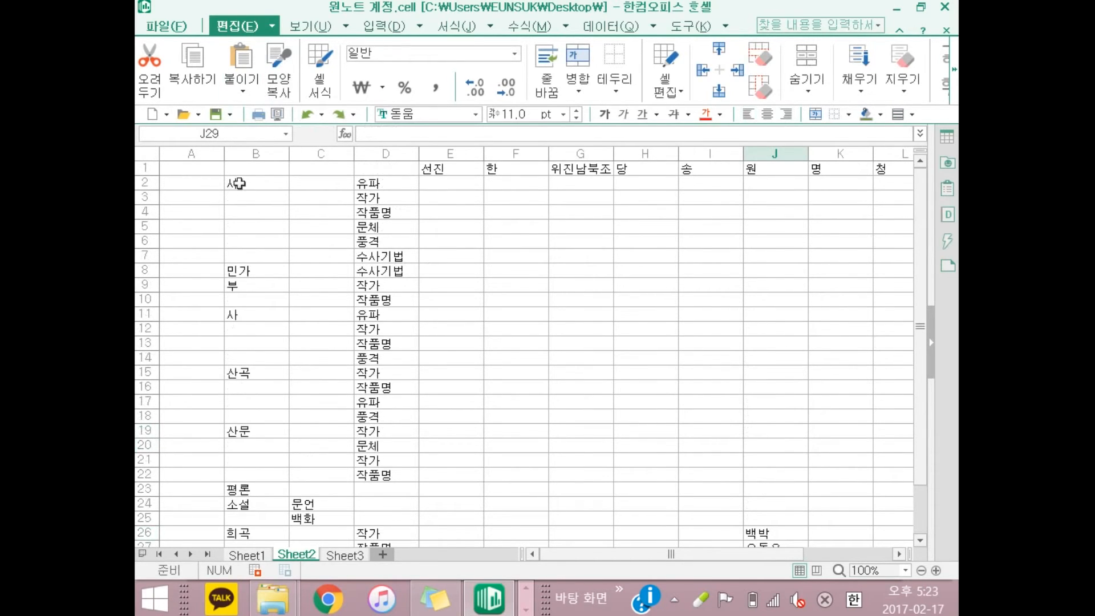
pyautogui.moveTo(242, 167); pyautogui.dragTo(860, 437)
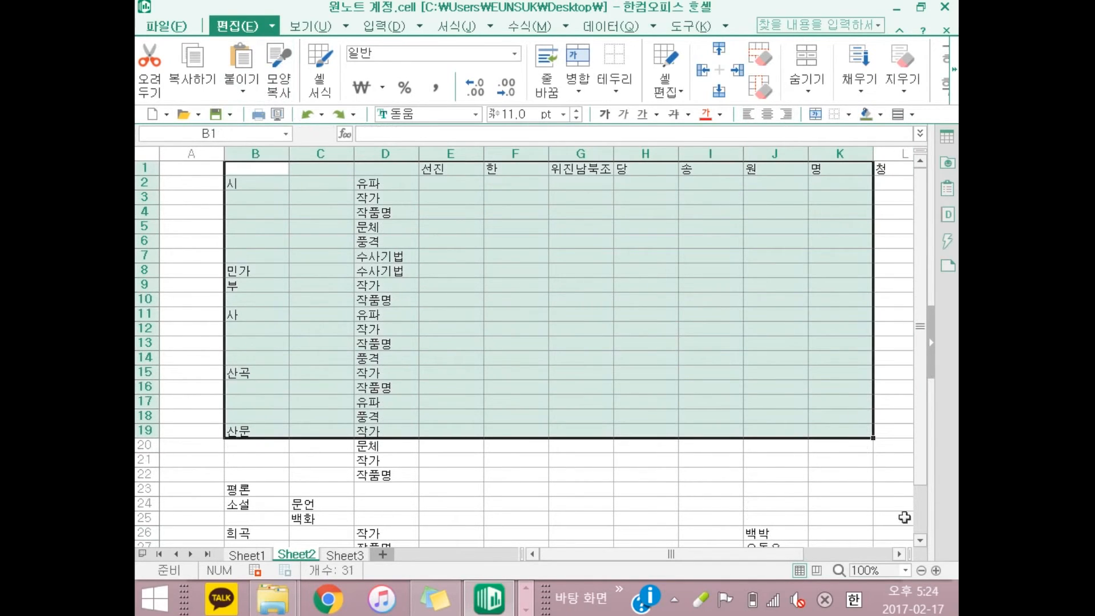
pyautogui.click(920, 570)
pyautogui.click(920, 569)
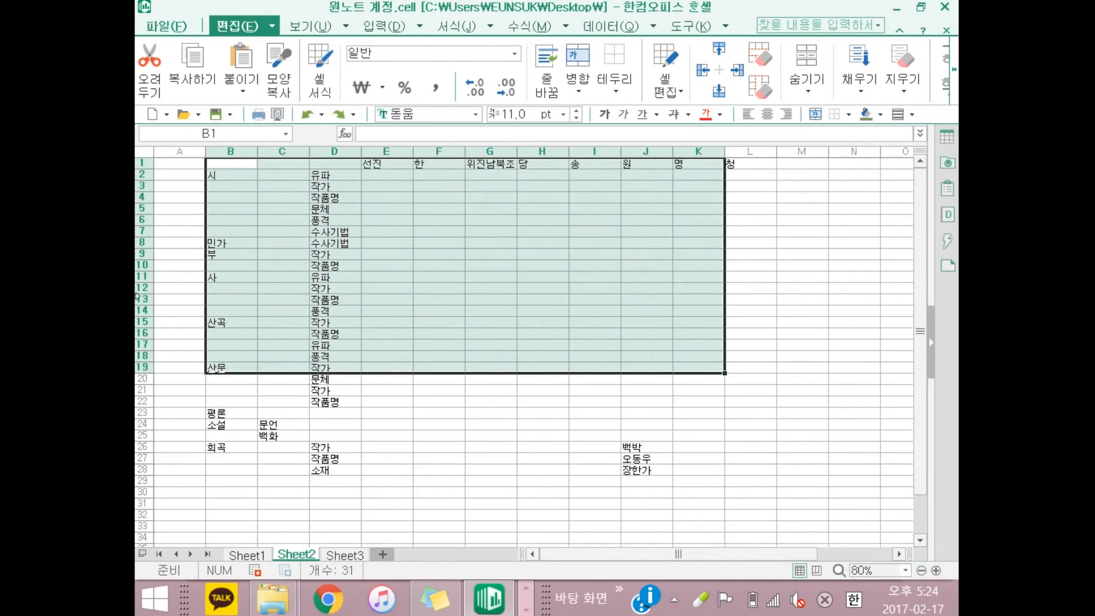
pyautogui.moveTo(215, 165); pyautogui.dragTo(731, 471)
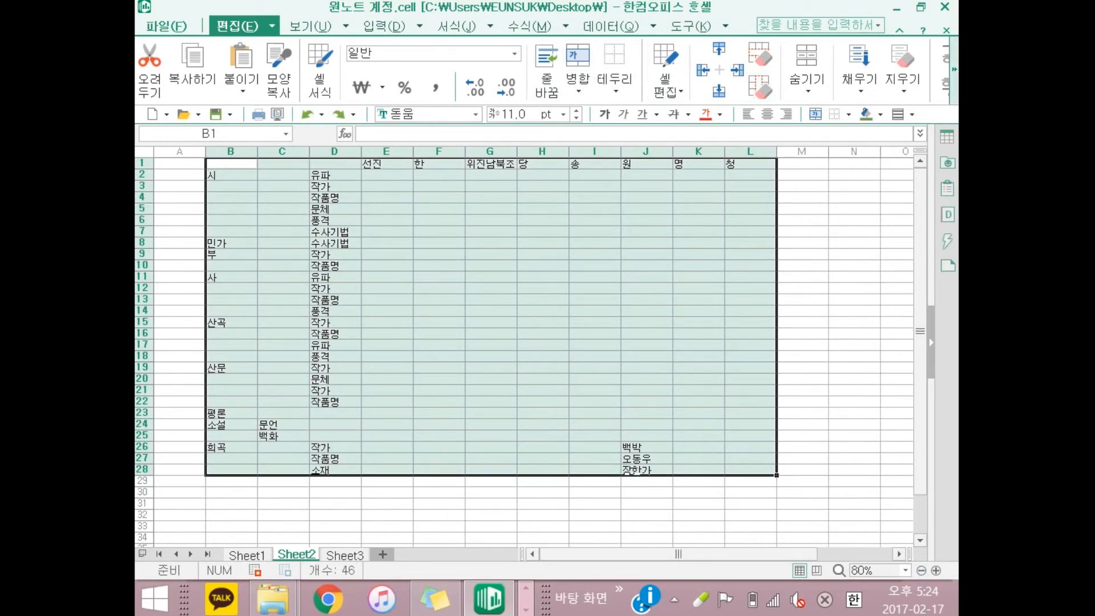
pyautogui.click(849, 115)
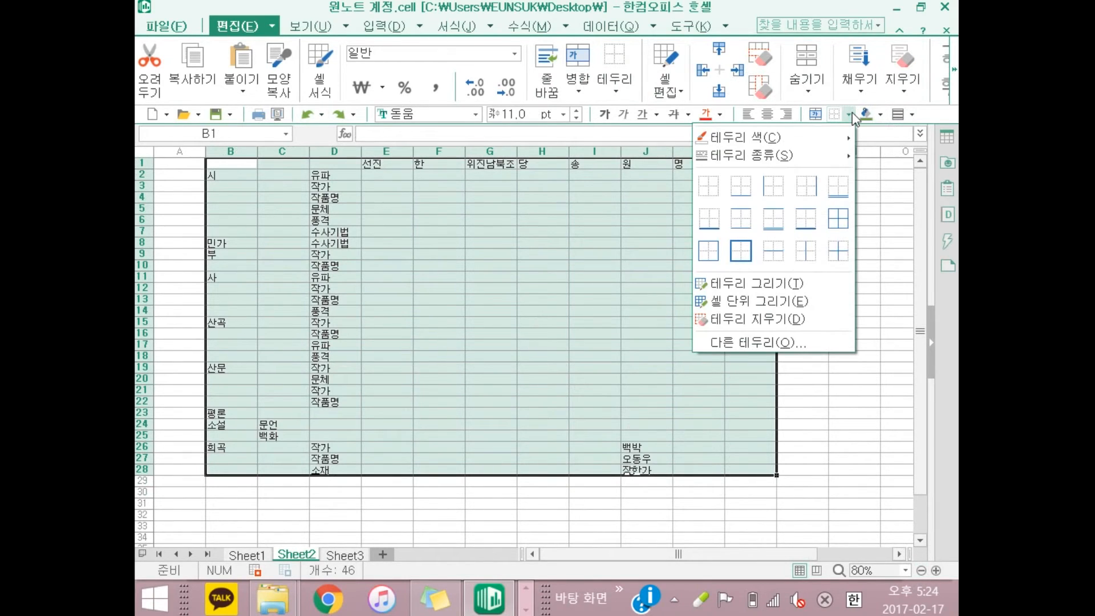
pyautogui.click(841, 221)
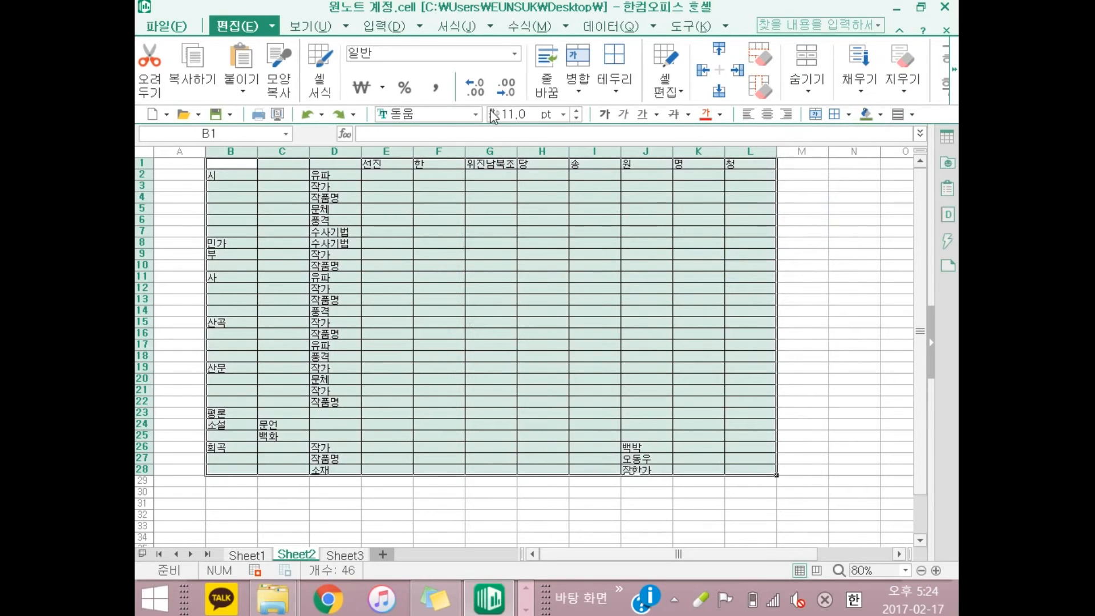
pyautogui.click(770, 114)
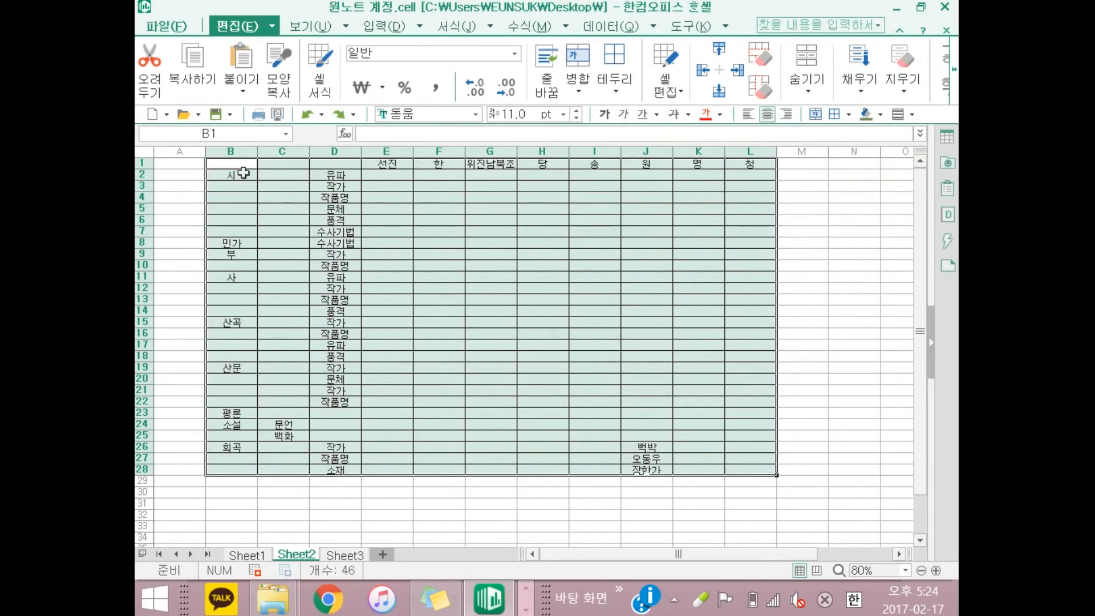
# - Merge cells B2:C7 for the genre 시 and B8:C8 for the genre 민가
pyautogui.moveTo(244, 173); pyautogui.dragTo(272, 233)
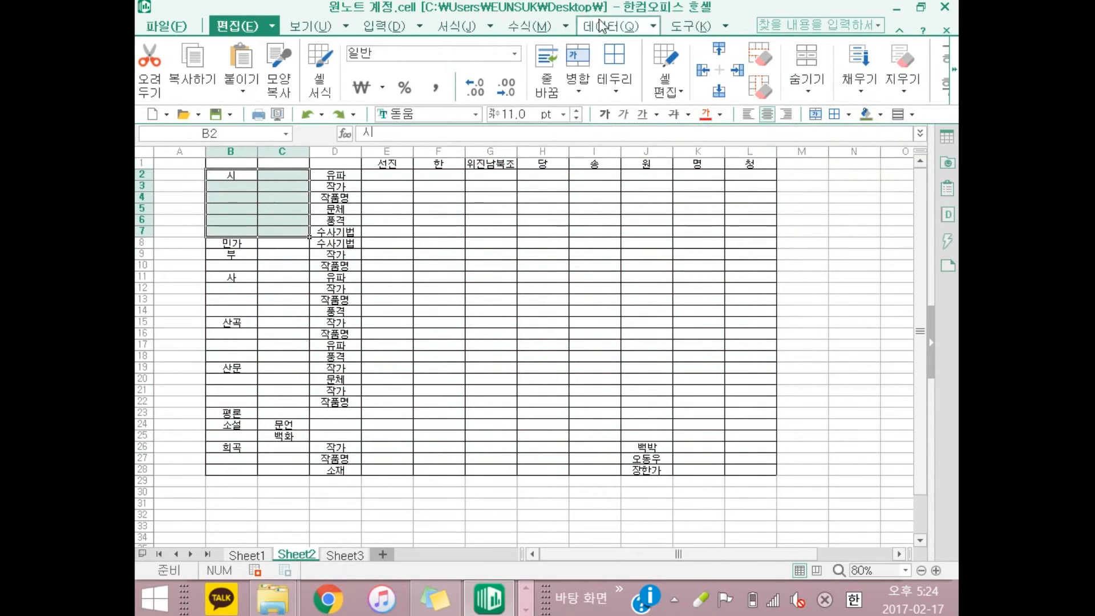
pyautogui.click(850, 114)
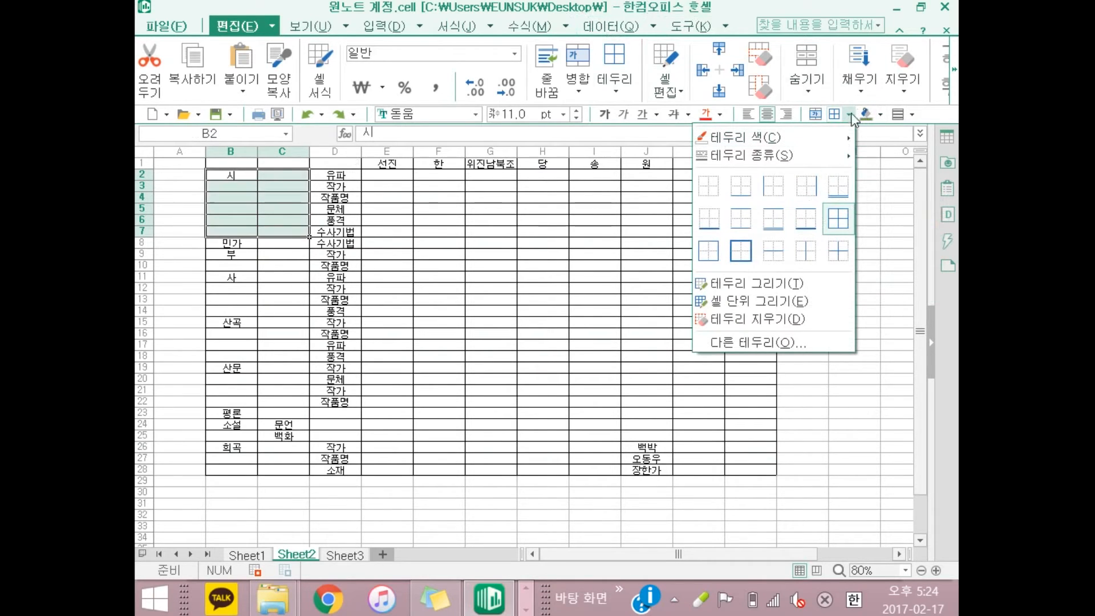
pyautogui.click(817, 119)
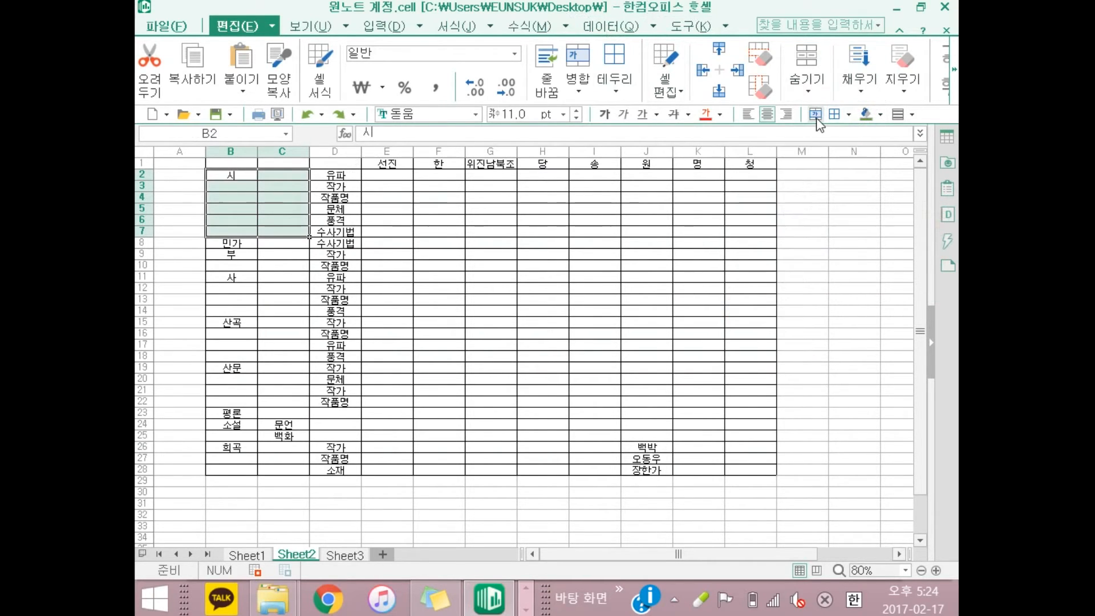
pyautogui.click(816, 118)
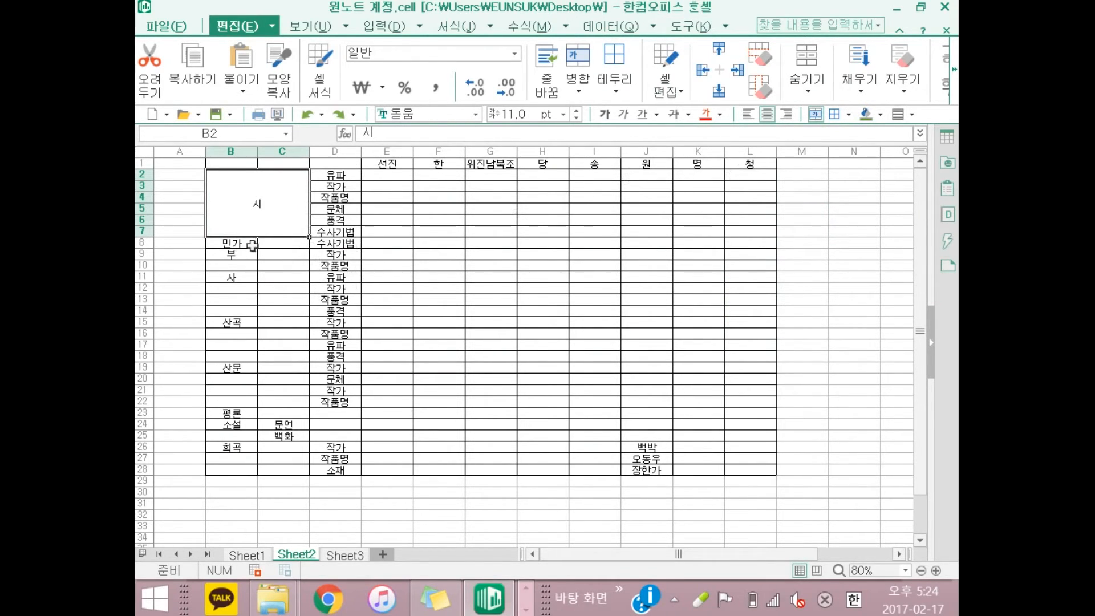
pyautogui.moveTo(251, 242); pyautogui.dragTo(285, 243)
pyautogui.click(816, 114)
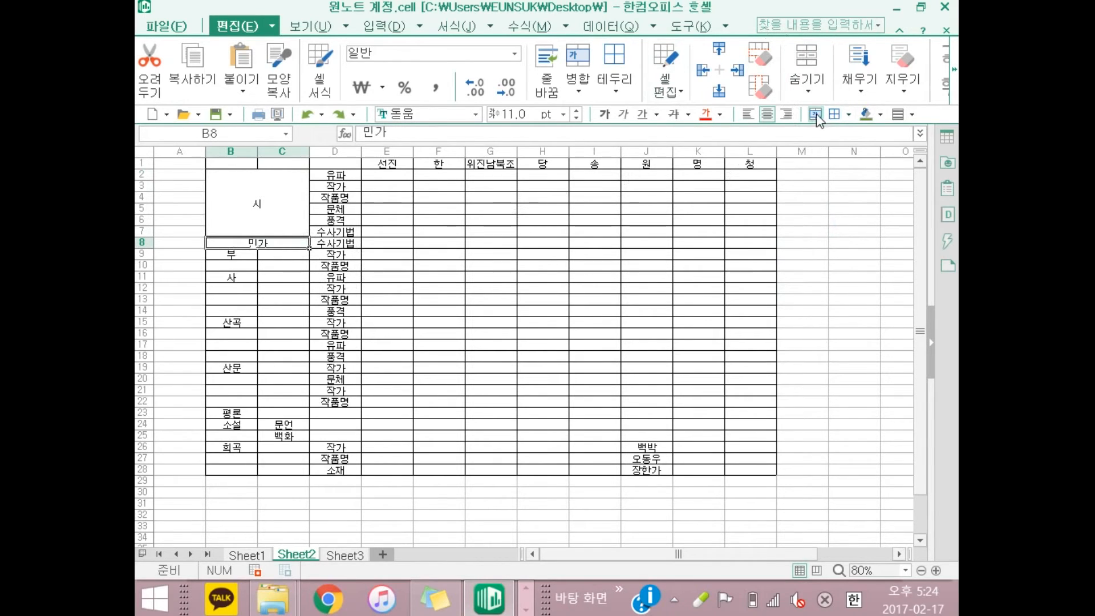
# - Merge cells B9:C10 for the genre 부 and B11:C14 for the genre 사
pyautogui.moveTo(234, 251); pyautogui.dragTo(277, 267)
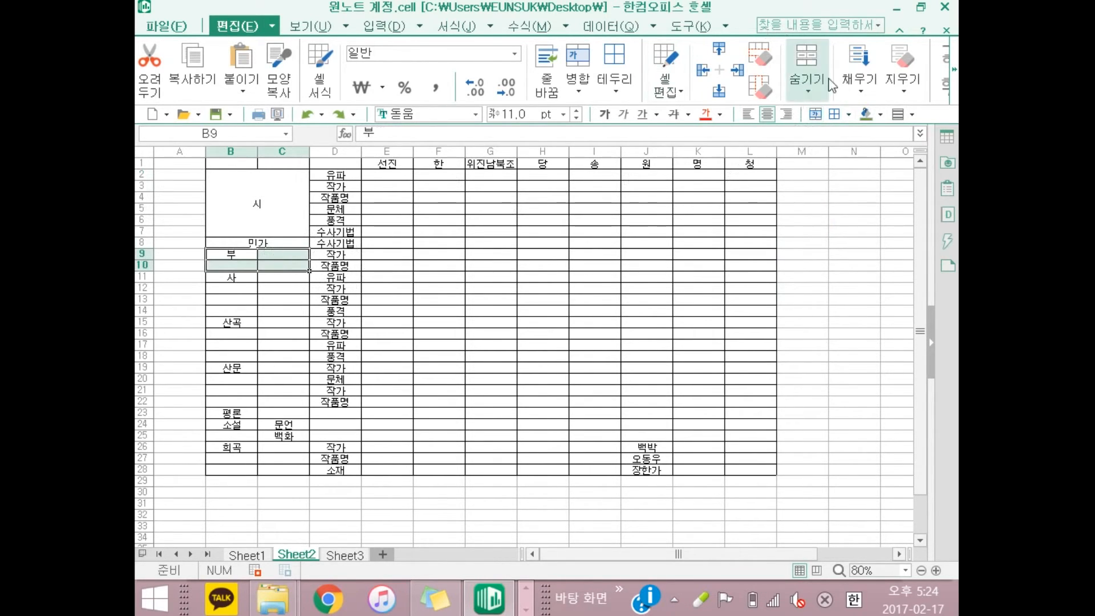
pyautogui.click(816, 114)
pyautogui.moveTo(241, 282); pyautogui.dragTo(285, 312)
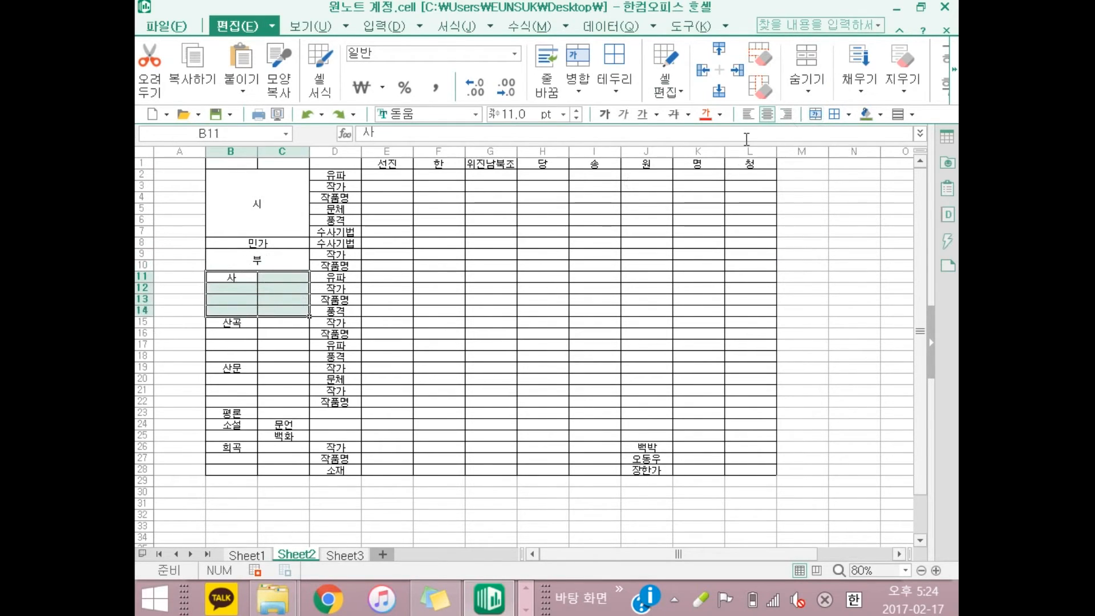
pyautogui.click(816, 115)
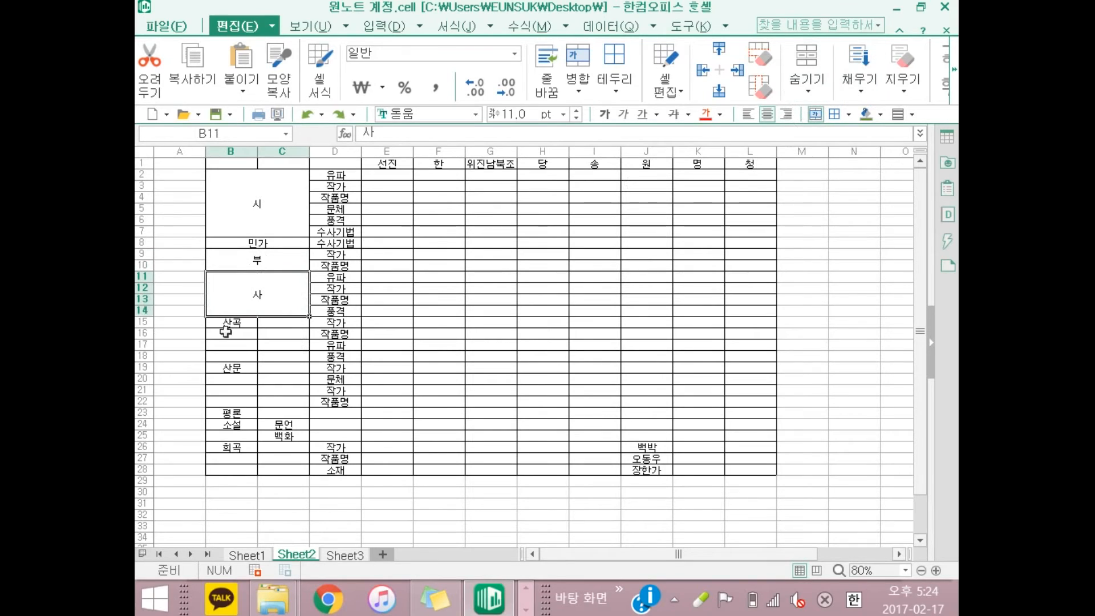
# - Merge cells B15:C18 for the genre 산곡
pyautogui.moveTo(221, 326); pyautogui.dragTo(263, 355)
pyautogui.rightClick(265, 346)
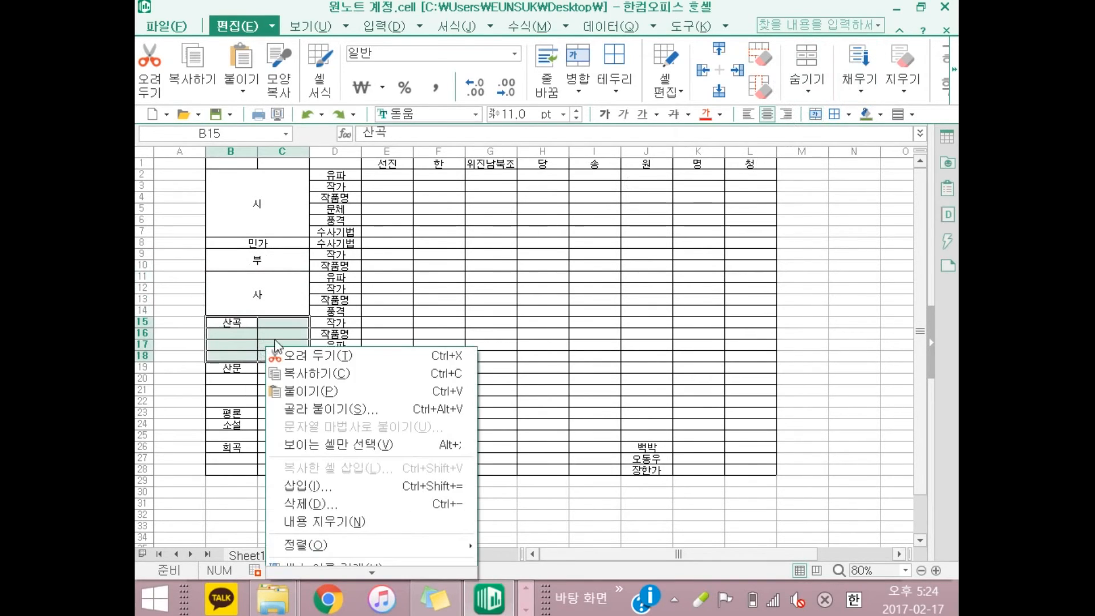
pyautogui.moveTo(402, 570)
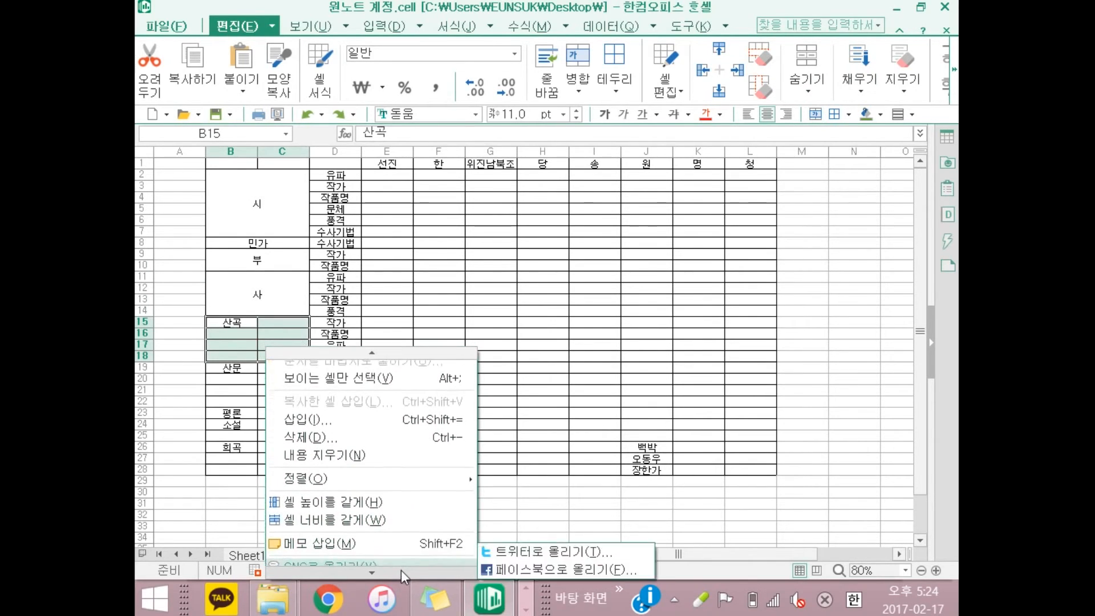
pyautogui.click(399, 575)
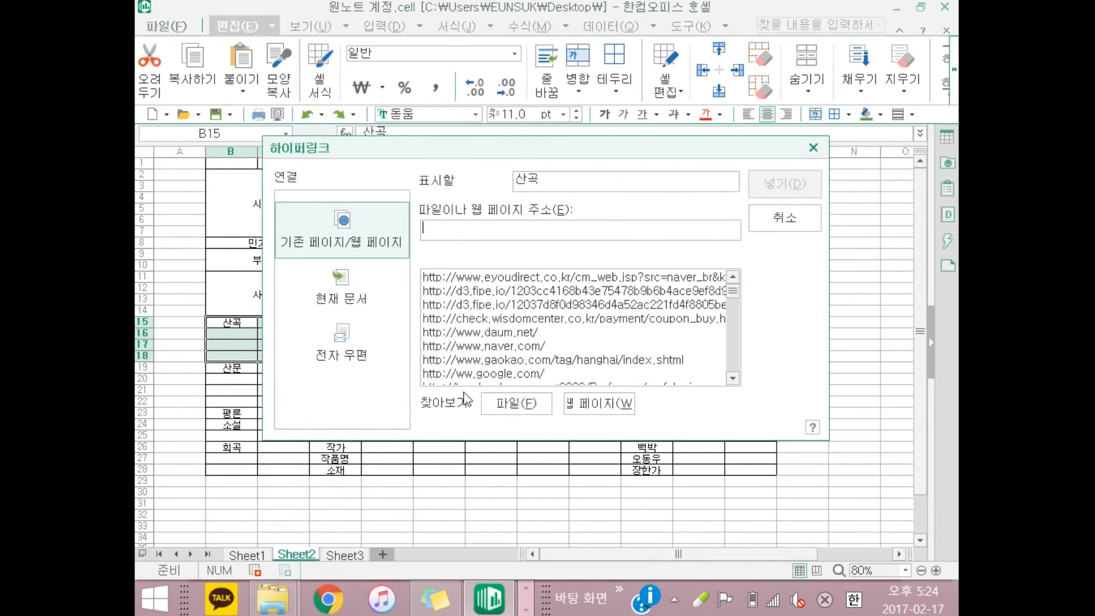
pyautogui.click(785, 218)
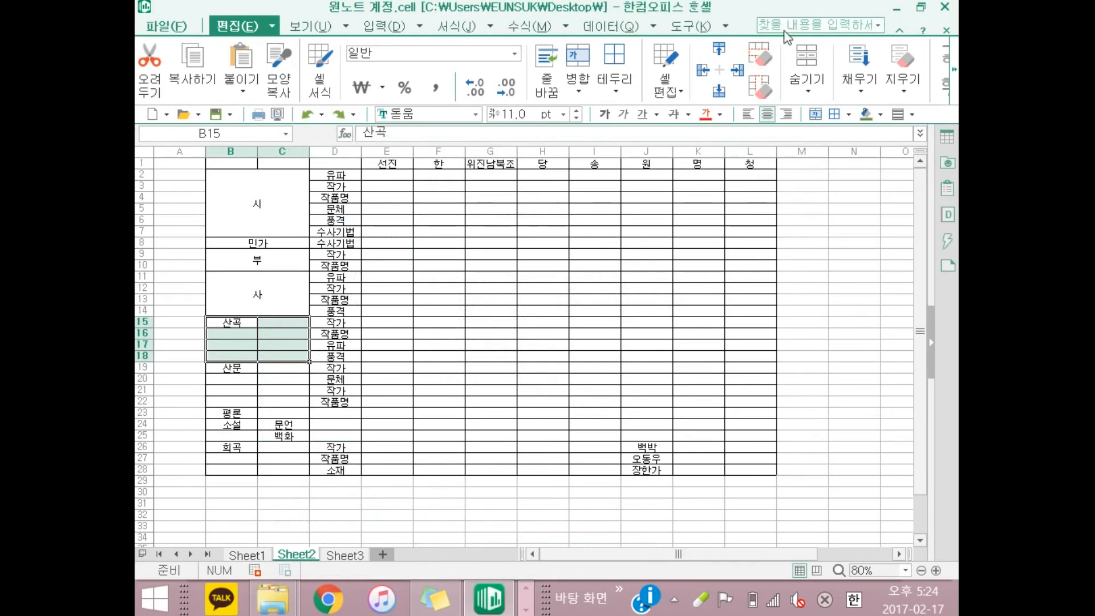
pyautogui.click(816, 114)
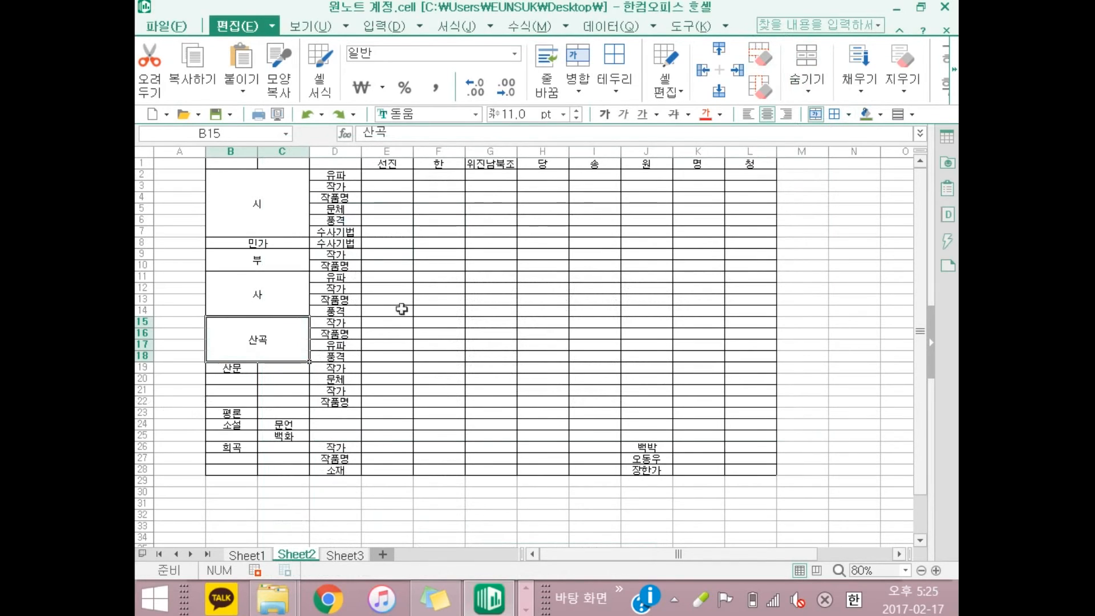
# - Merge cells B19:C22 for the genre 산문 and B24:B25 for the genre 소설
pyautogui.moveTo(234, 370); pyautogui.dragTo(276, 399)
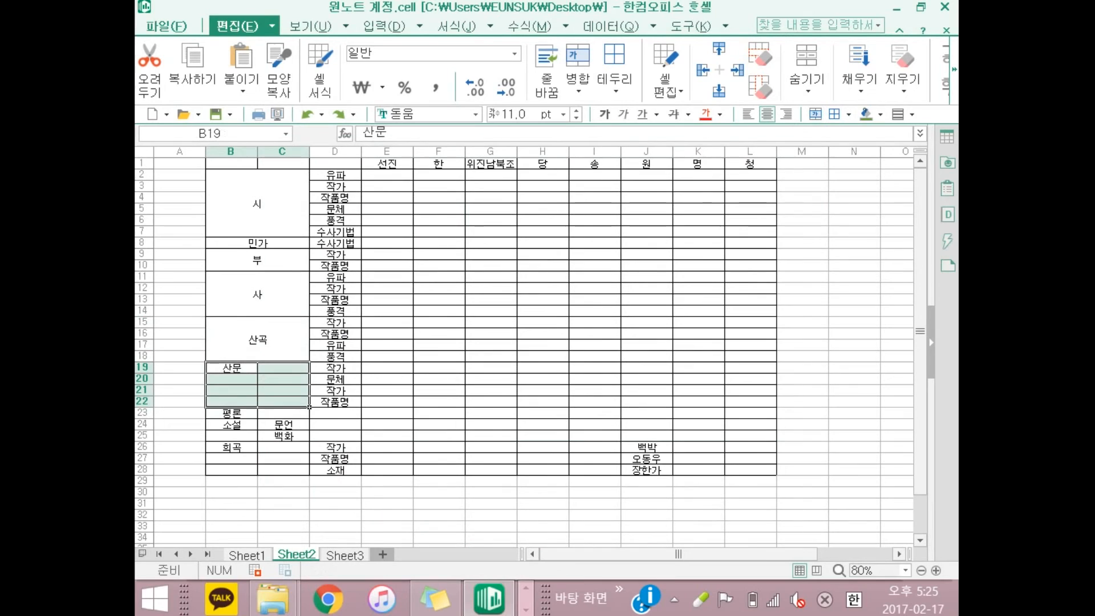
pyautogui.click(816, 114)
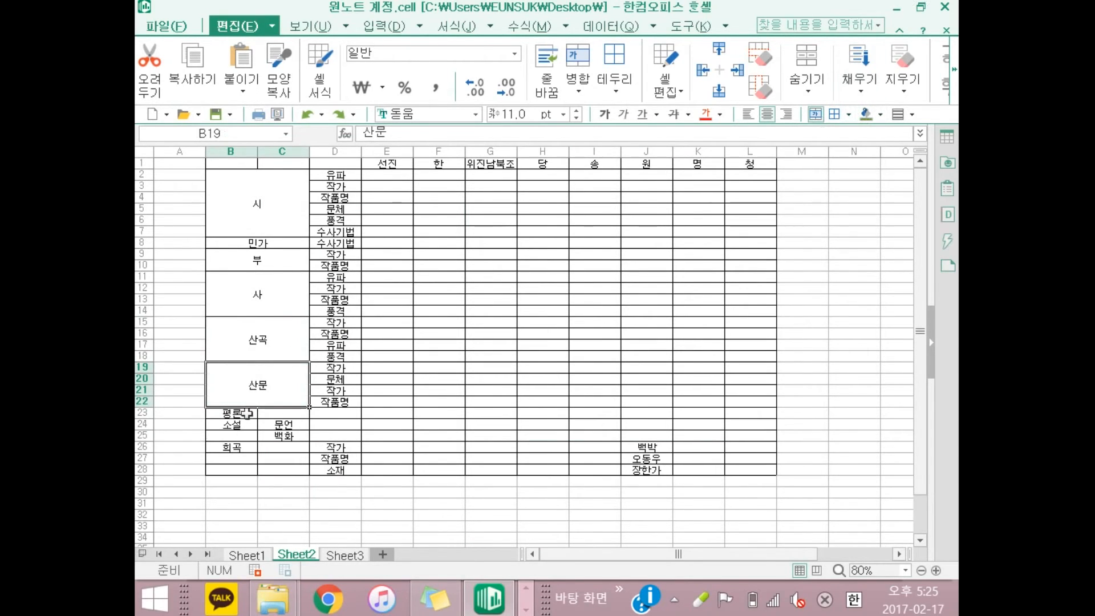
pyautogui.moveTo(241, 427); pyautogui.dragTo(240, 437)
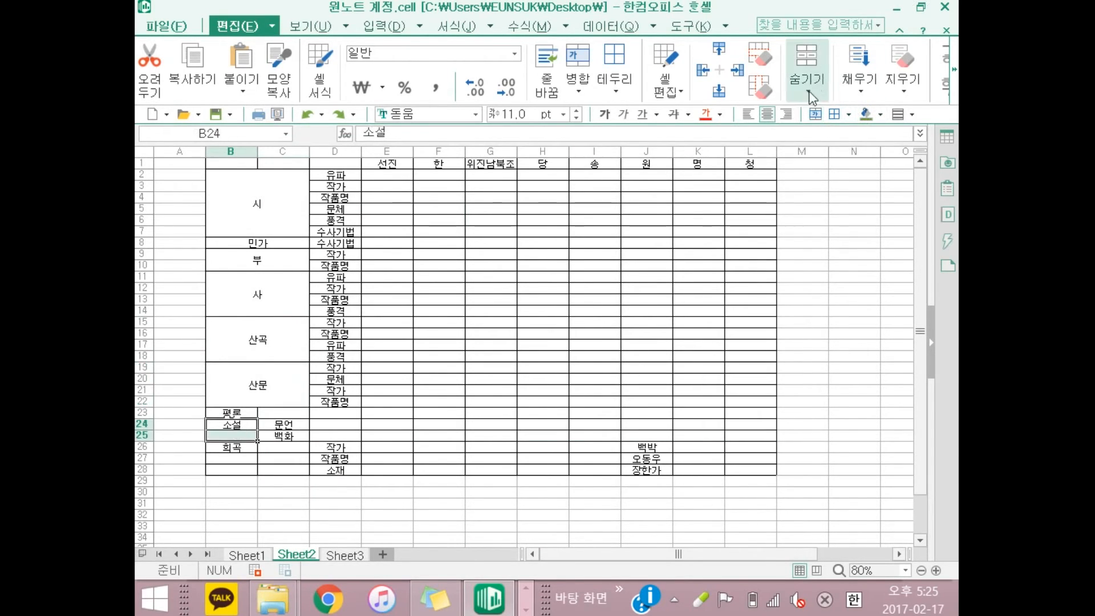
pyautogui.click(815, 114)
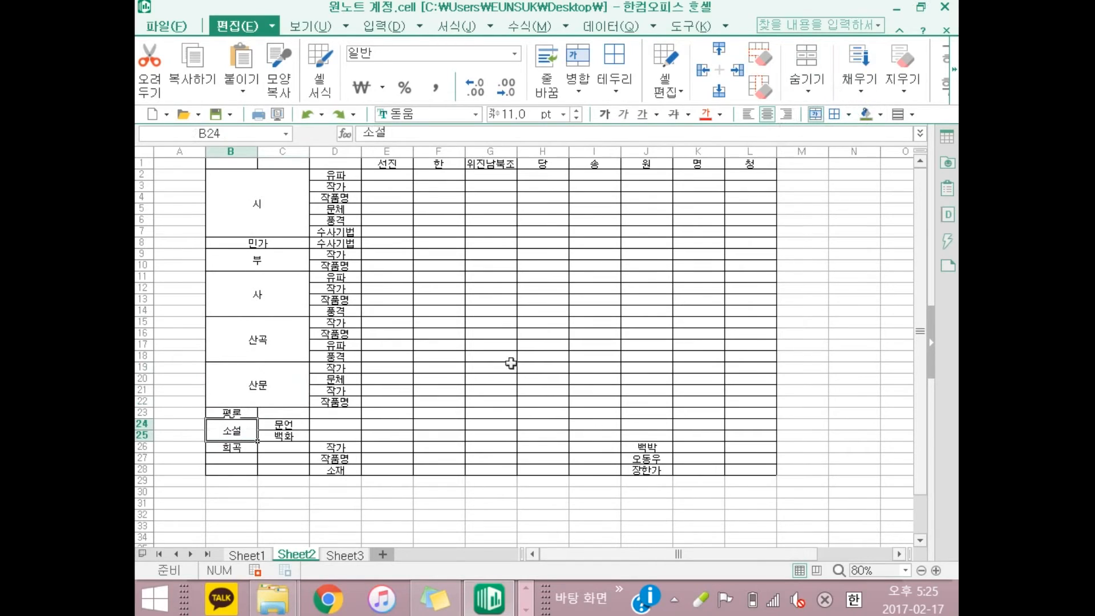
# - Enter the 희곡 subgenres 잡극 in cell C26 and 전기 in cell C29
pyautogui.click(288, 447)
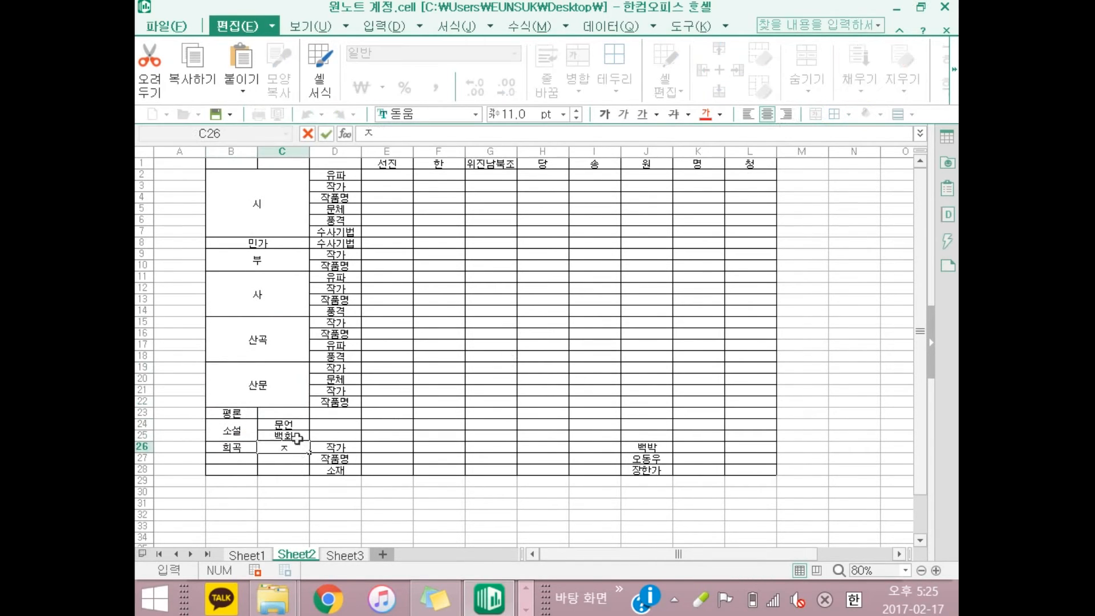
pyautogui.write('잡극')
pyautogui.press('Return')
pyautogui.press('Return')
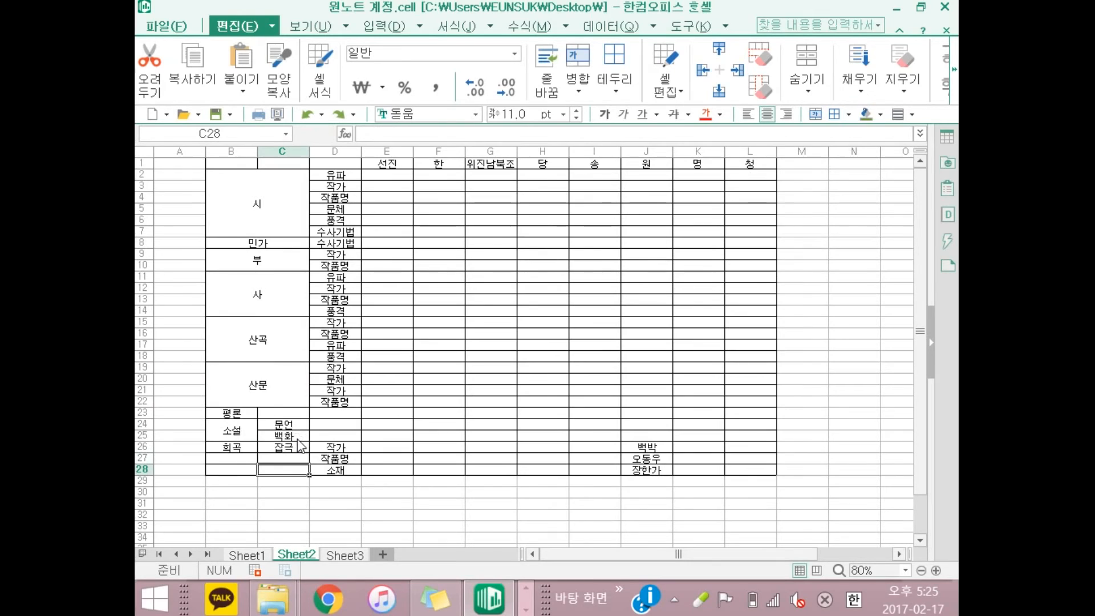
pyautogui.press('Return')
pyautogui.write('저')
pyautogui.write('기')
pyautogui.press('Return')
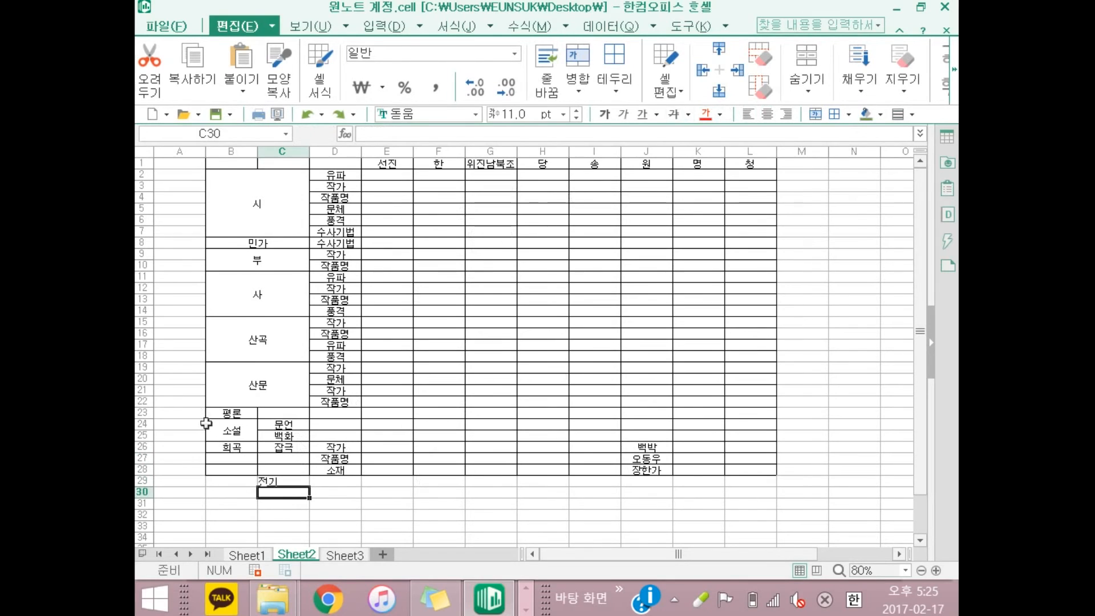
# - Move the 산문 rows 19 to 22 up by cutting them and inserting them above the 민가 row
pyautogui.moveTo(142, 372); pyautogui.dragTo(145, 397)
pyautogui.hotkey('ctrl', 'z')
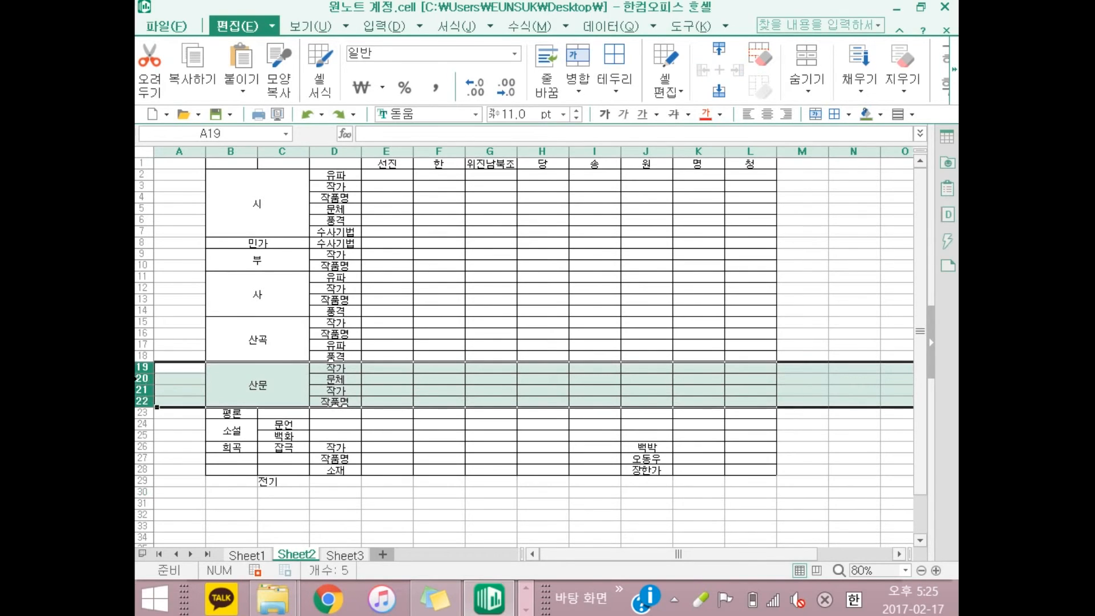
pyautogui.rightClick(139, 378)
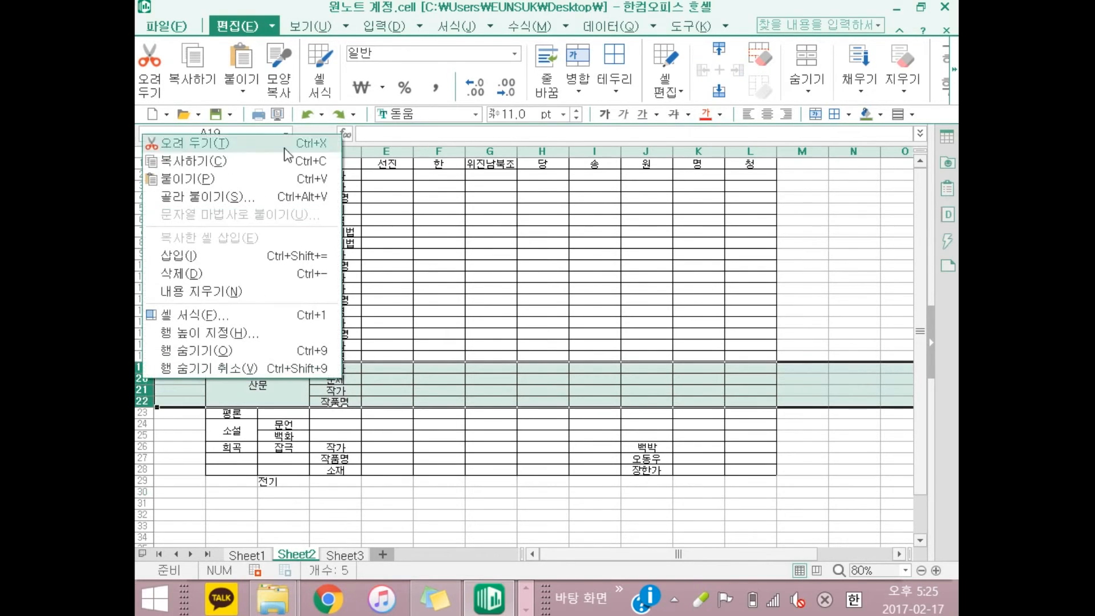
pyautogui.click(253, 144)
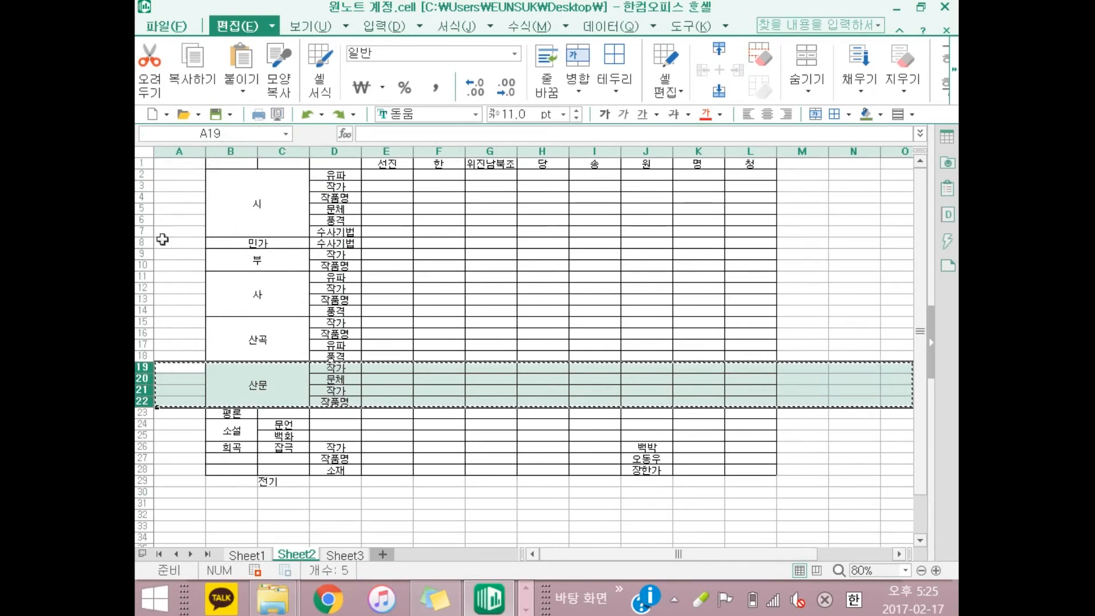
pyautogui.click(139, 244)
pyautogui.rightClick(139, 244)
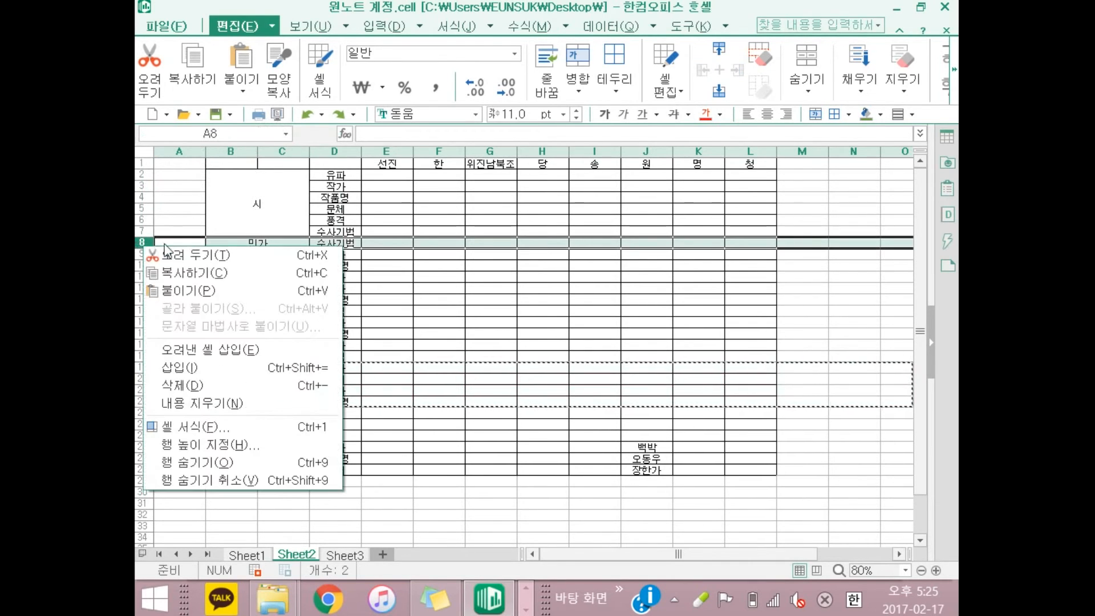
pyautogui.click(205, 346)
pyautogui.click(710, 368)
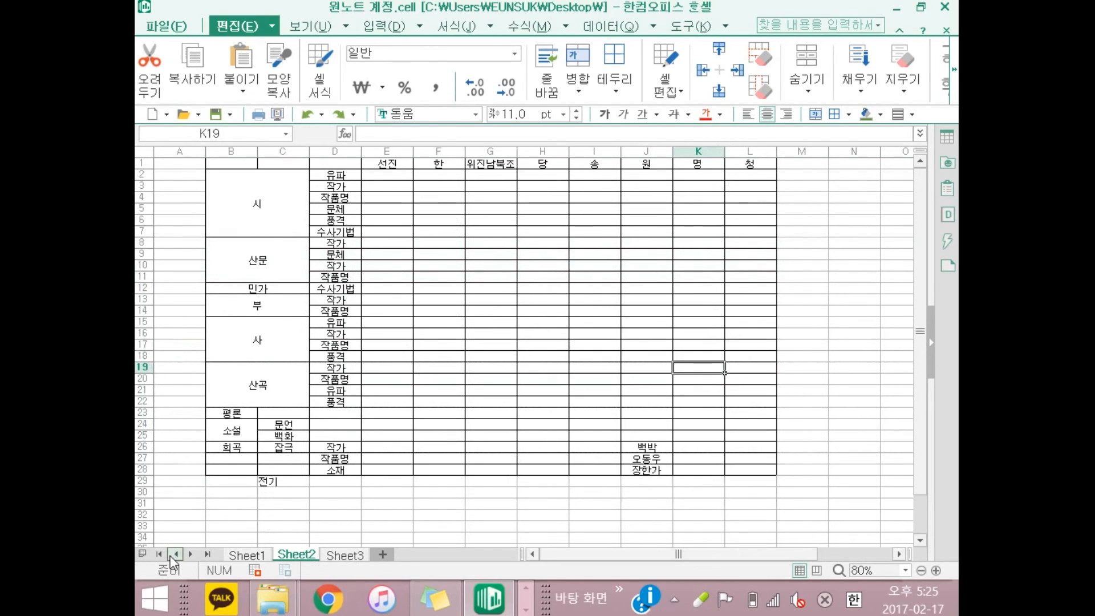
# - Insert a blank row above the period header row and hide the sheet's gridlines
pyautogui.rightClick(141, 162)
pyautogui.click(197, 283)
pyautogui.click(649, 246)
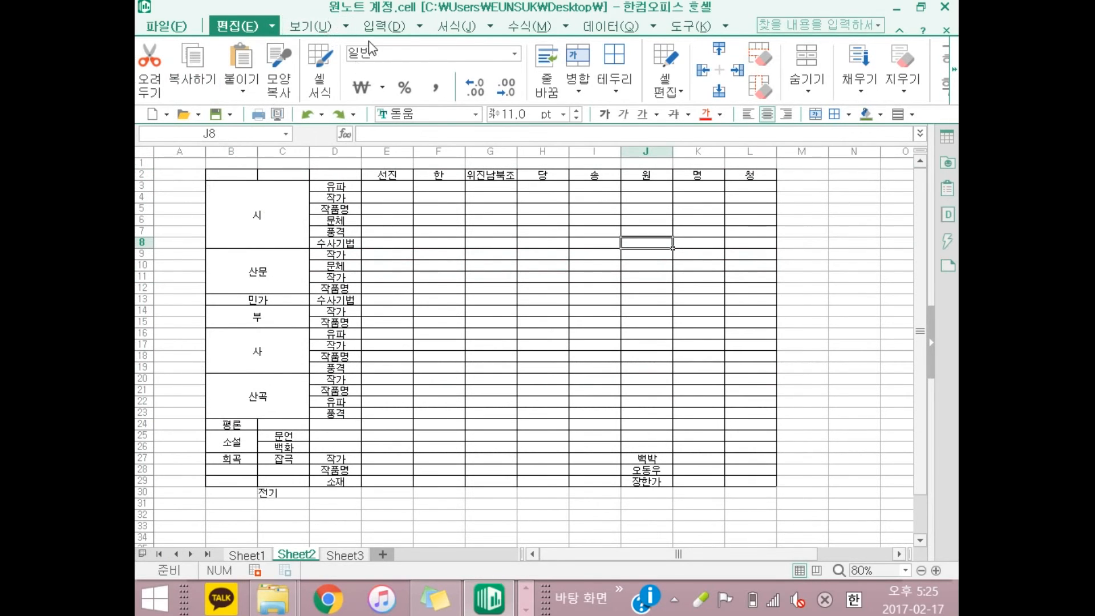
pyautogui.click(290, 31)
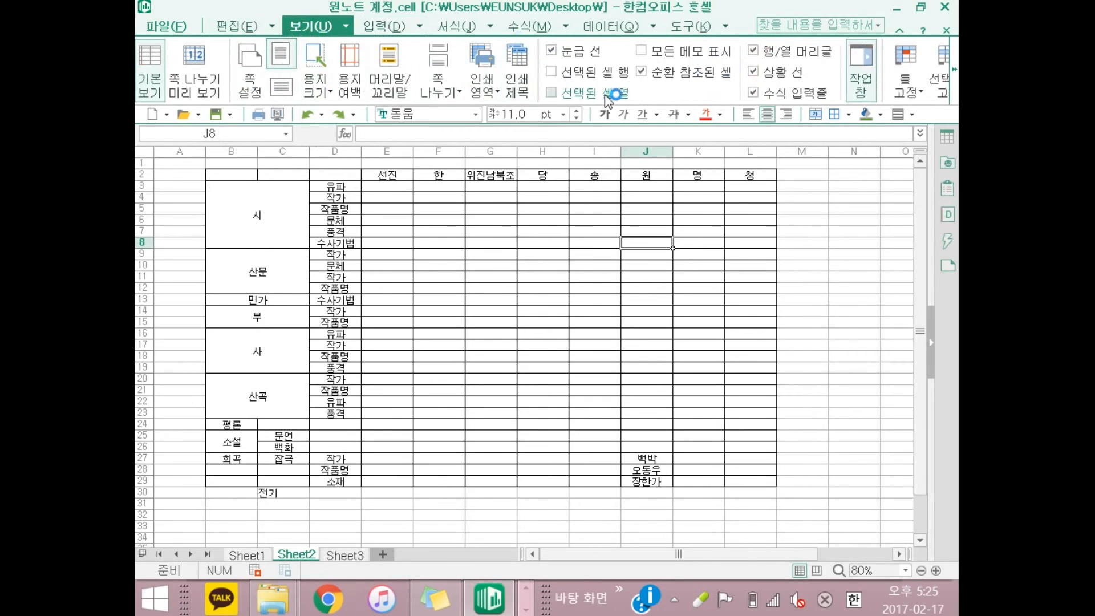
pyautogui.click(551, 51)
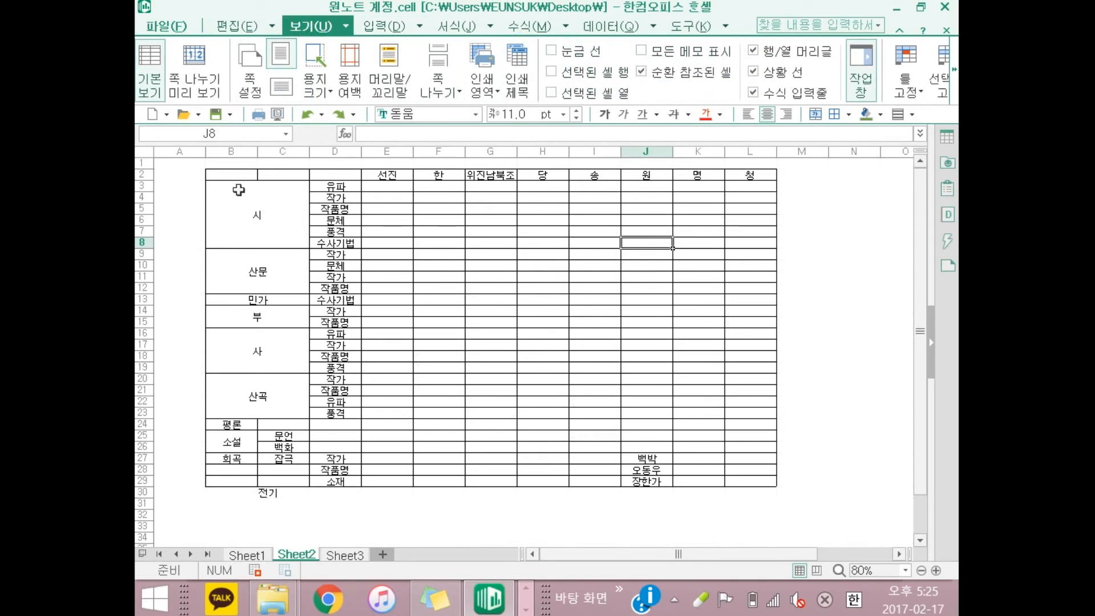
# - Format the table range B2:L29 in bold 13 pt text with the font SJ깊은물빛
pyautogui.moveTo(238, 190)
pyautogui.mouseDown()
pyautogui.moveTo(708, 207)
pyautogui.moveTo(716, 482)
pyautogui.moveTo(751, 473)
pyautogui.moveTo(748, 497)
pyautogui.moveTo(758, 484)
pyautogui.mouseUp()
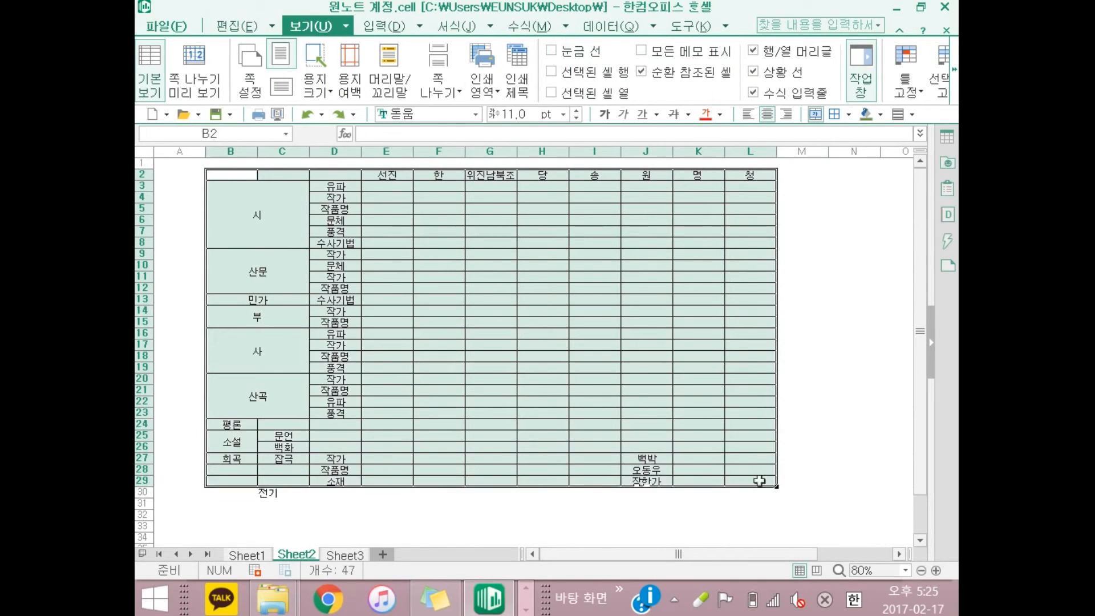
pyautogui.click(576, 110)
pyautogui.click(576, 111)
pyautogui.click(476, 114)
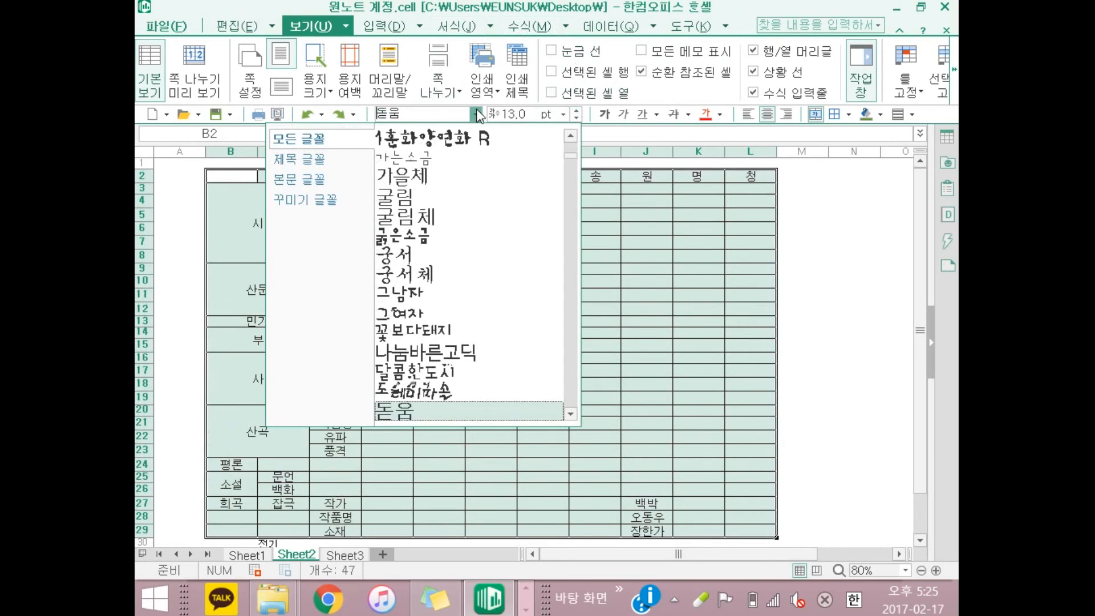
pyautogui.scroll(6, 482, 211)
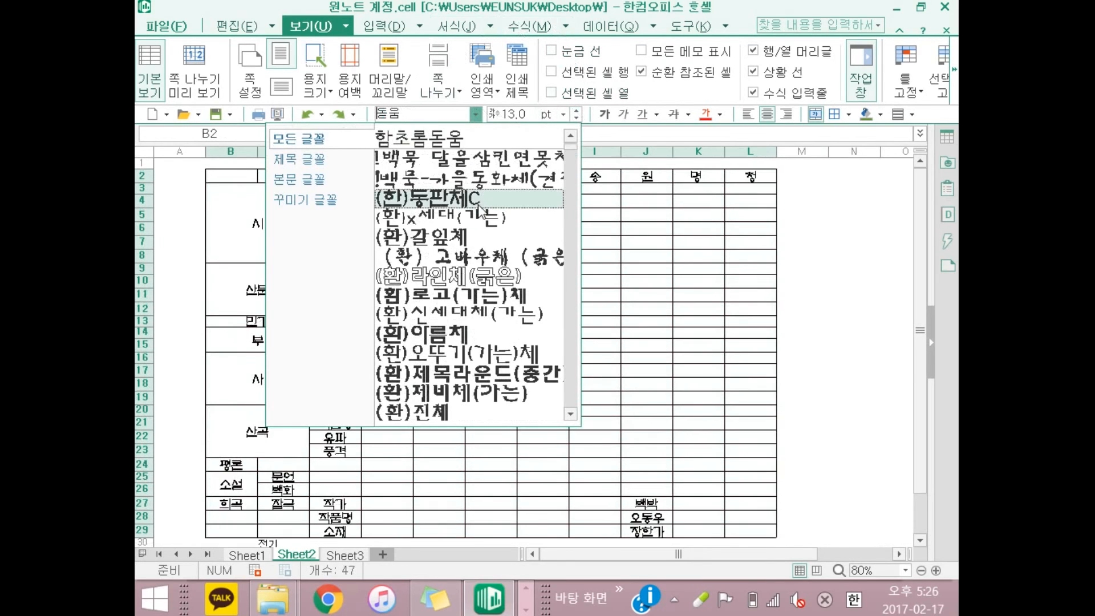
pyautogui.scroll(2, 482, 211)
pyautogui.click(496, 164)
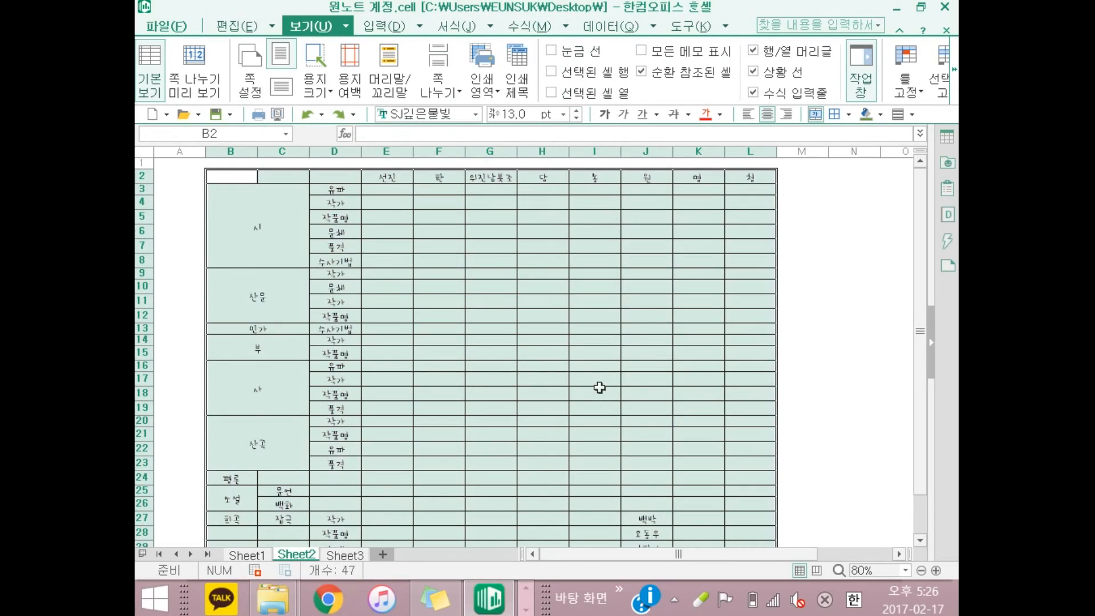
pyautogui.hotkey('ctrl', 'b')
pyautogui.scroll(-2, 200, 305)
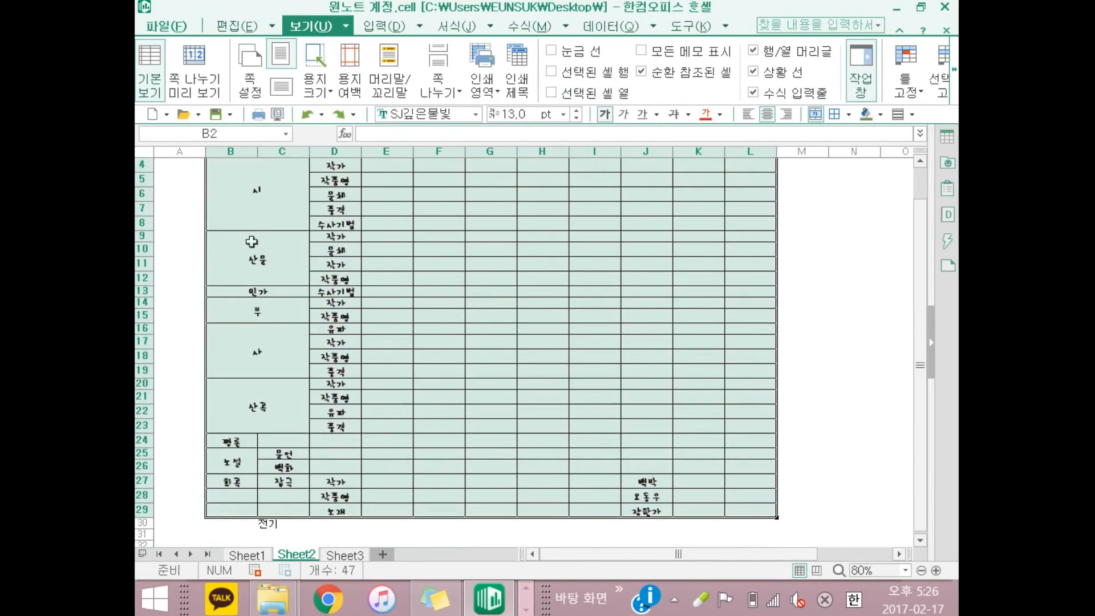
pyautogui.scroll(2, 200, 304)
# - Fill cells H3:H18 in the 당 column with a light orange background
pyautogui.moveTo(258, 245); pyautogui.dragTo(474, 235)
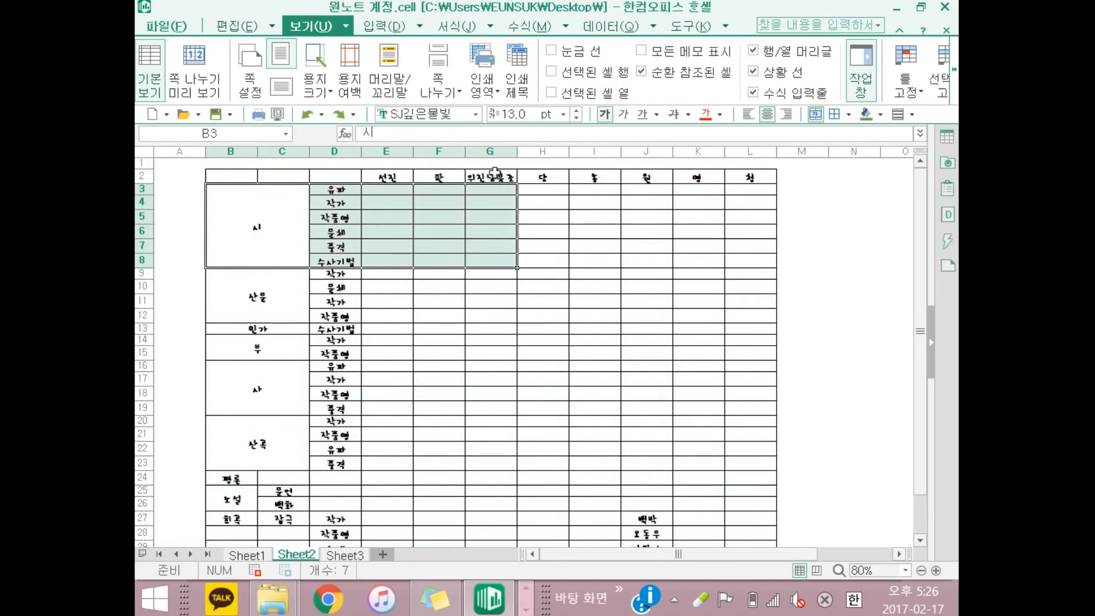
pyautogui.moveTo(367, 192); pyautogui.dragTo(482, 265)
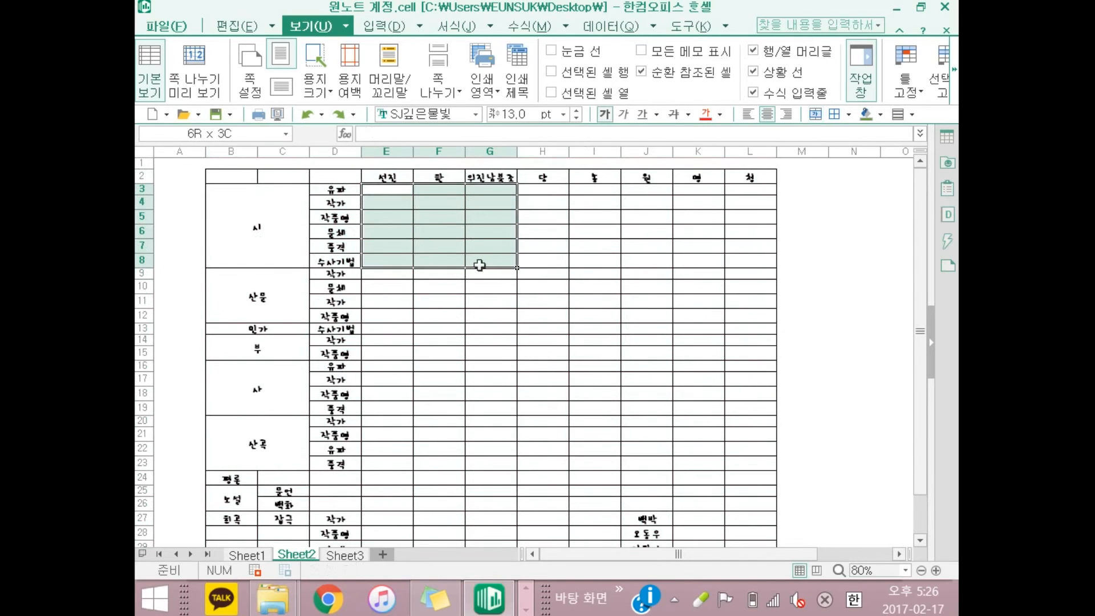
pyautogui.moveTo(538, 186); pyautogui.dragTo(558, 371)
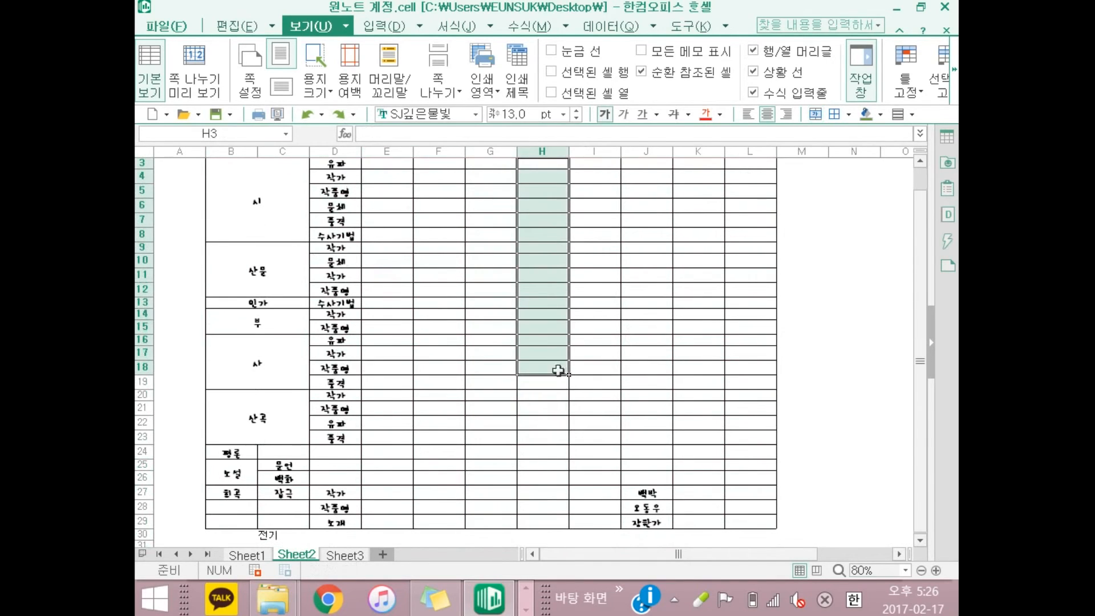
pyautogui.scroll(1, 608, 210)
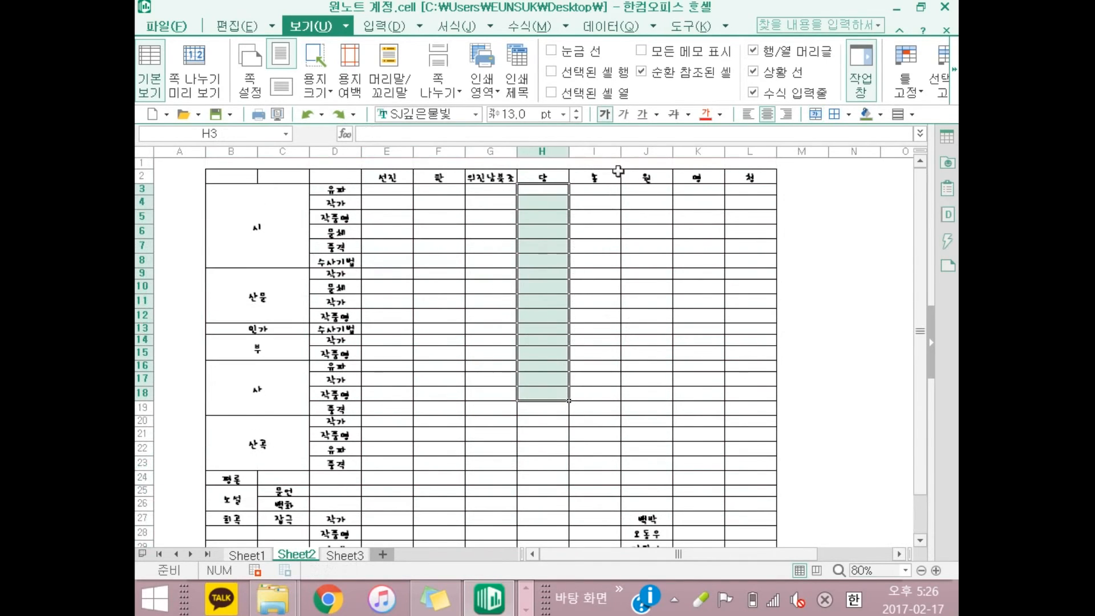
pyautogui.click(880, 114)
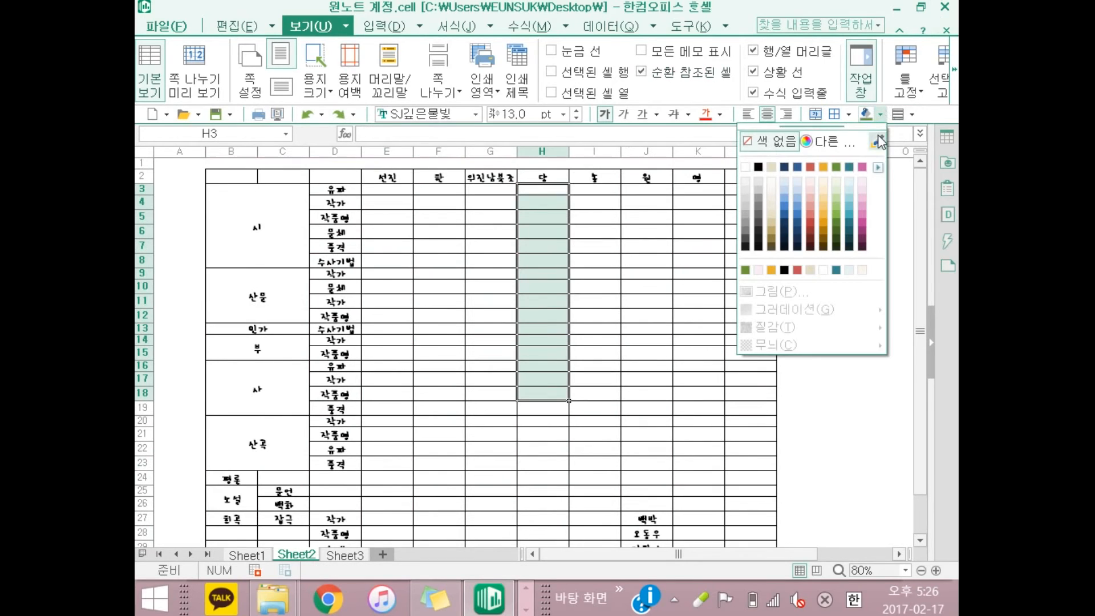
pyautogui.click(829, 183)
pyautogui.click(605, 285)
pyautogui.scroll(-1, 501, 396)
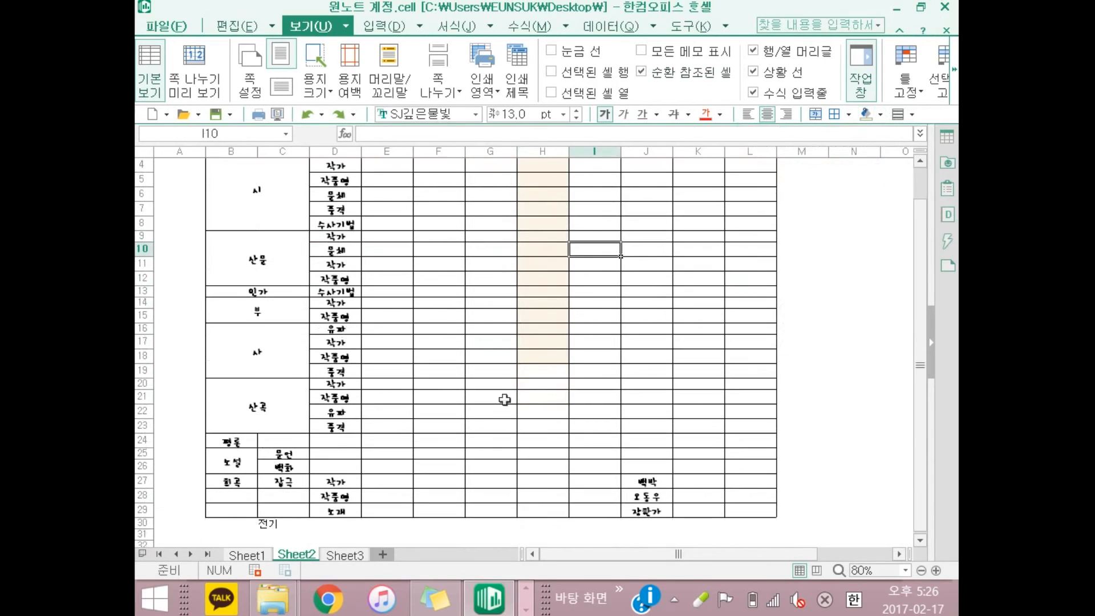
pyautogui.moveTo(496, 383); pyautogui.dragTo(503, 481)
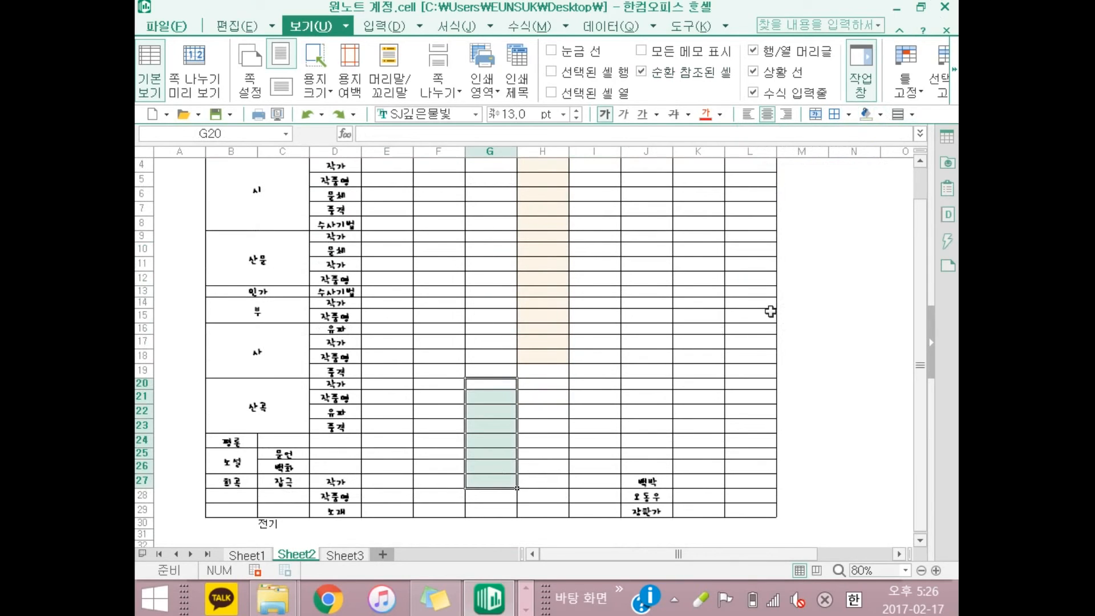
pyautogui.scroll(1, 633, 332)
pyautogui.scroll(-1, 632, 458)
pyautogui.click(166, 26)
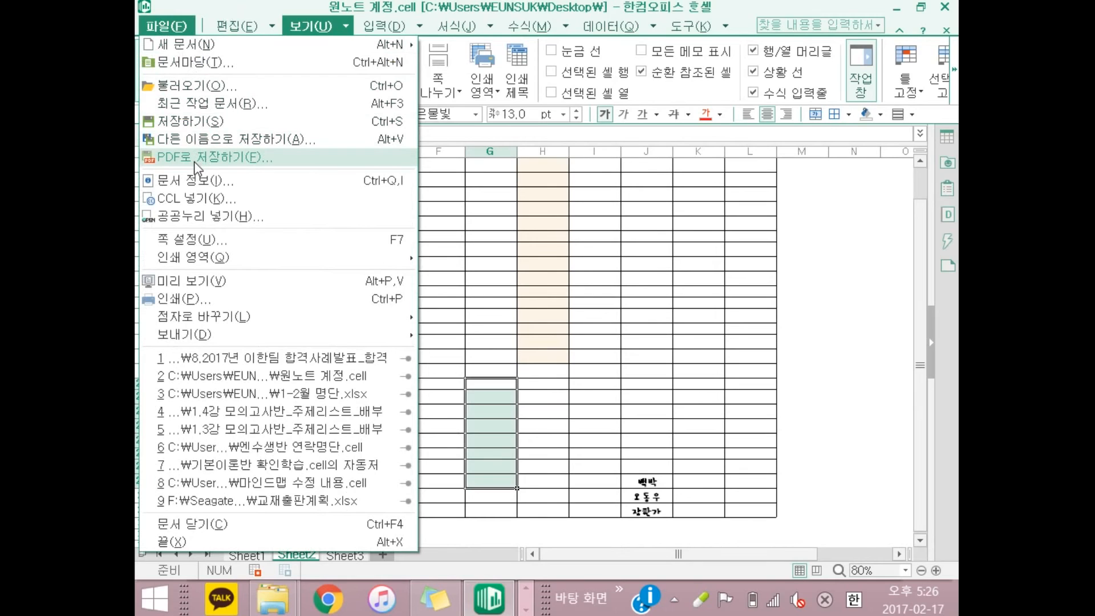
pyautogui.click(801, 249)
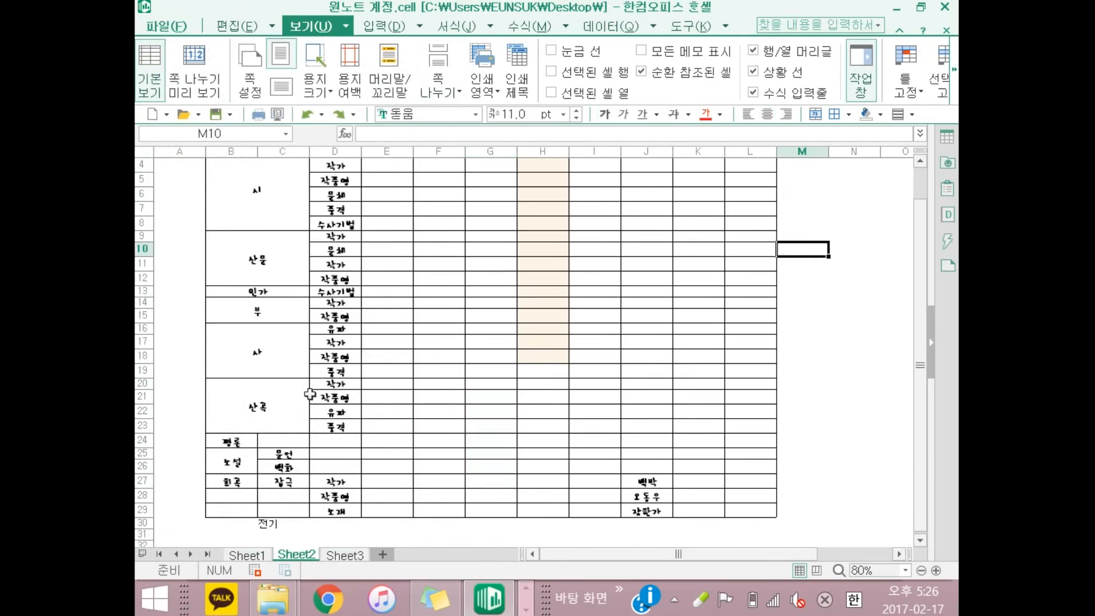
# - Copy the whole table range B2:L29
pyautogui.scroll(1, 297, 254)
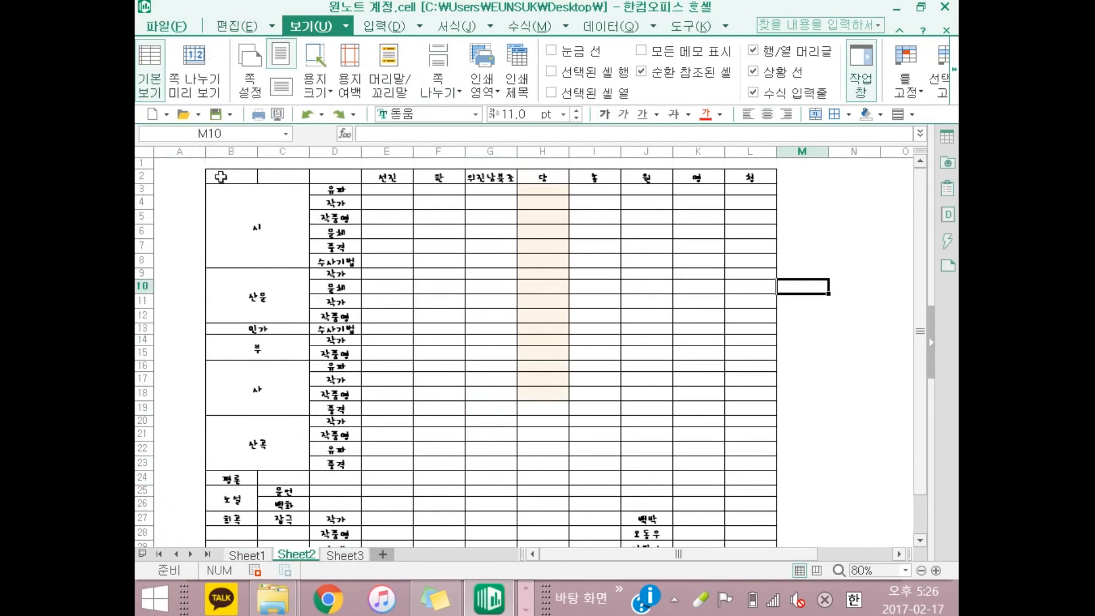
pyautogui.moveTo(221, 176); pyautogui.dragTo(730, 486)
pyautogui.scroll(-2, 741, 339)
pyautogui.hotkey('ctrl', 'c')
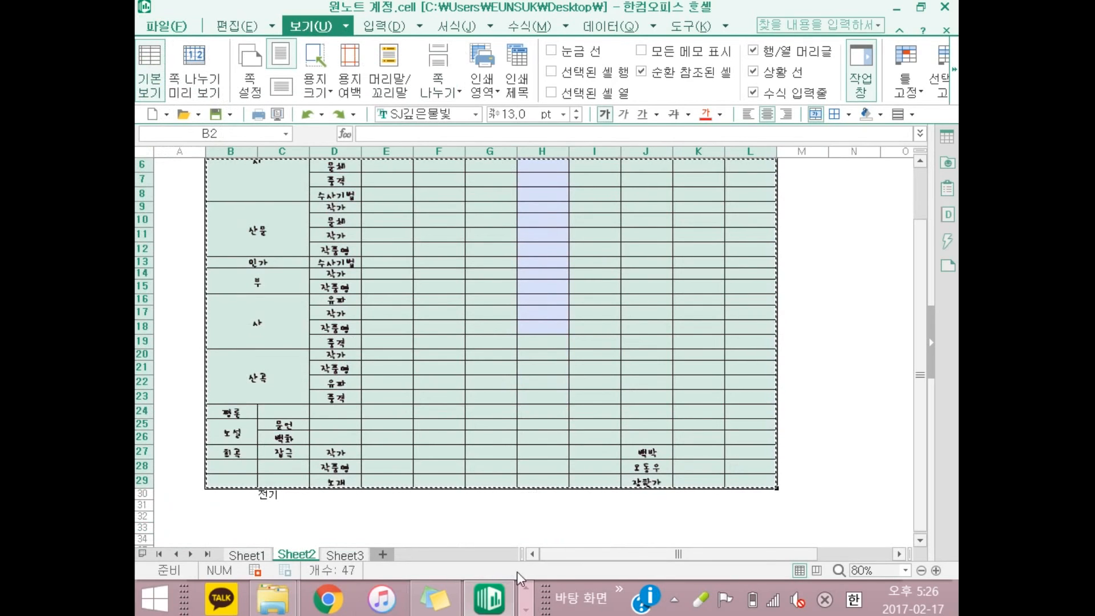
# - Switch to OneNote, leave the notebook sharing page and open the 공부법 section of the 1-2월 학습공동체 notebook
pyautogui.click(526, 609)
pyautogui.click(492, 598)
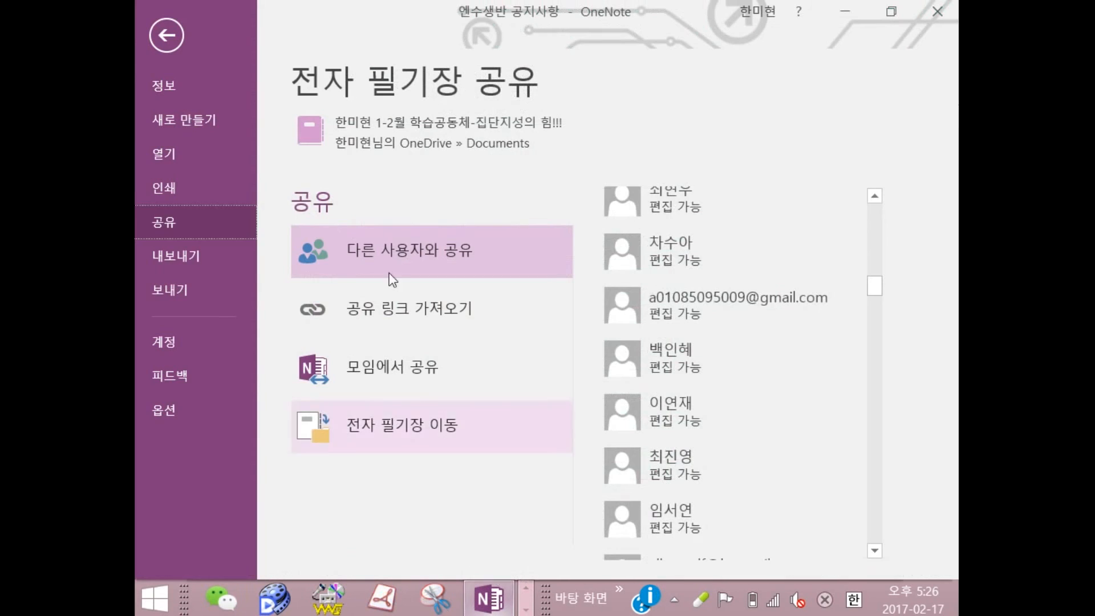
pyautogui.click(156, 22)
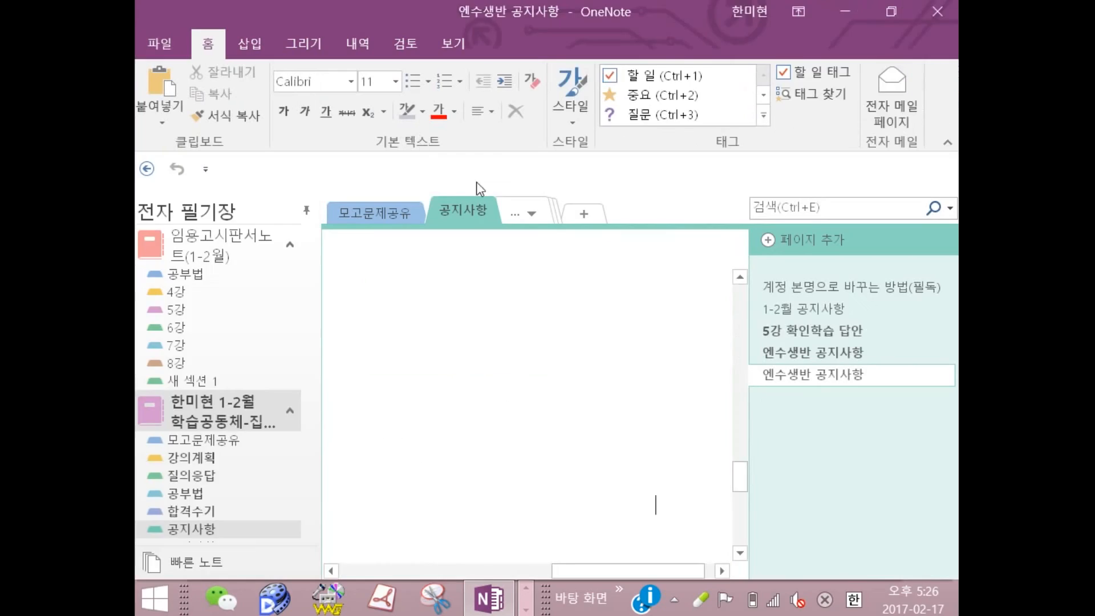
pyautogui.click(225, 442)
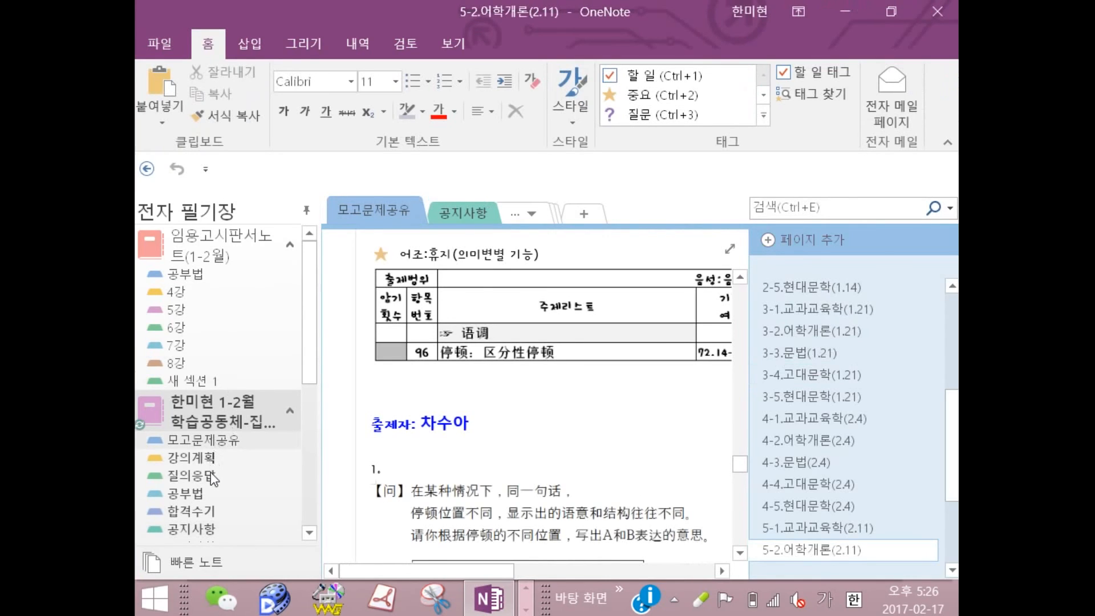
pyautogui.click(204, 493)
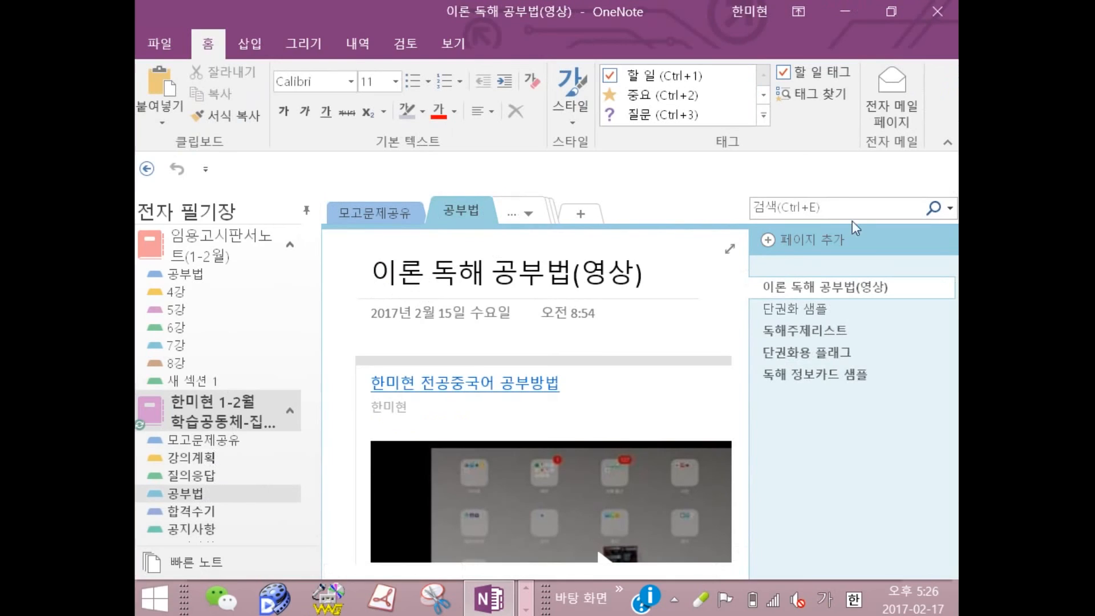
# - Add a new page to the 공부법 section and title it 고대문학 기입형 답안 정리
pyautogui.click(777, 240)
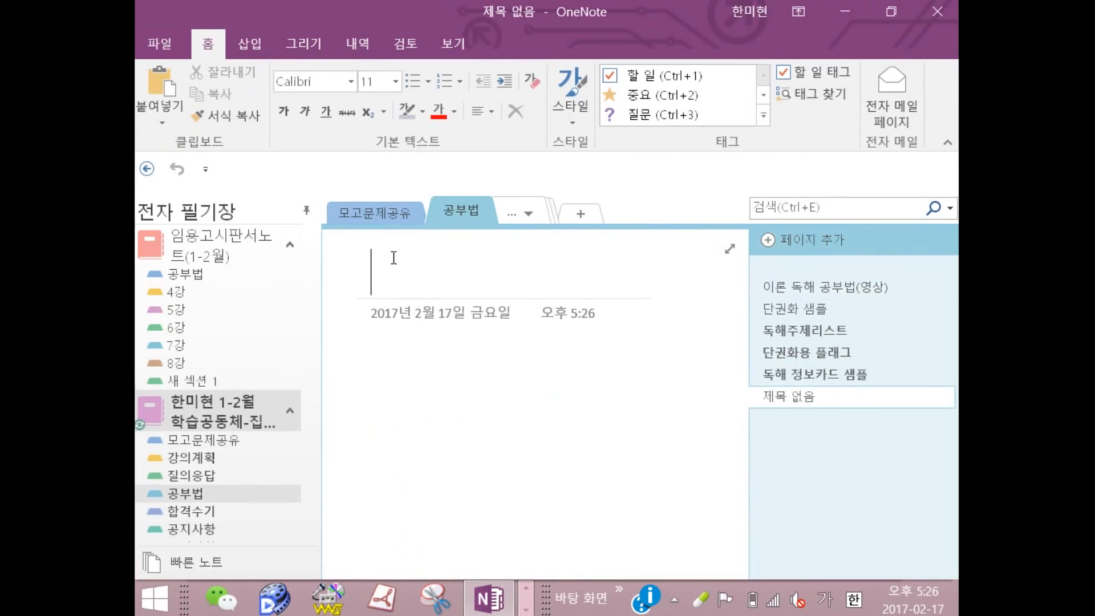
pyautogui.write('고')
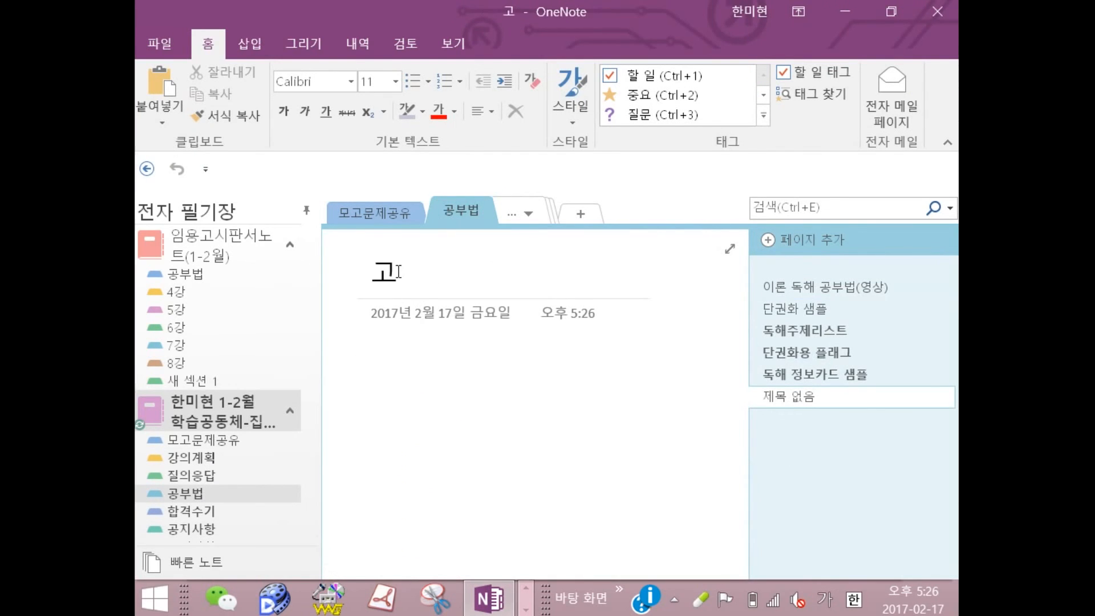
pyautogui.write('대문학')
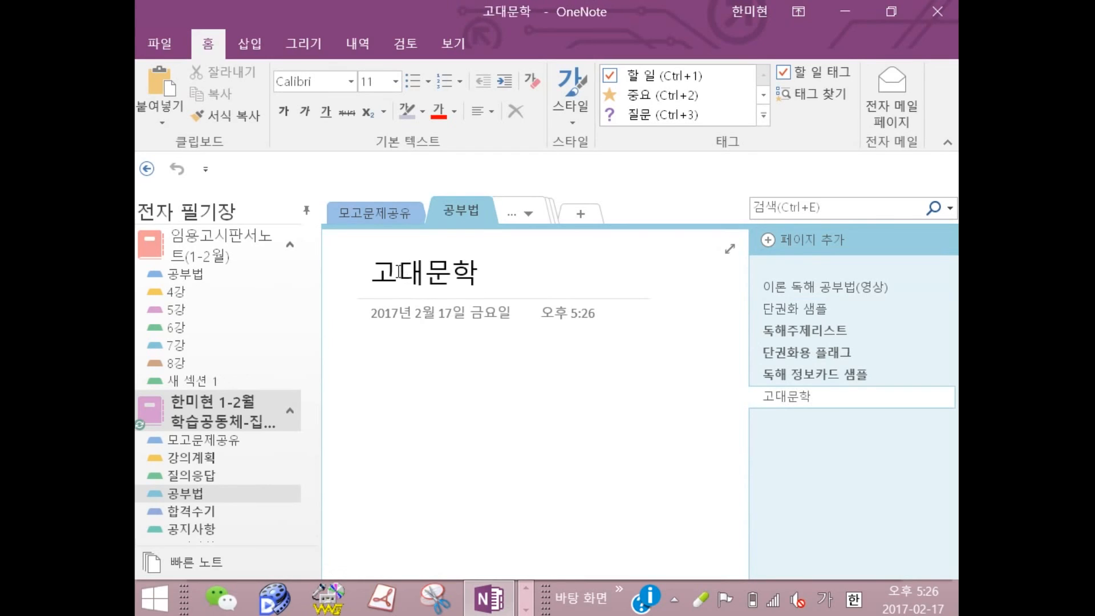
pyautogui.write(' 기입형')
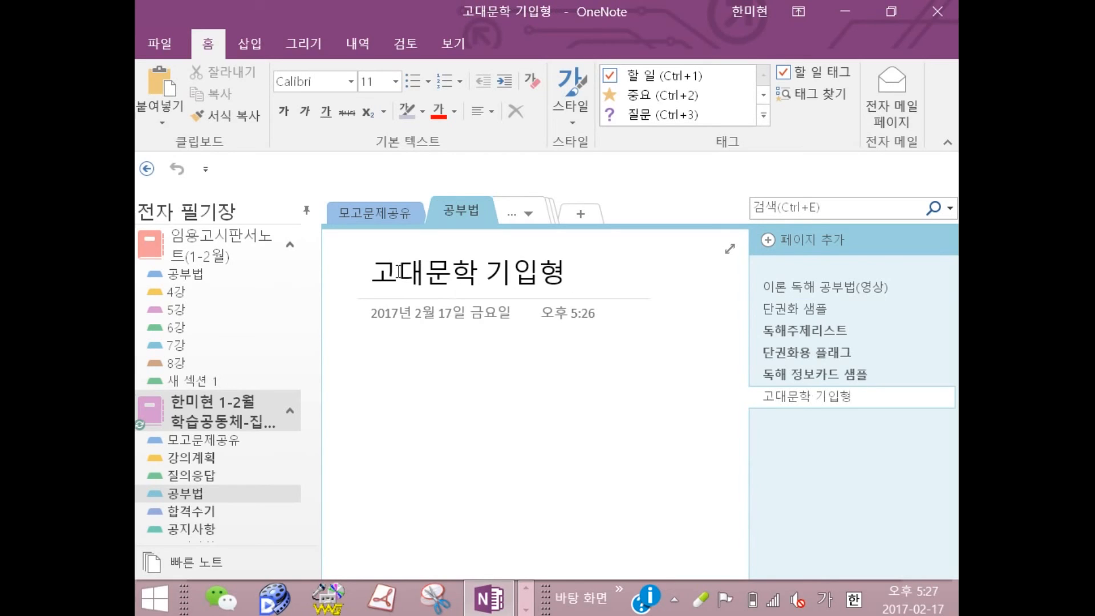
pyautogui.write('답안 정리')
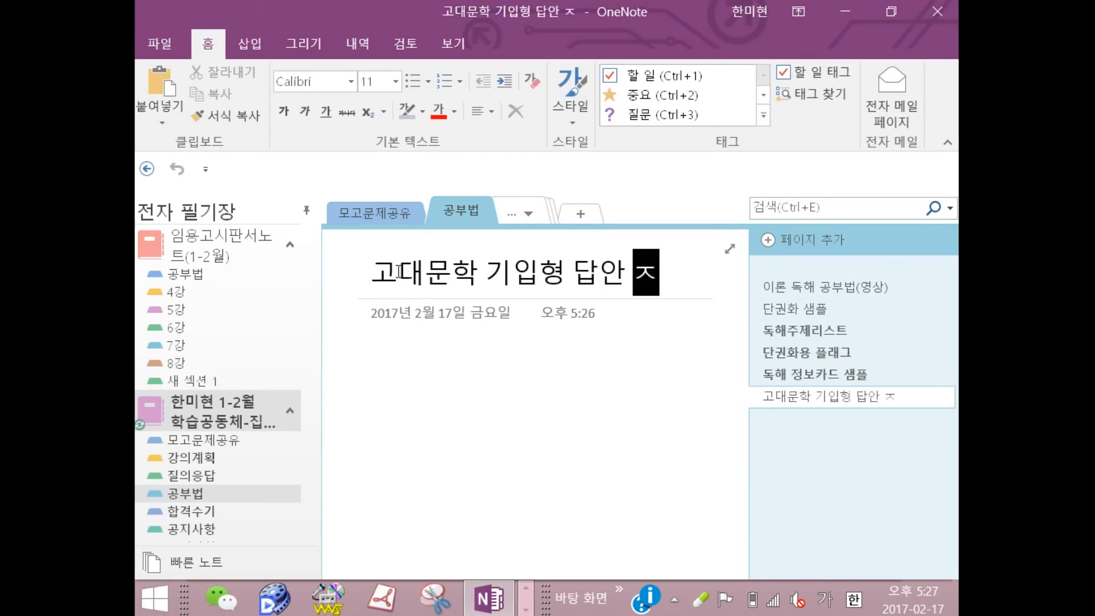
# - Paste the copied literature table into the body of the new page and check its headings and rows
pyautogui.click(426, 396)
pyautogui.hotkey('ctrl', 'v')
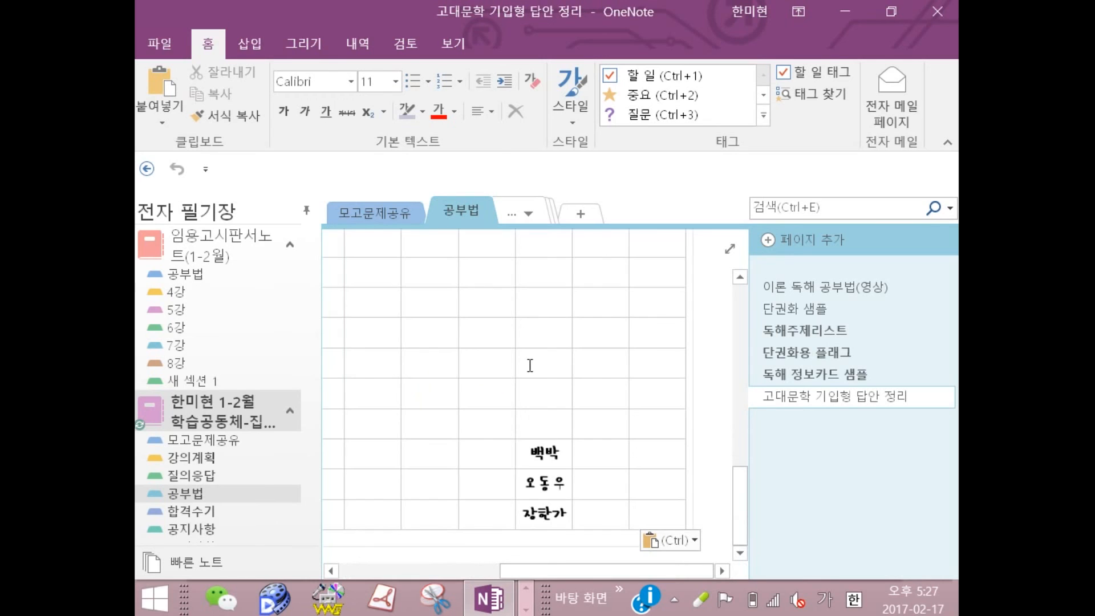
pyautogui.scroll(10, 548, 392)
pyautogui.scroll(-2, 618, 429)
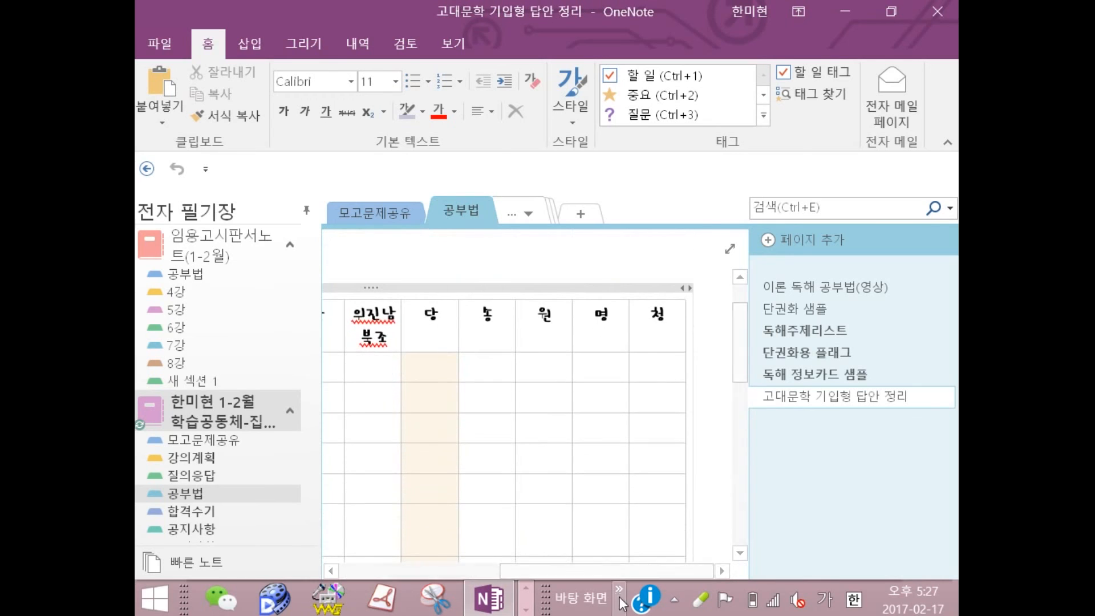
pyautogui.moveTo(628, 575); pyautogui.dragTo(515, 575)
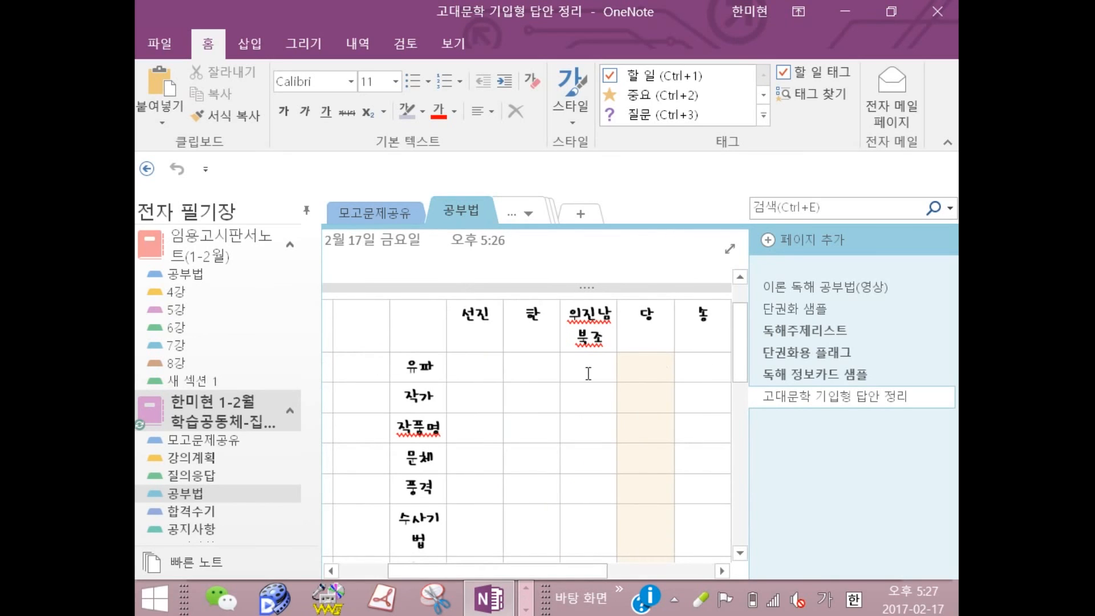
pyautogui.scroll(-1, 518, 470)
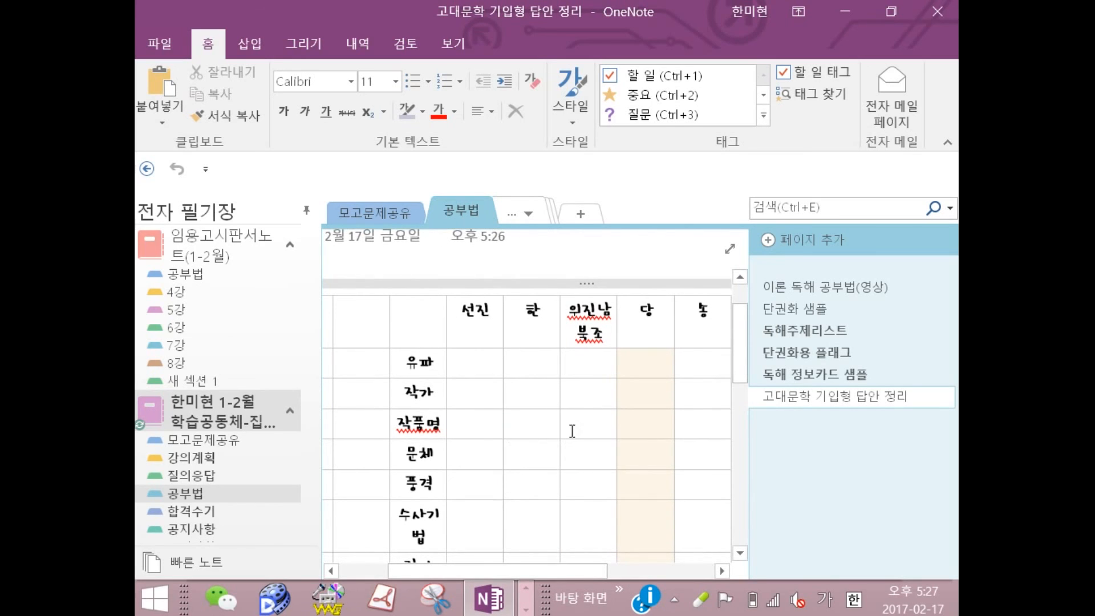
pyautogui.scroll(-5, 591, 493)
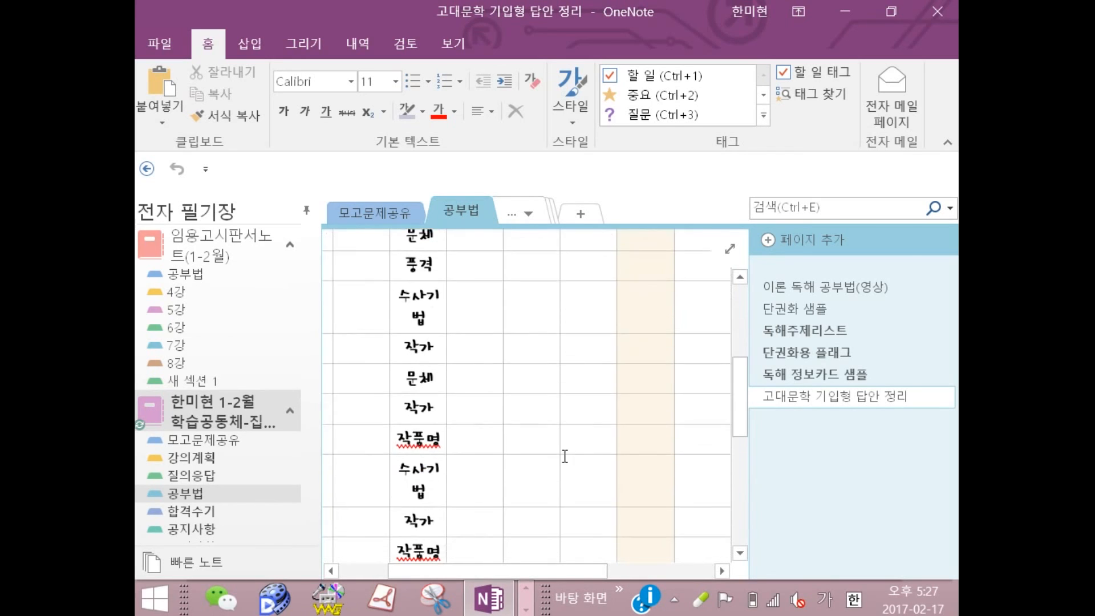
pyautogui.scroll(7, 569, 398)
pyautogui.scroll(2, 601, 382)
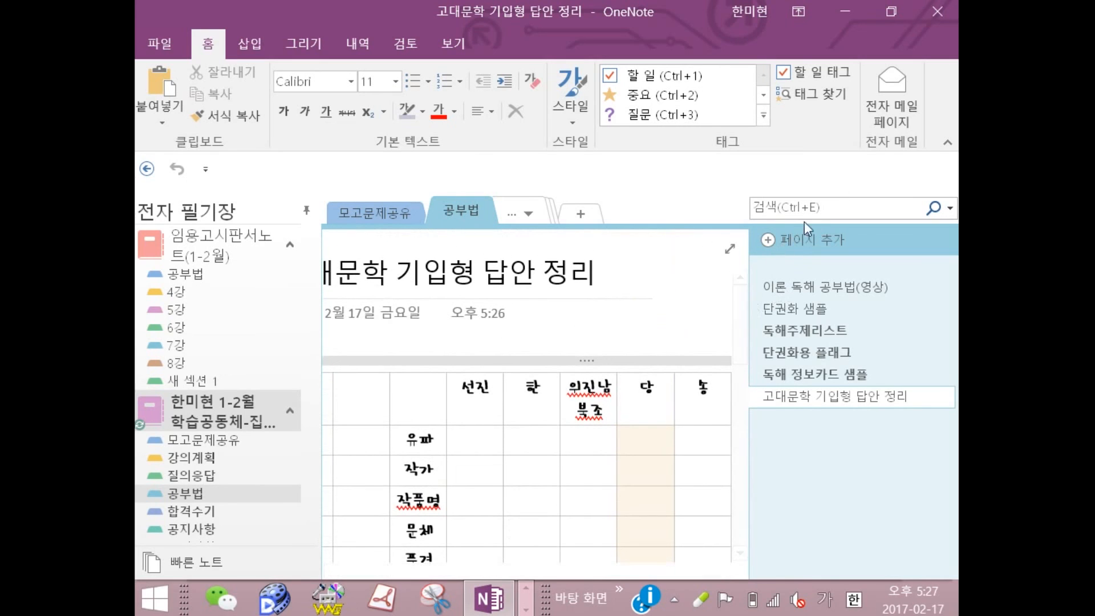
# - Show the page in full-page view and examine the pasted table down to the 잡극 rows
pyautogui.click(730, 248)
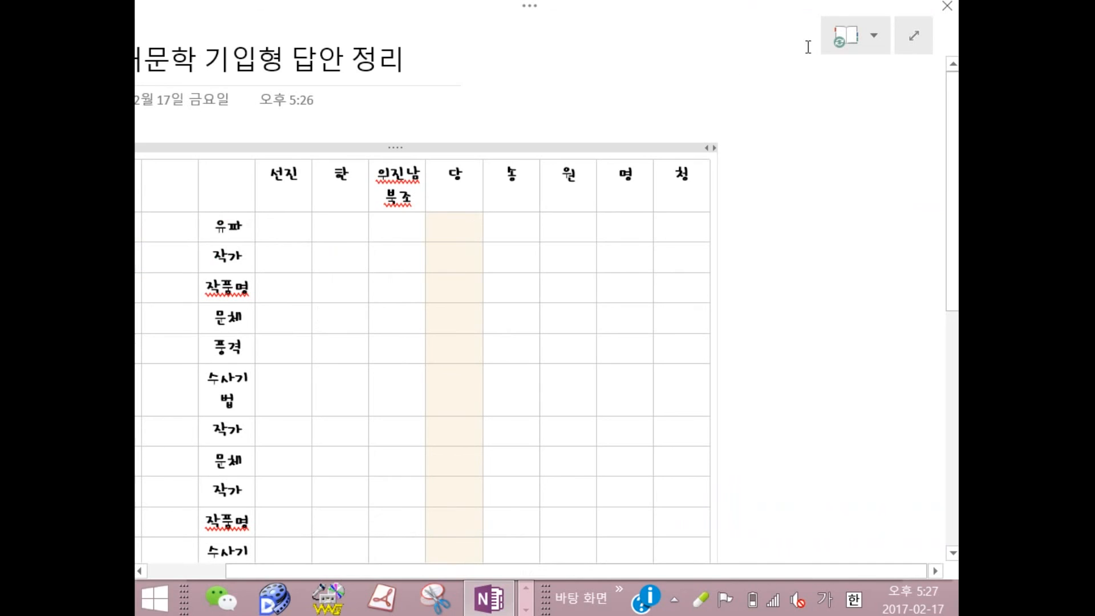
pyautogui.scroll(-5, 444, 302)
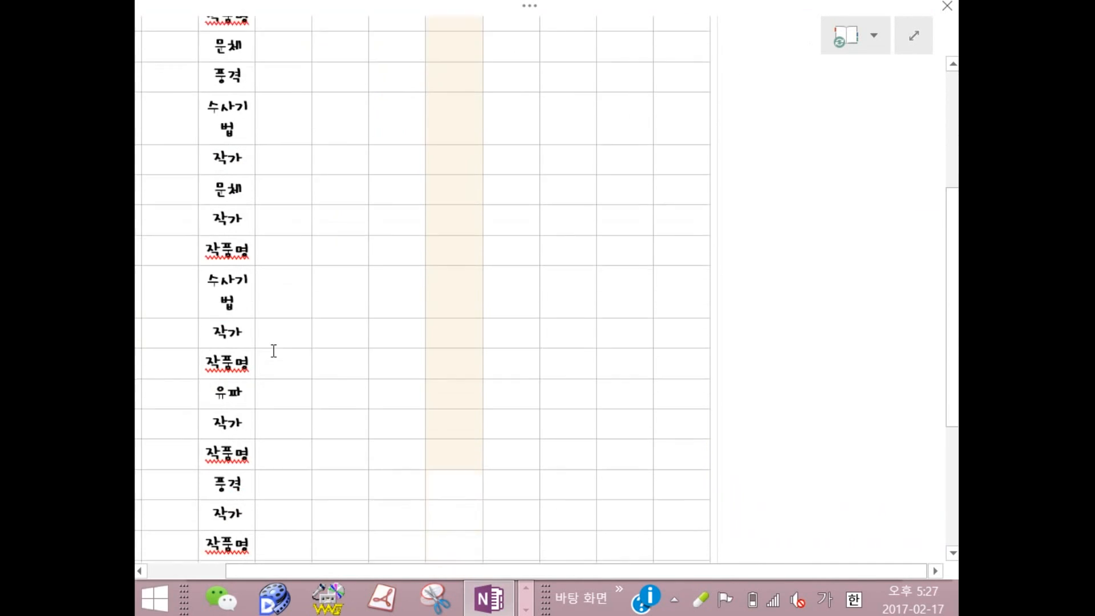
pyautogui.scroll(-3, 272, 352)
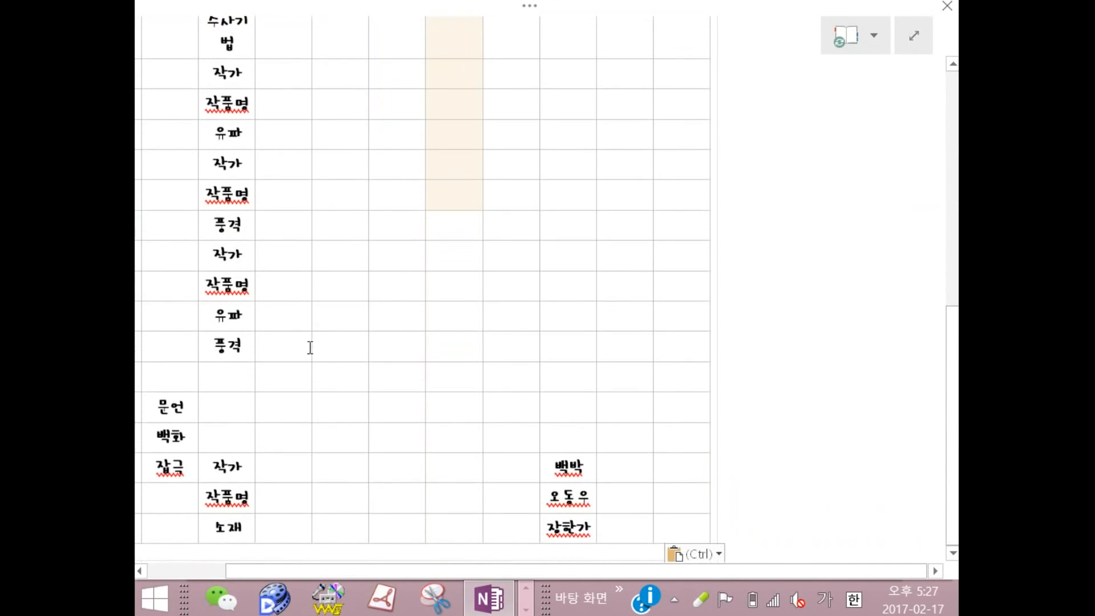
# - Try to convert the pasted table into an Excel spreadsheet
pyautogui.rightClick(330, 349)
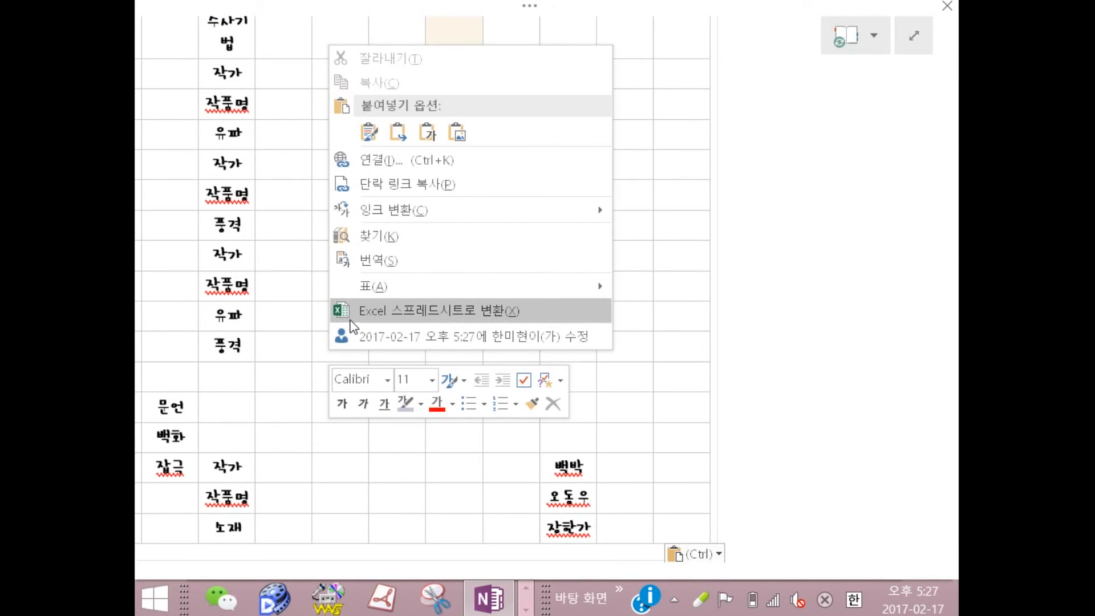
pyautogui.click(351, 320)
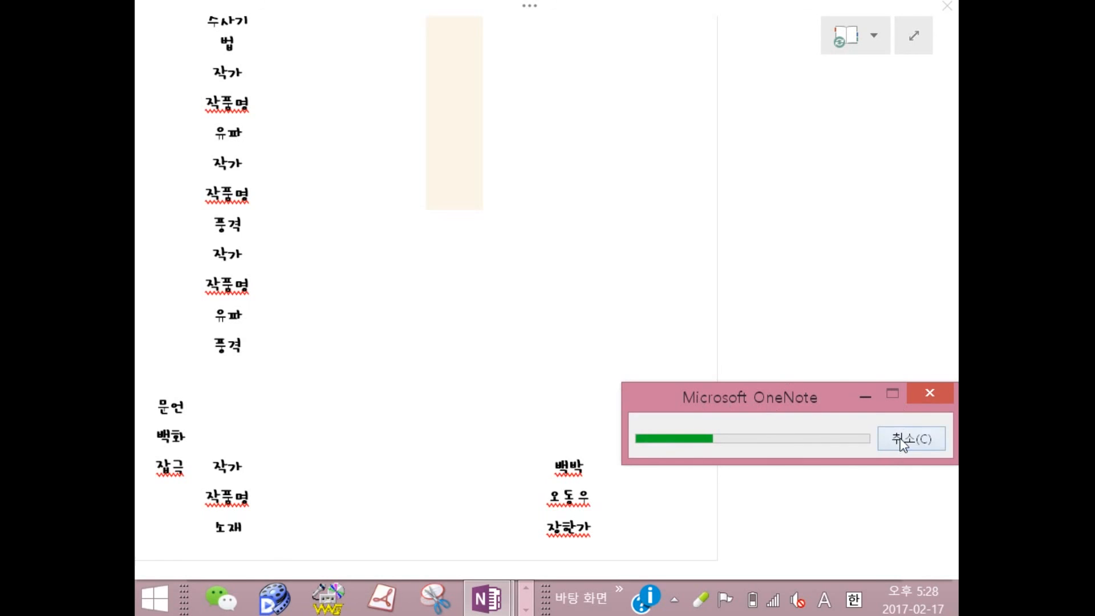
pyautogui.click(944, 389)
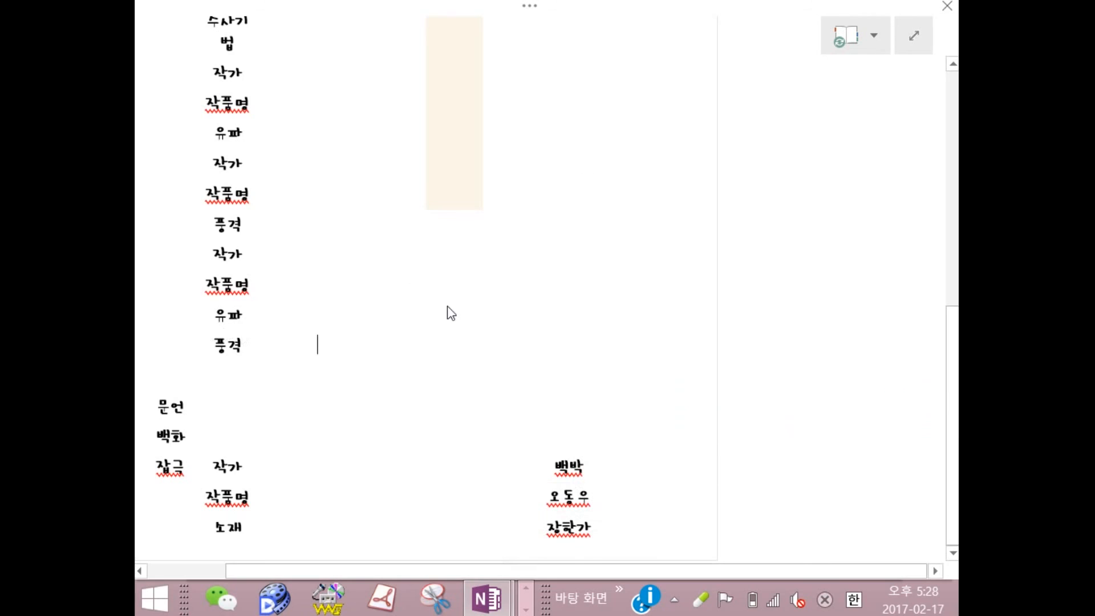